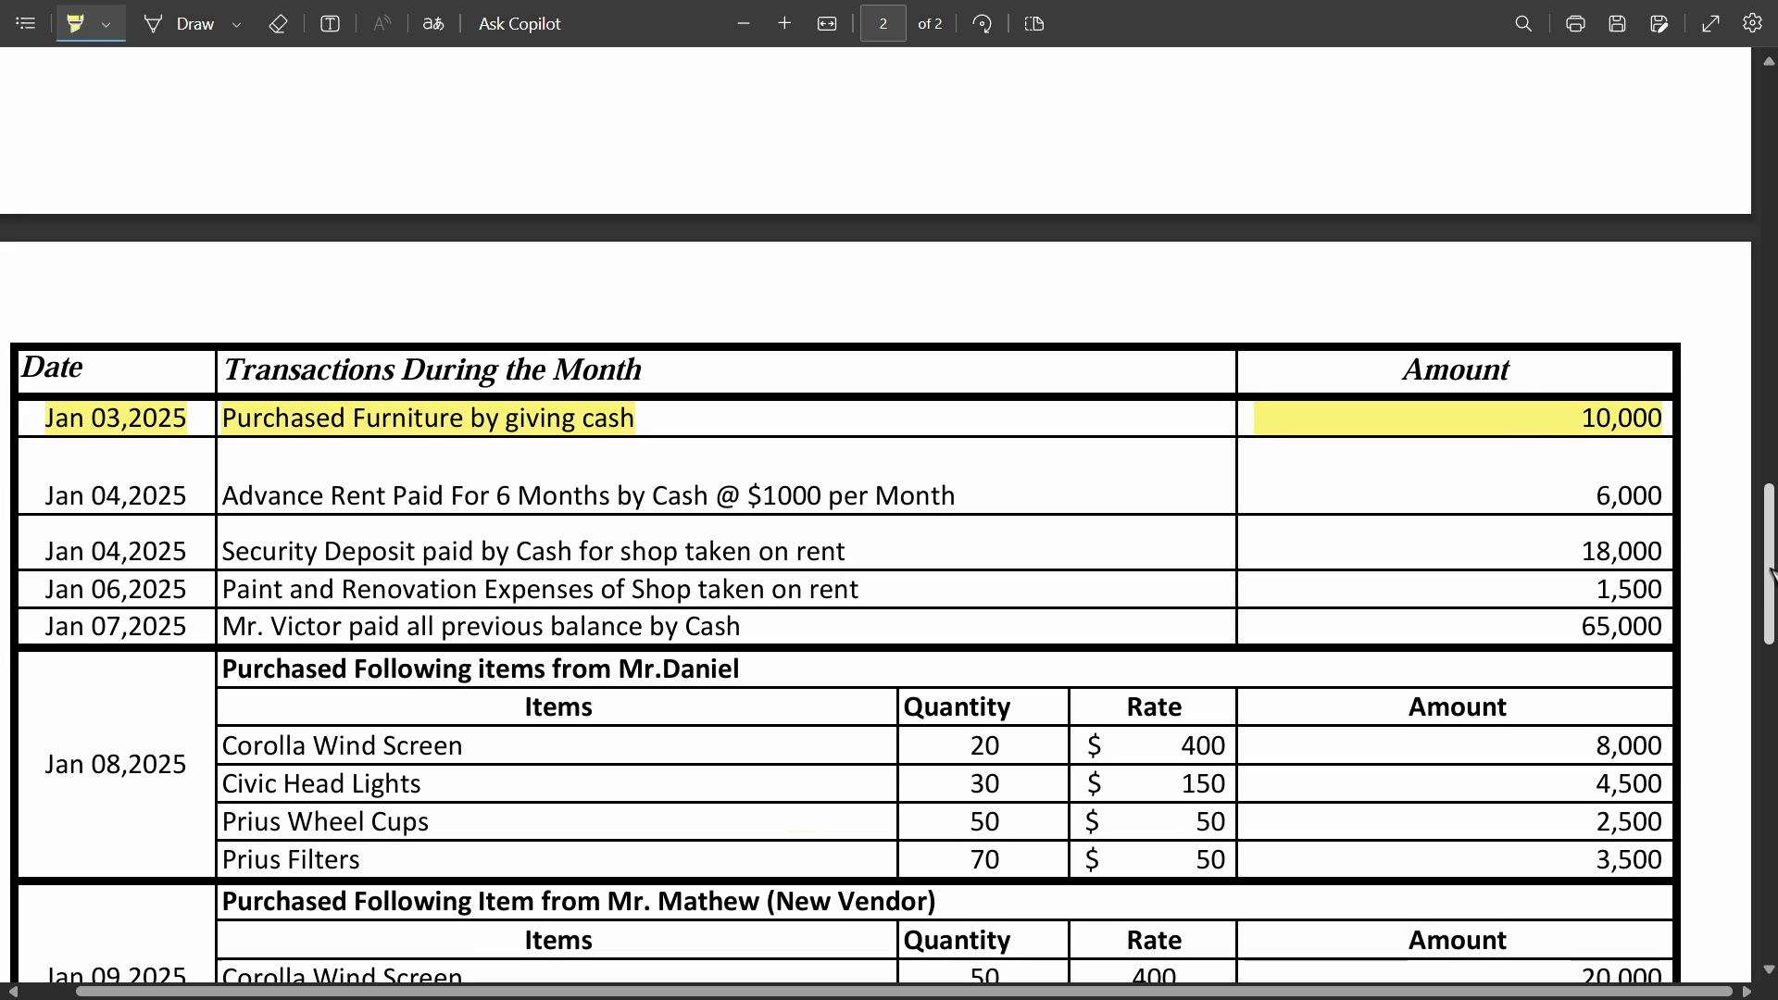
Step: Scroll through the transactions document to review the furniture purchase
left_click_drag(1769, 567, 1722, 194)
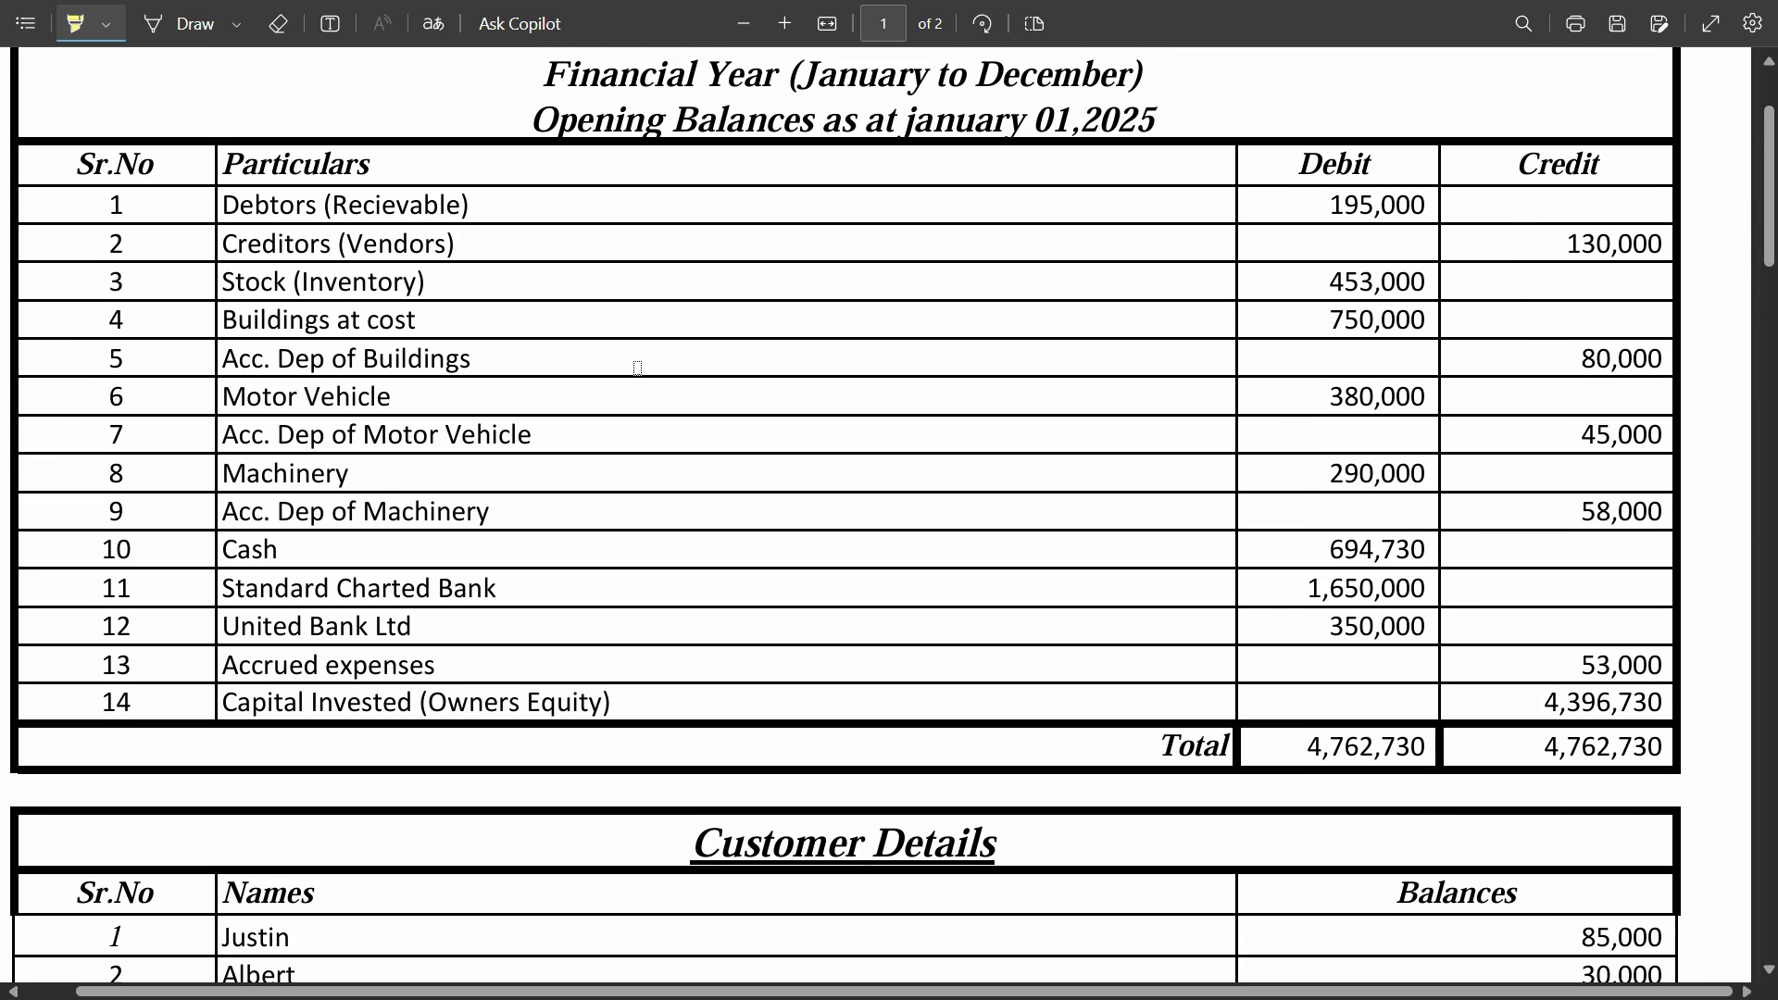
scroll(637, 367, "up", 1)
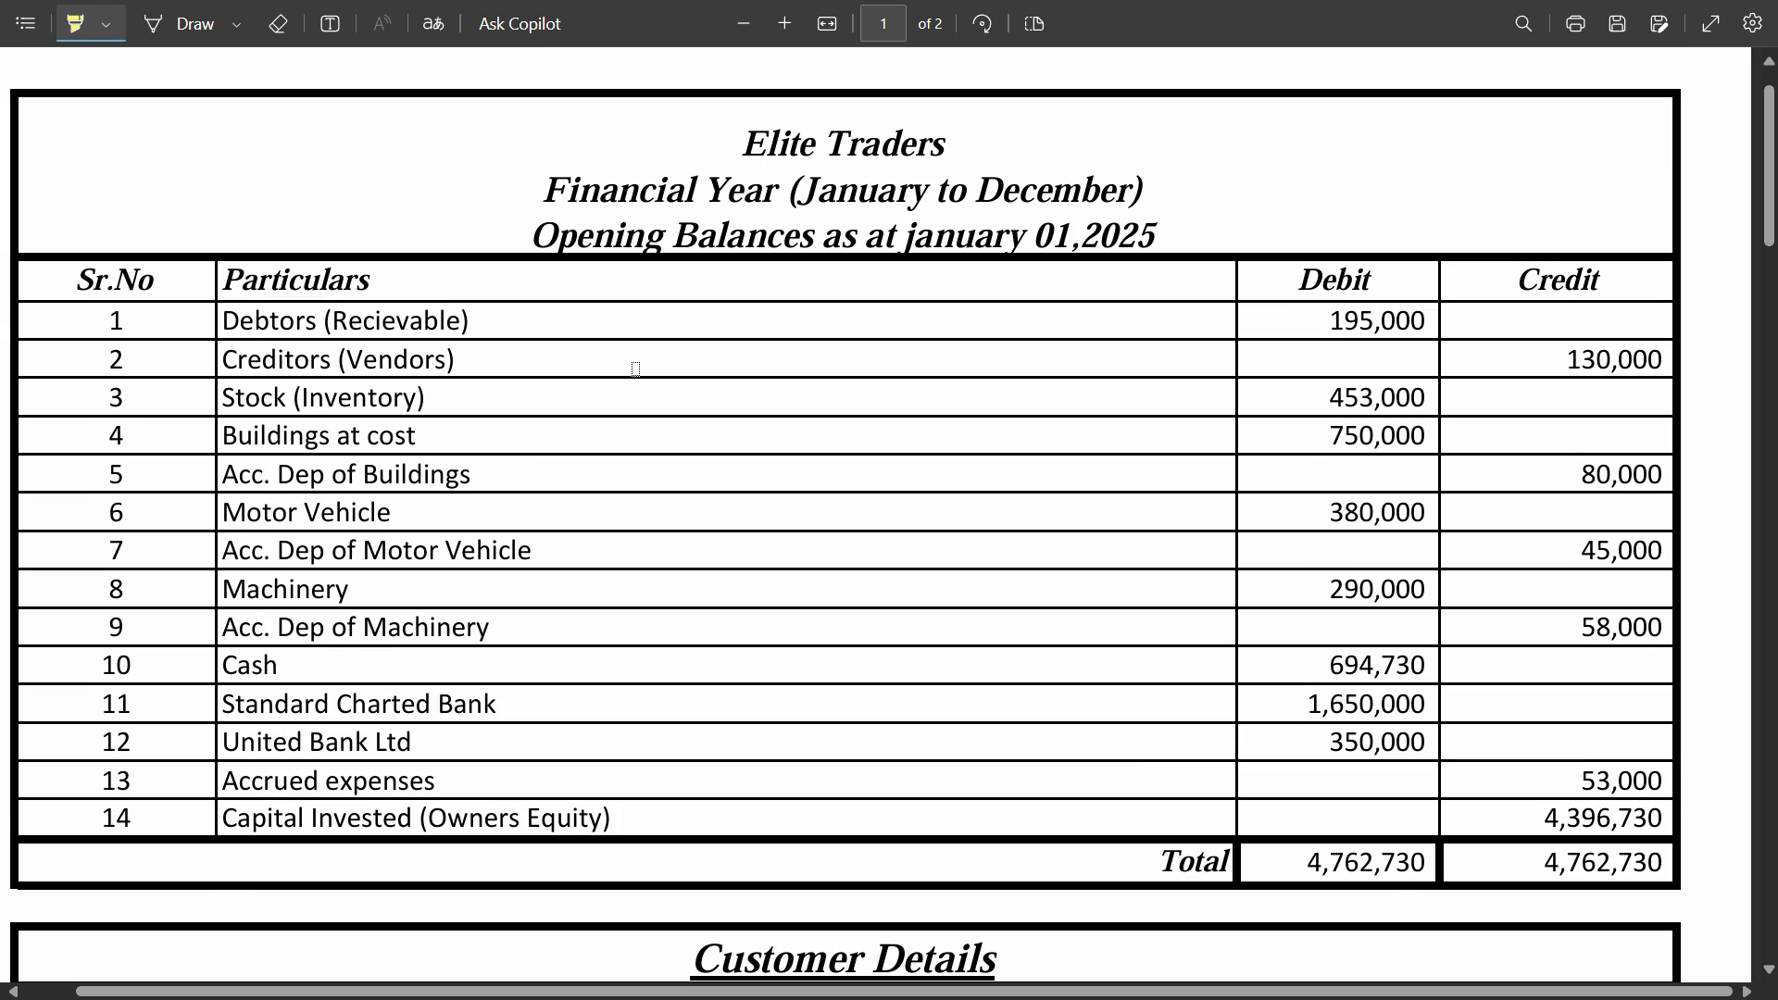
scroll(470, 349, "down", 2)
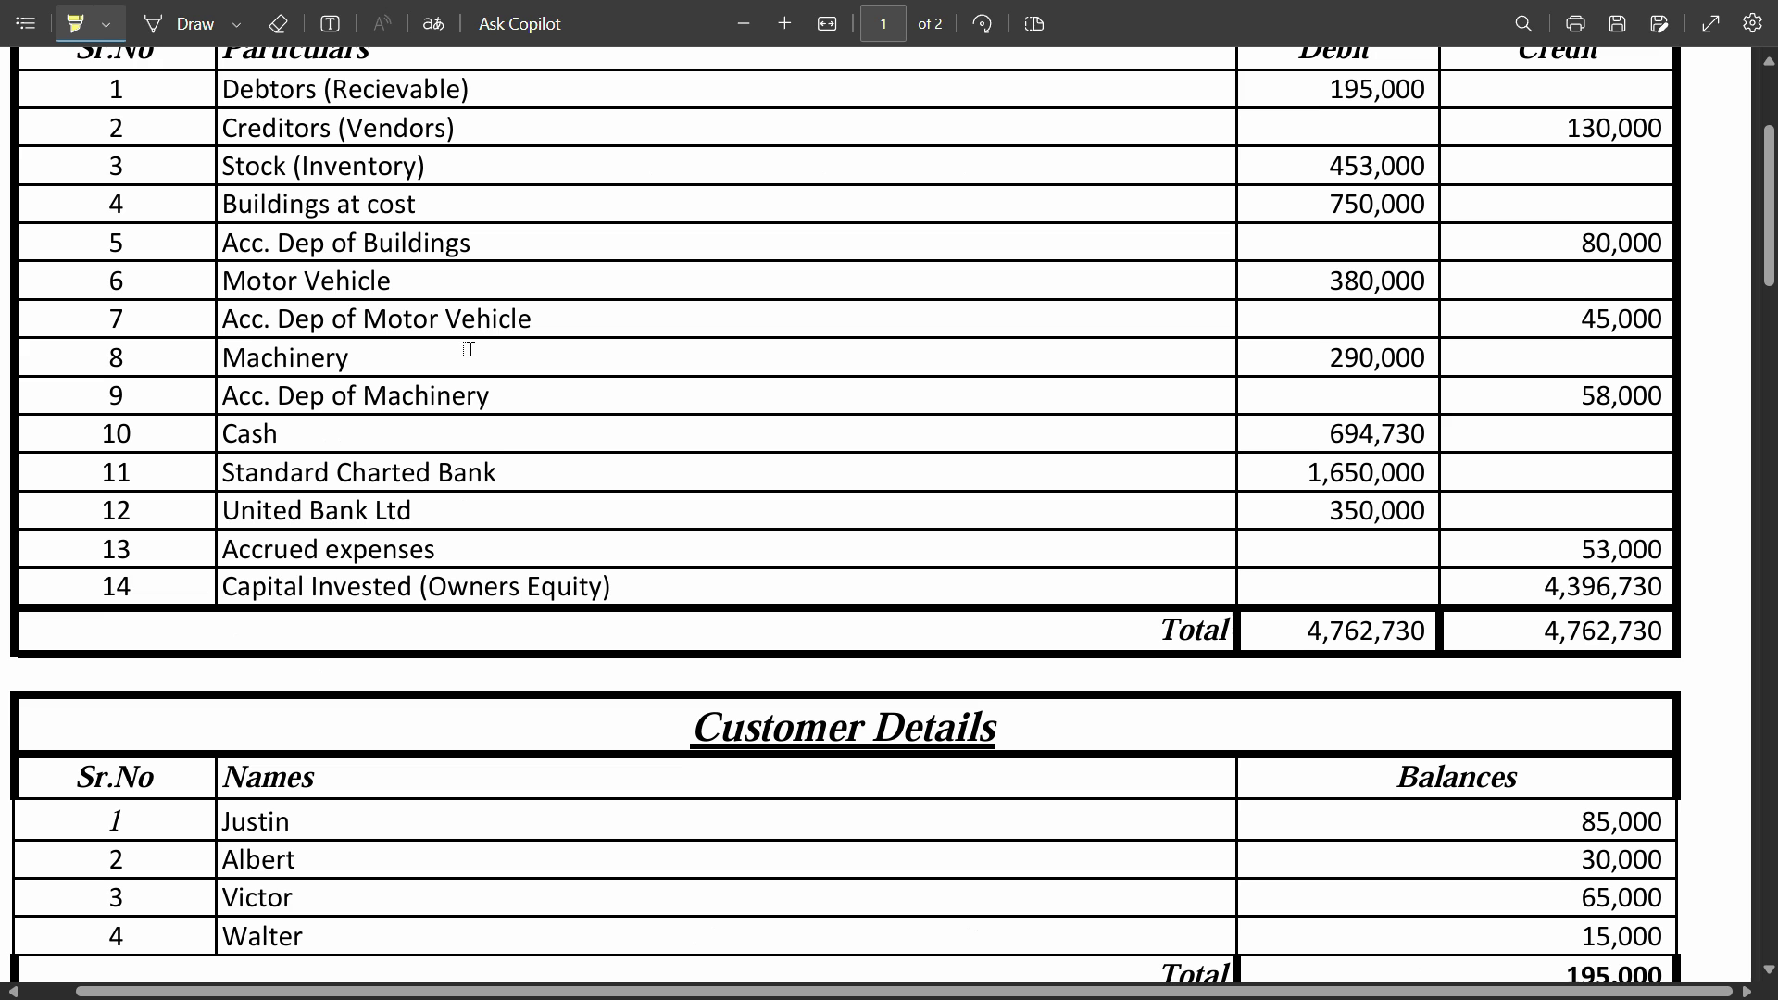
scroll(527, 701, "down", 4)
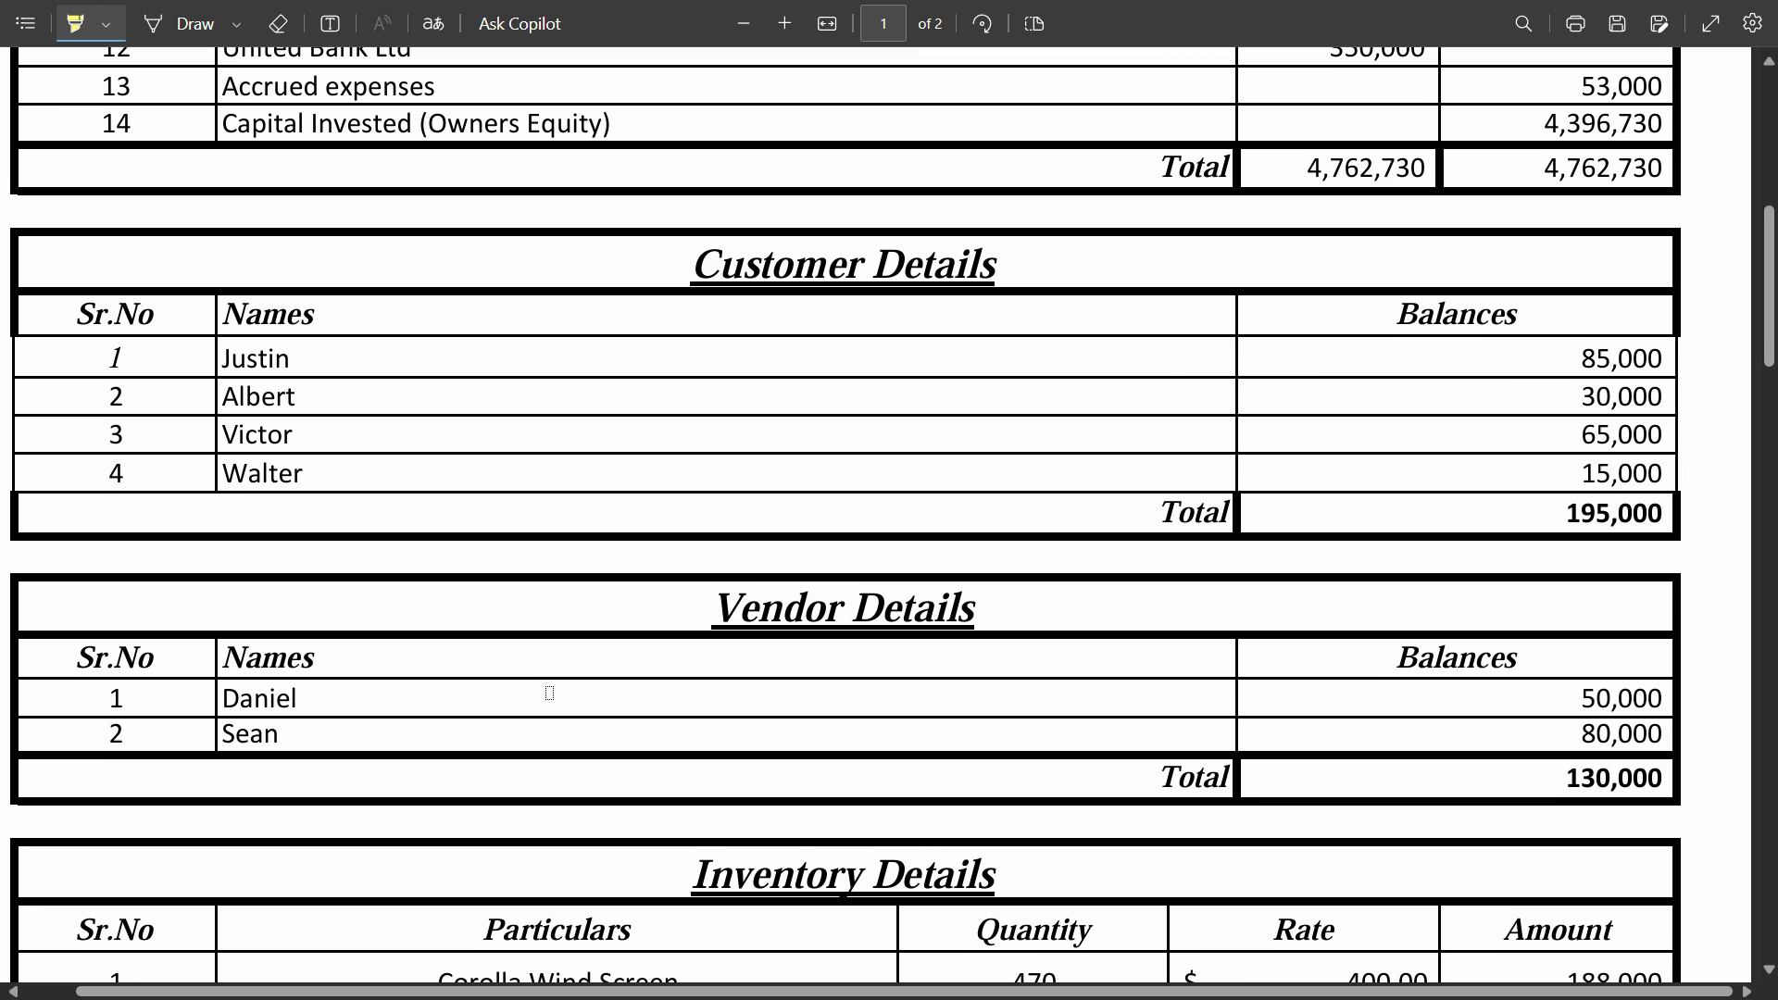
scroll(549, 693, "up", 5)
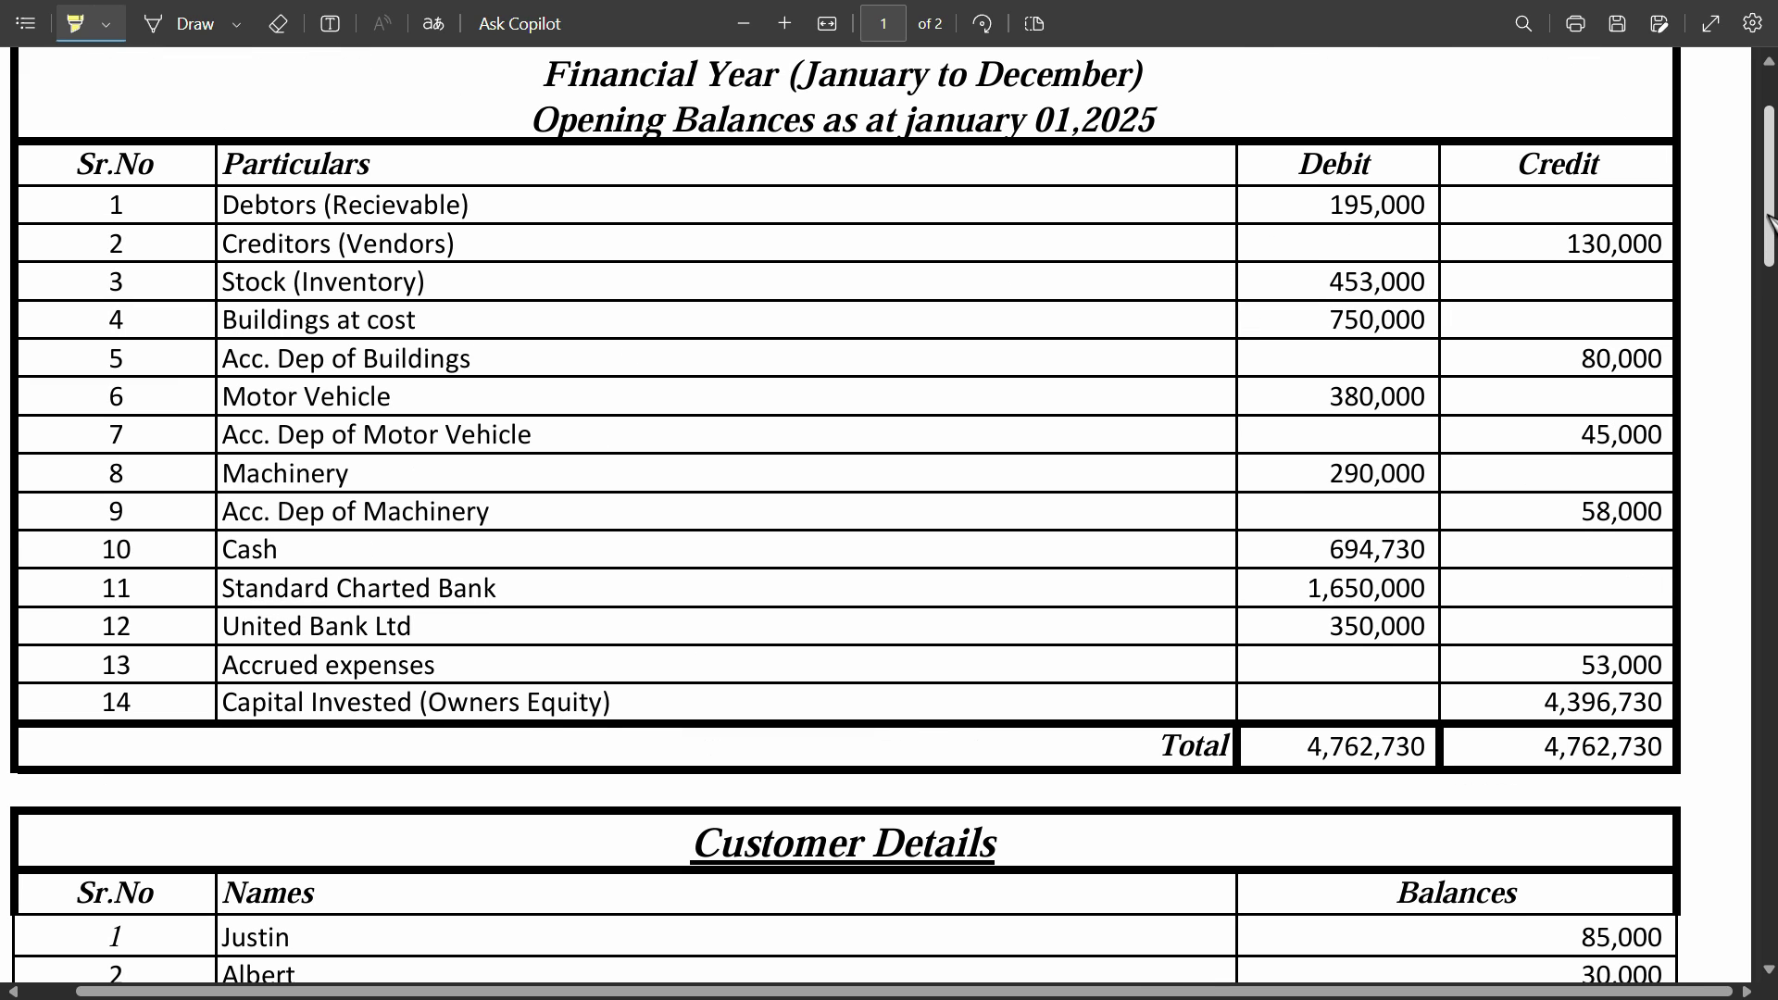
left_click_drag(1773, 226, 1567, 467)
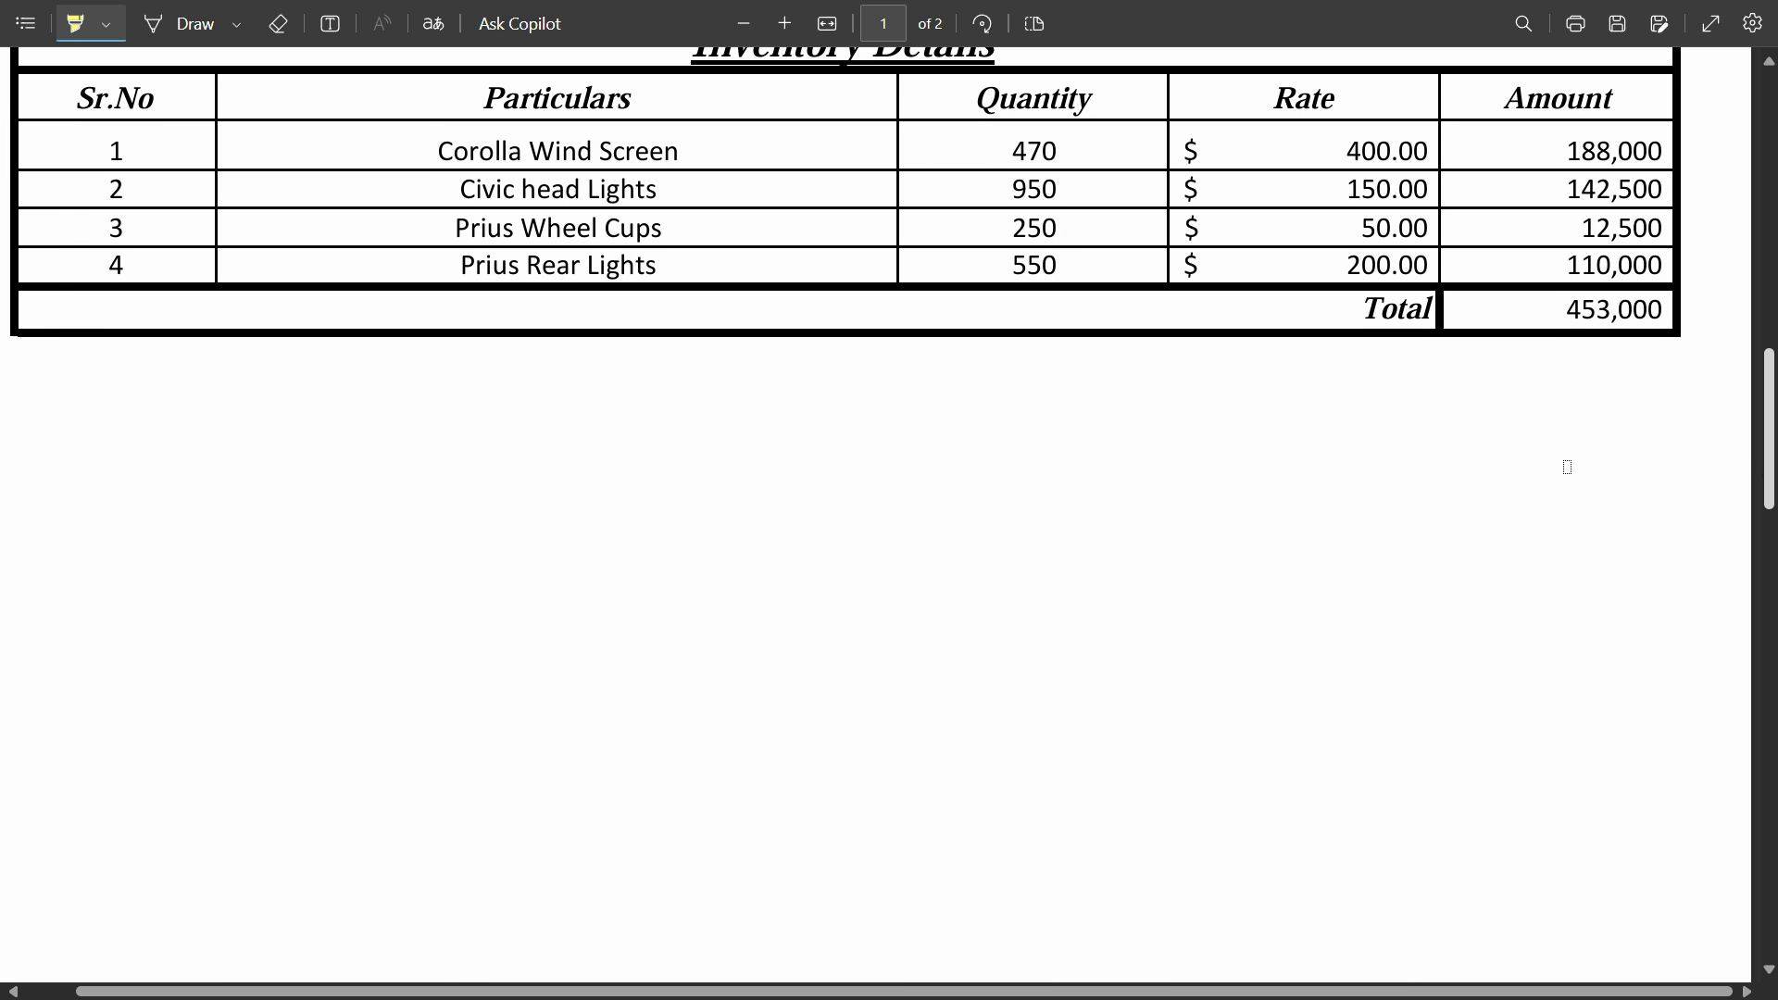
scroll(987, 531, "down", 5)
scroll(754, 542, "down", 2)
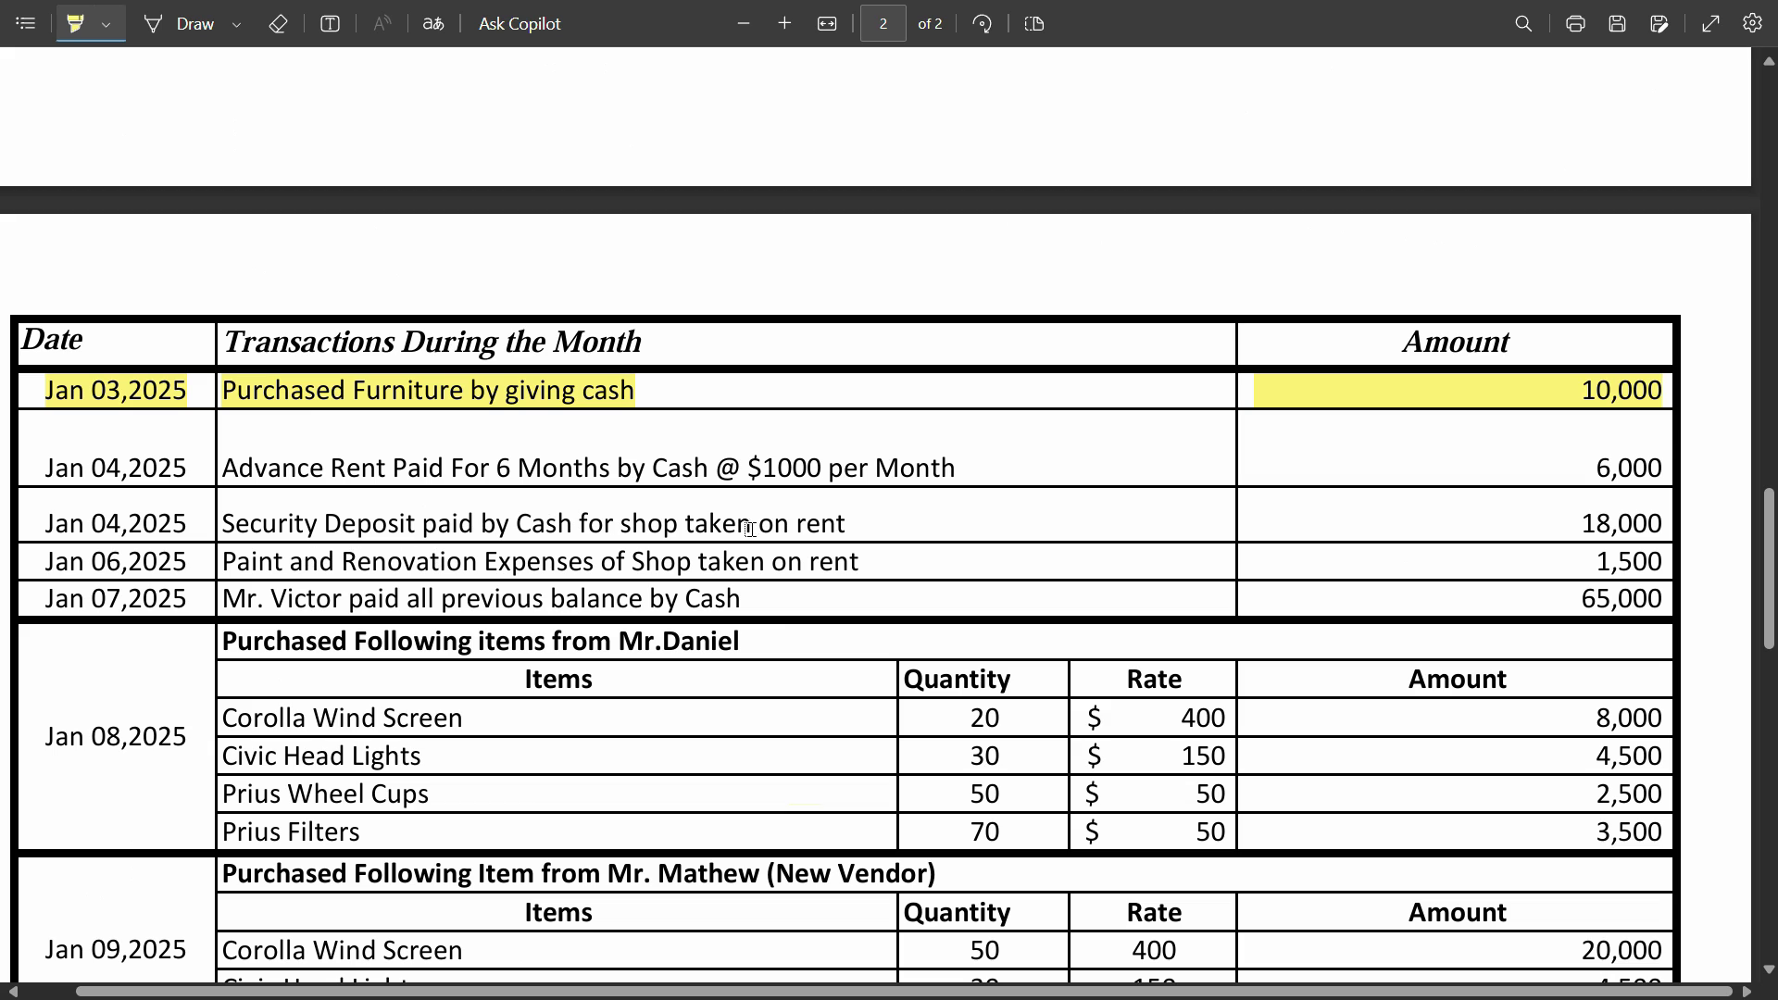
scroll(657, 519, "up", 10)
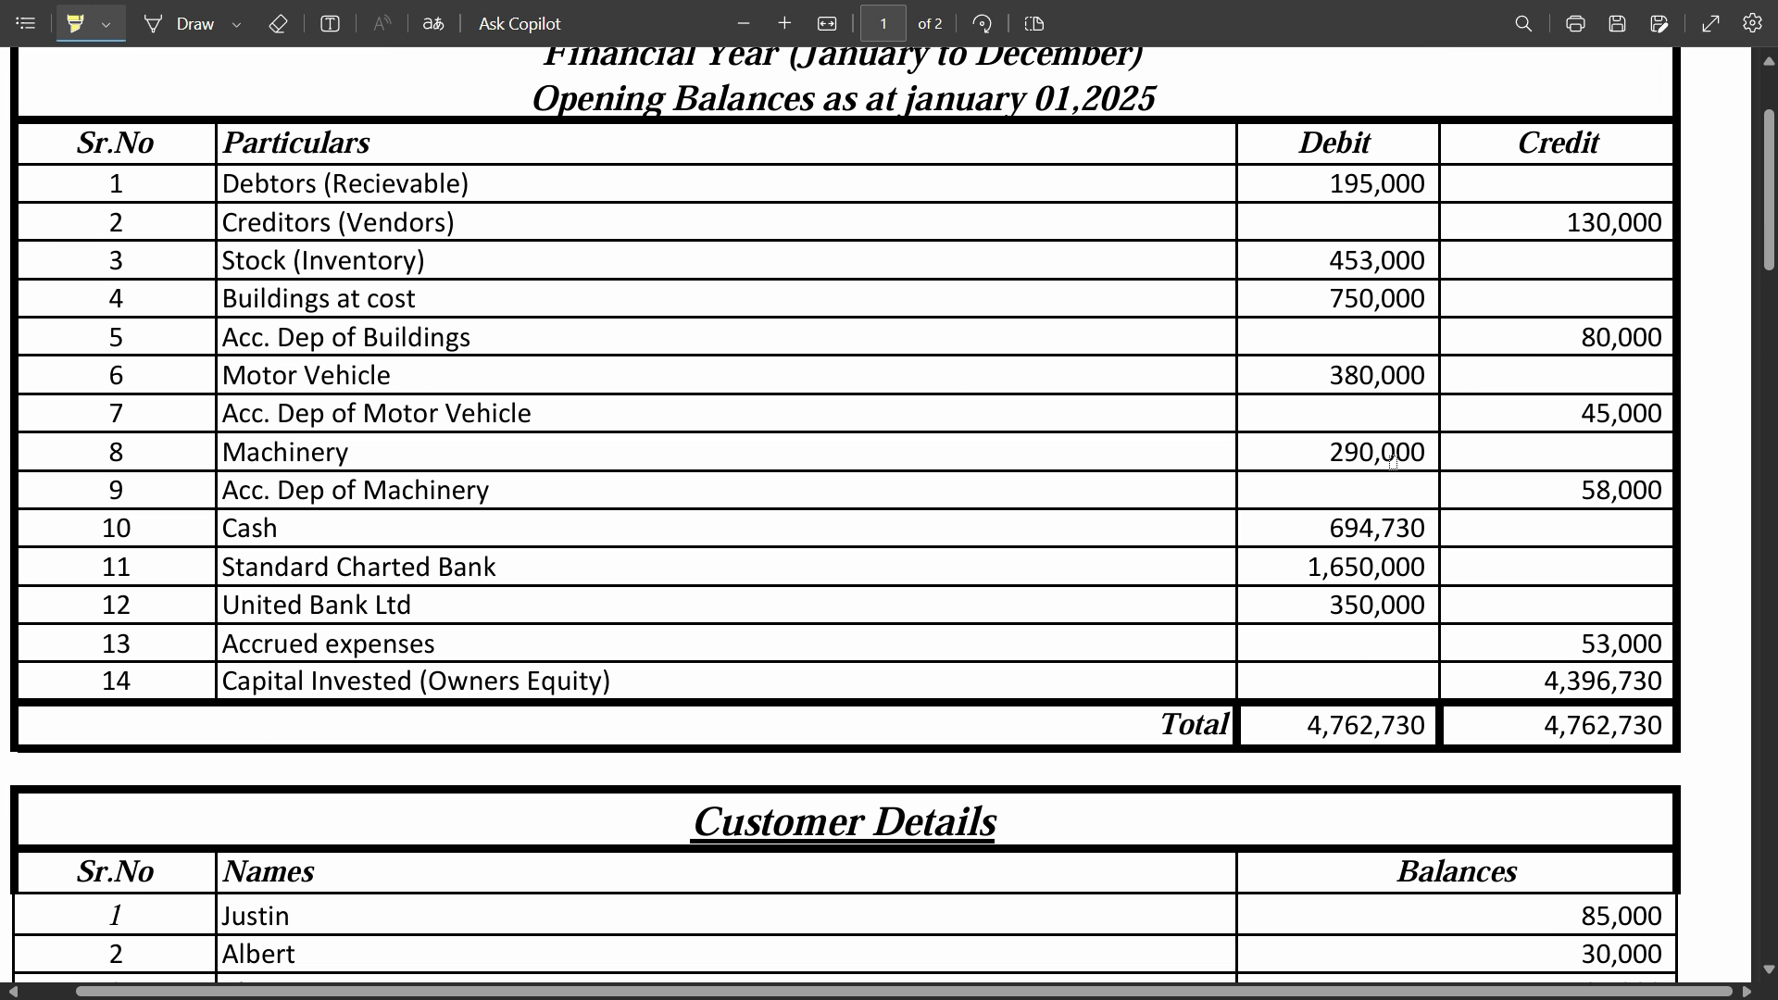
left_click_drag(1770, 190, 1770, 423)
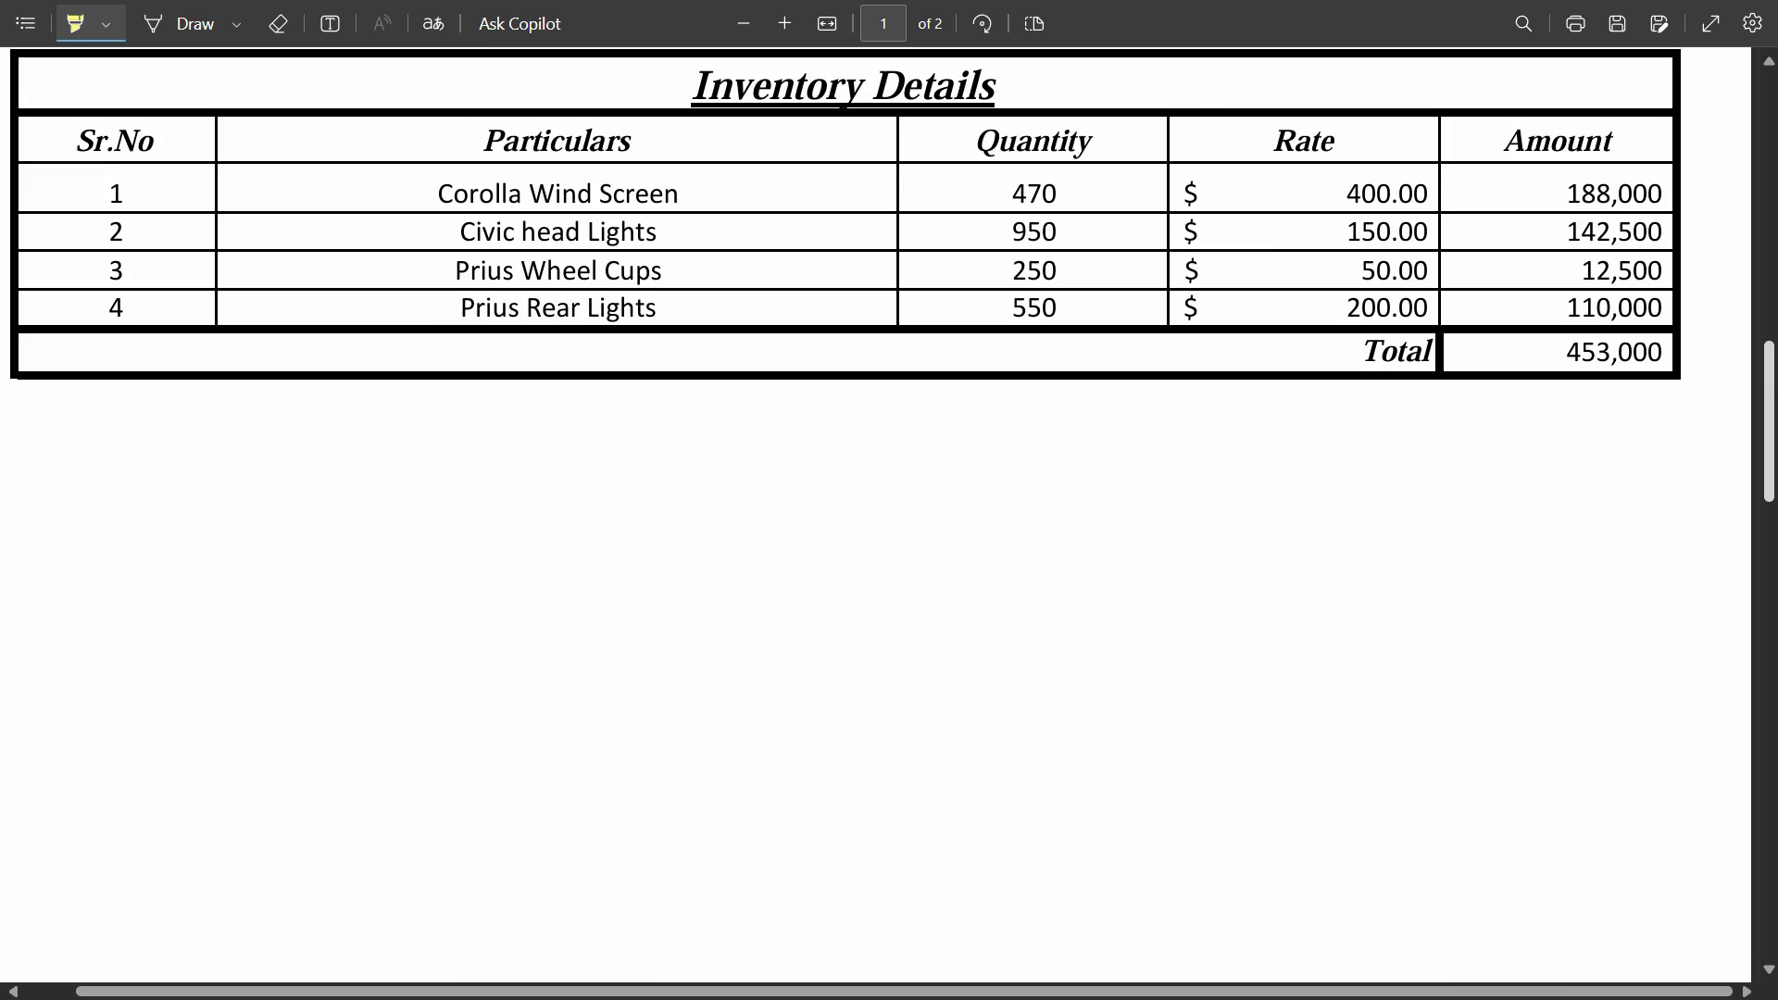
scroll(44, 178, "down", 10)
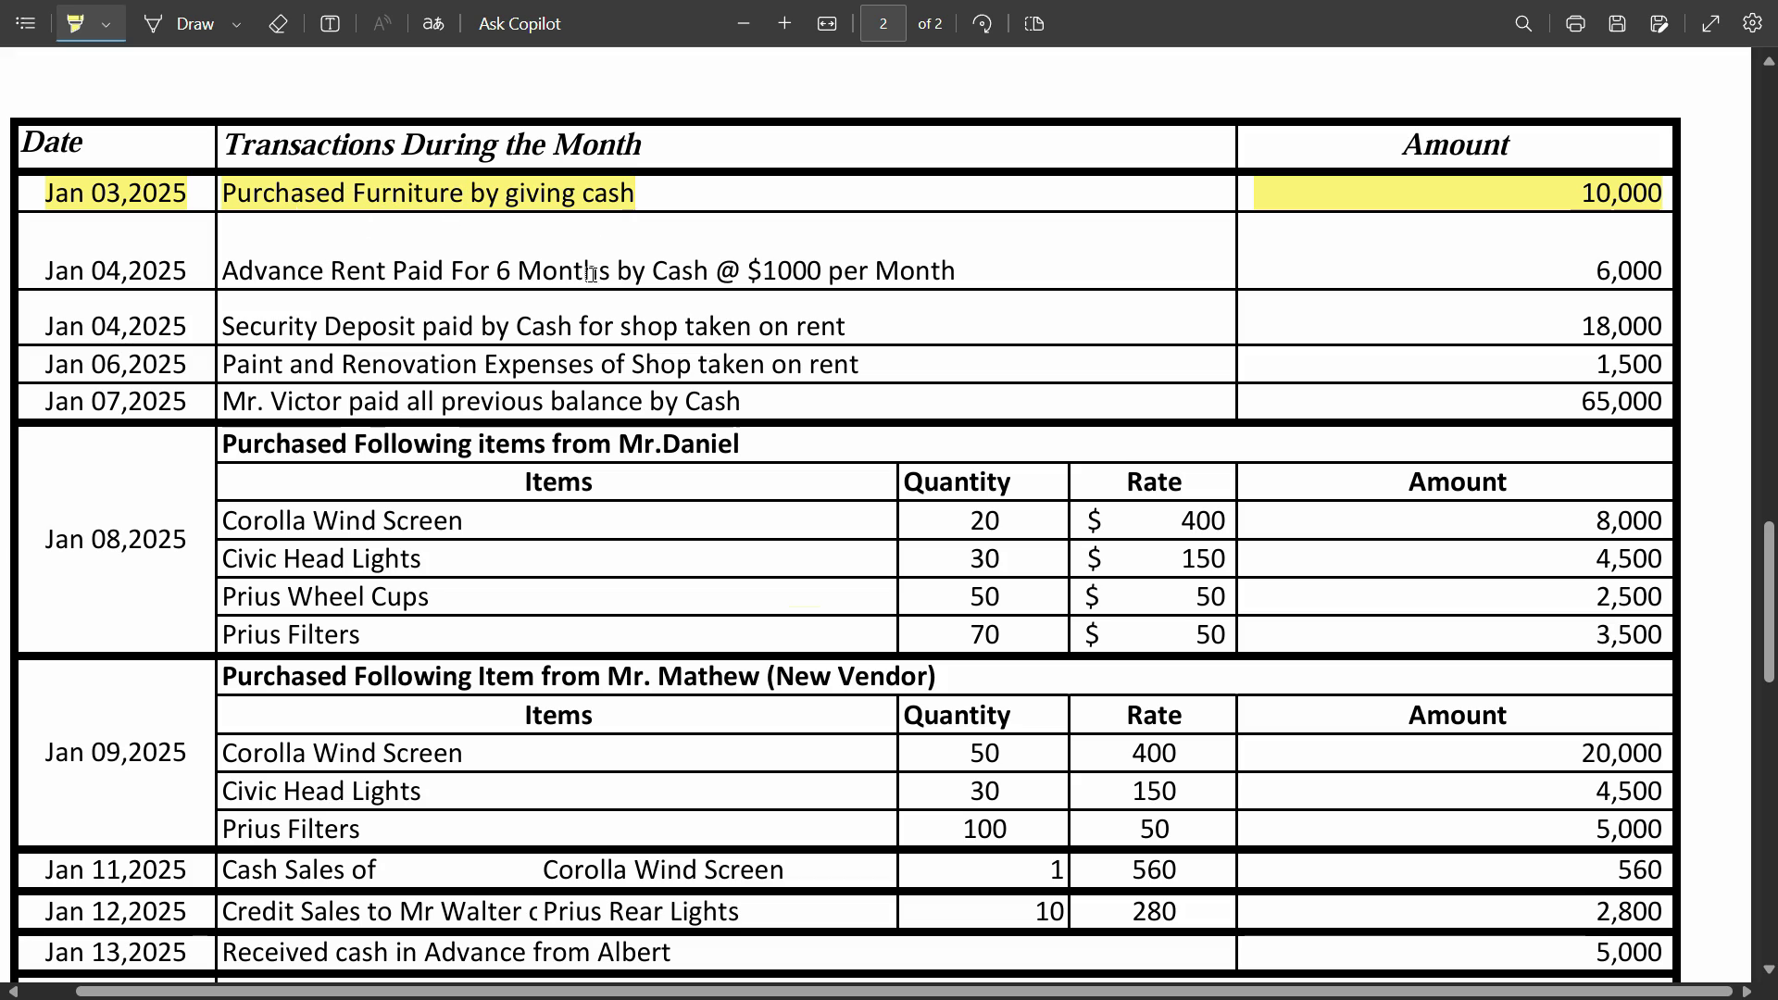
Step: In Odoo, open the Accounting app's Journal Entries list
key("alt+Tab")
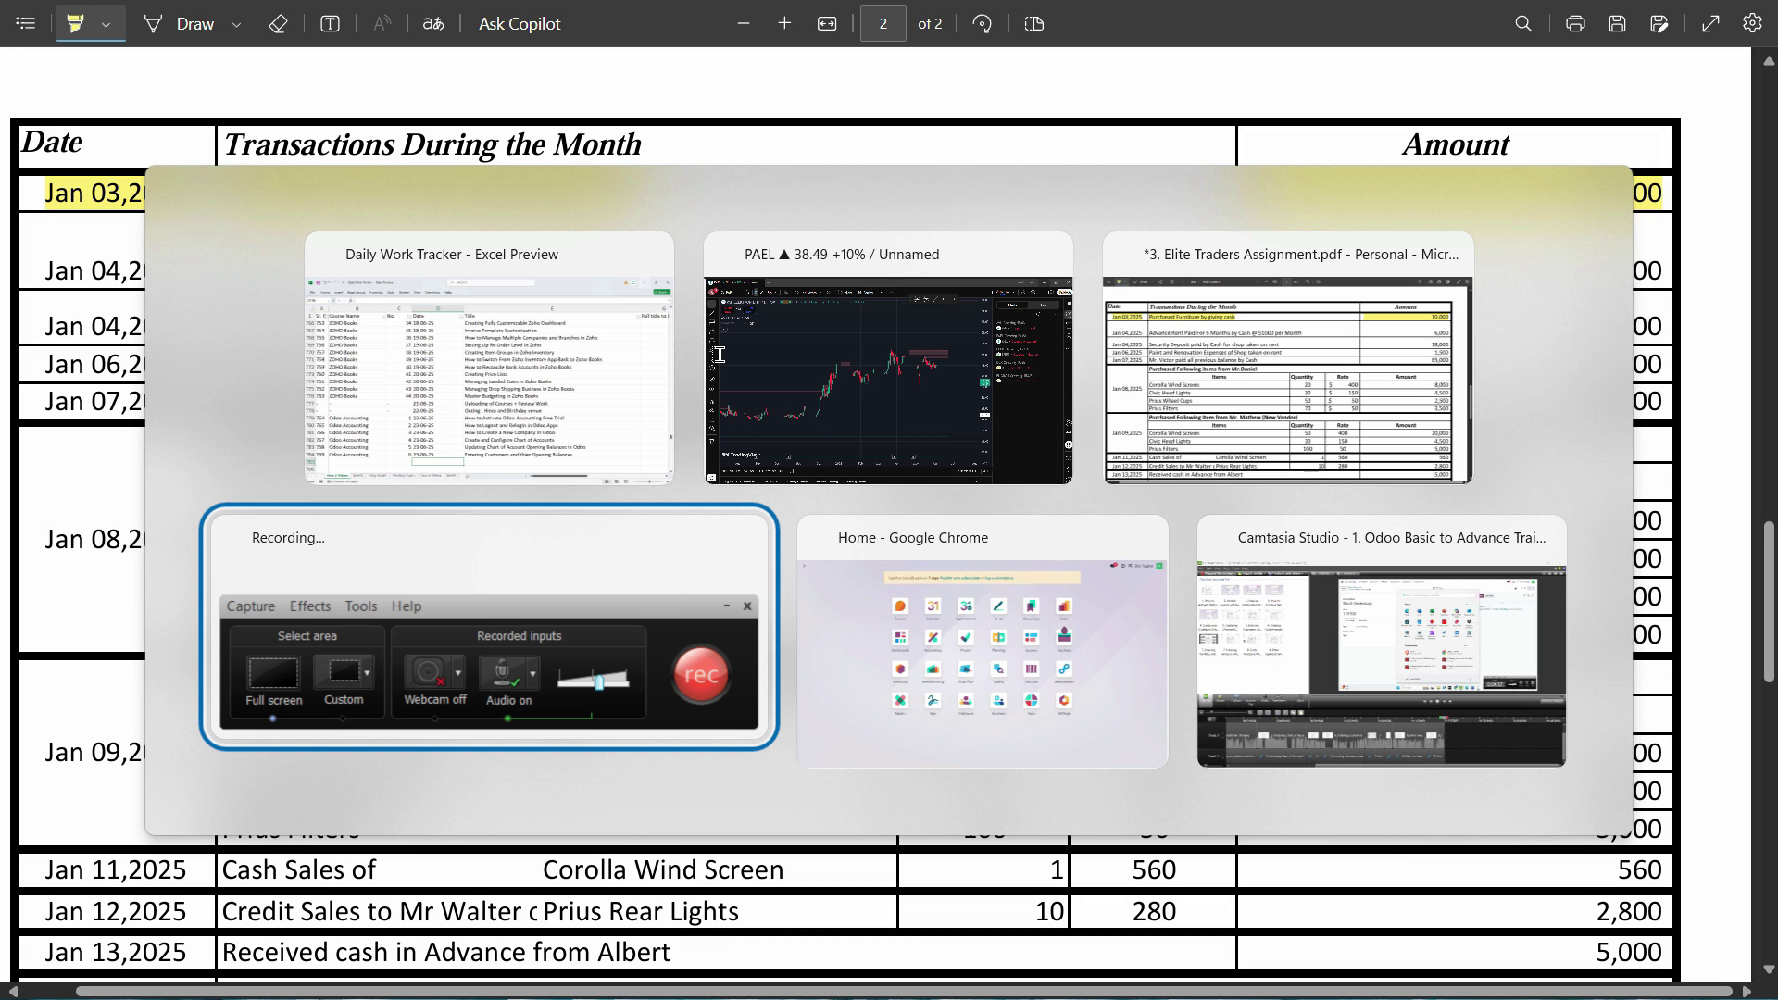
key("Tab")
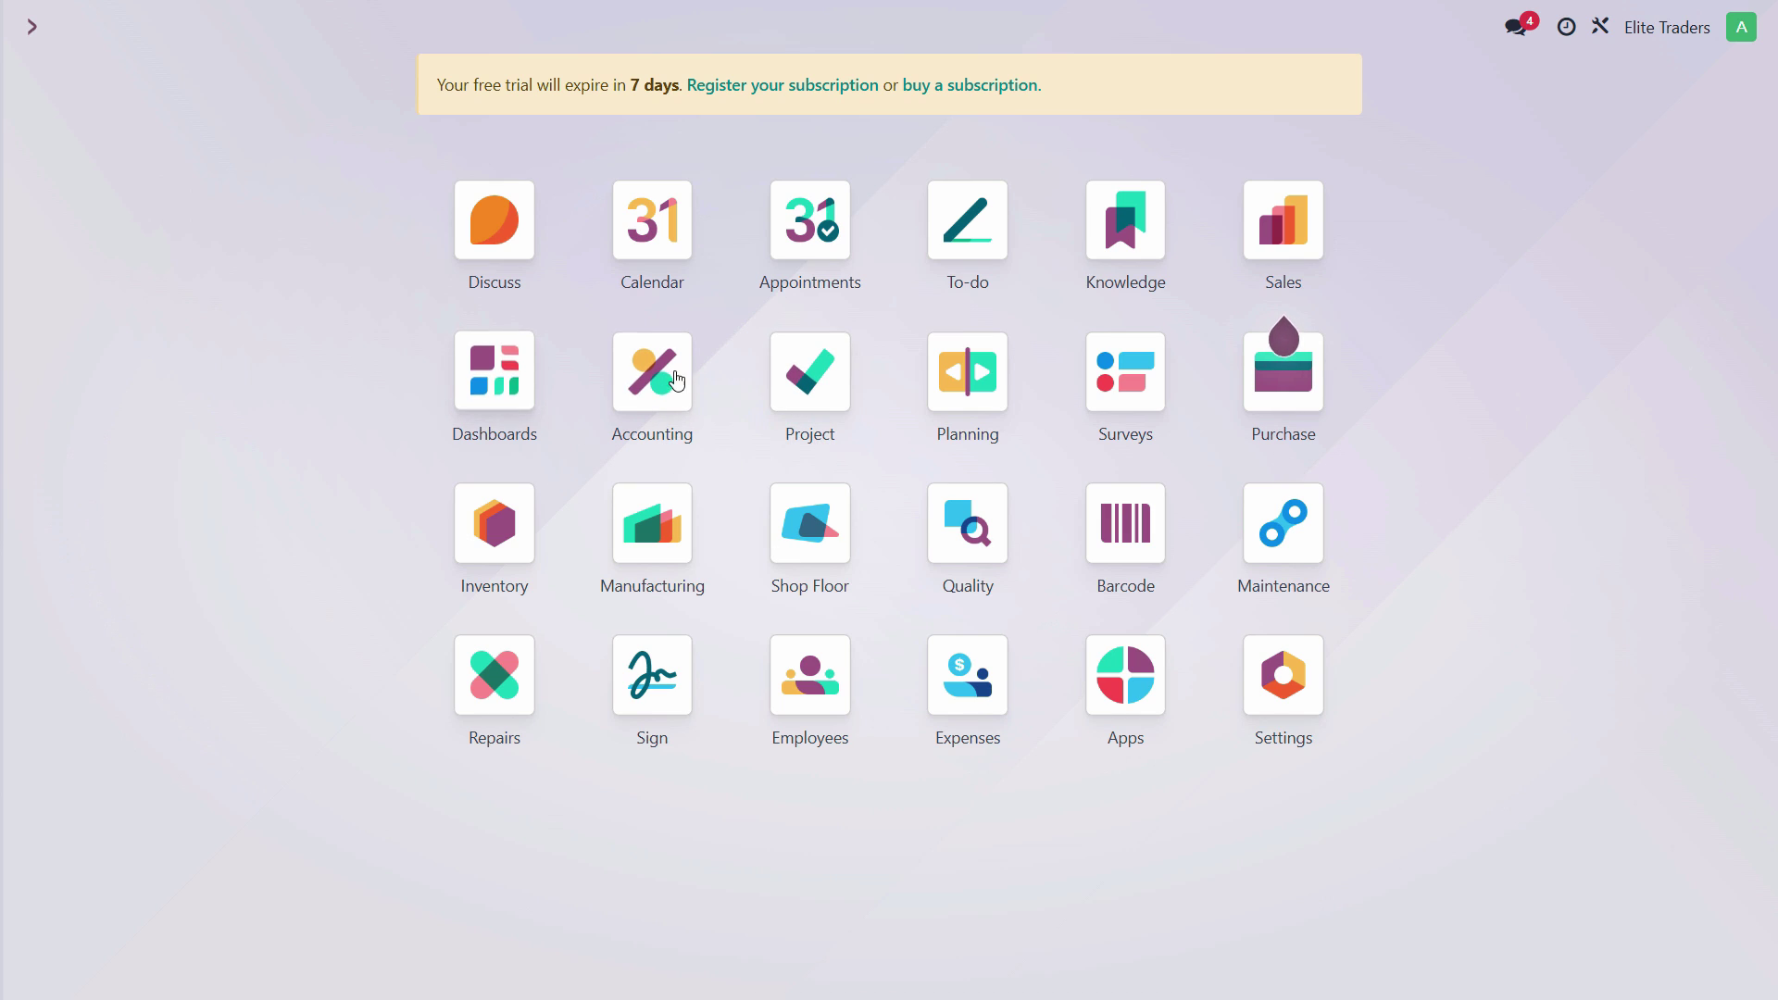
left_click(660, 375)
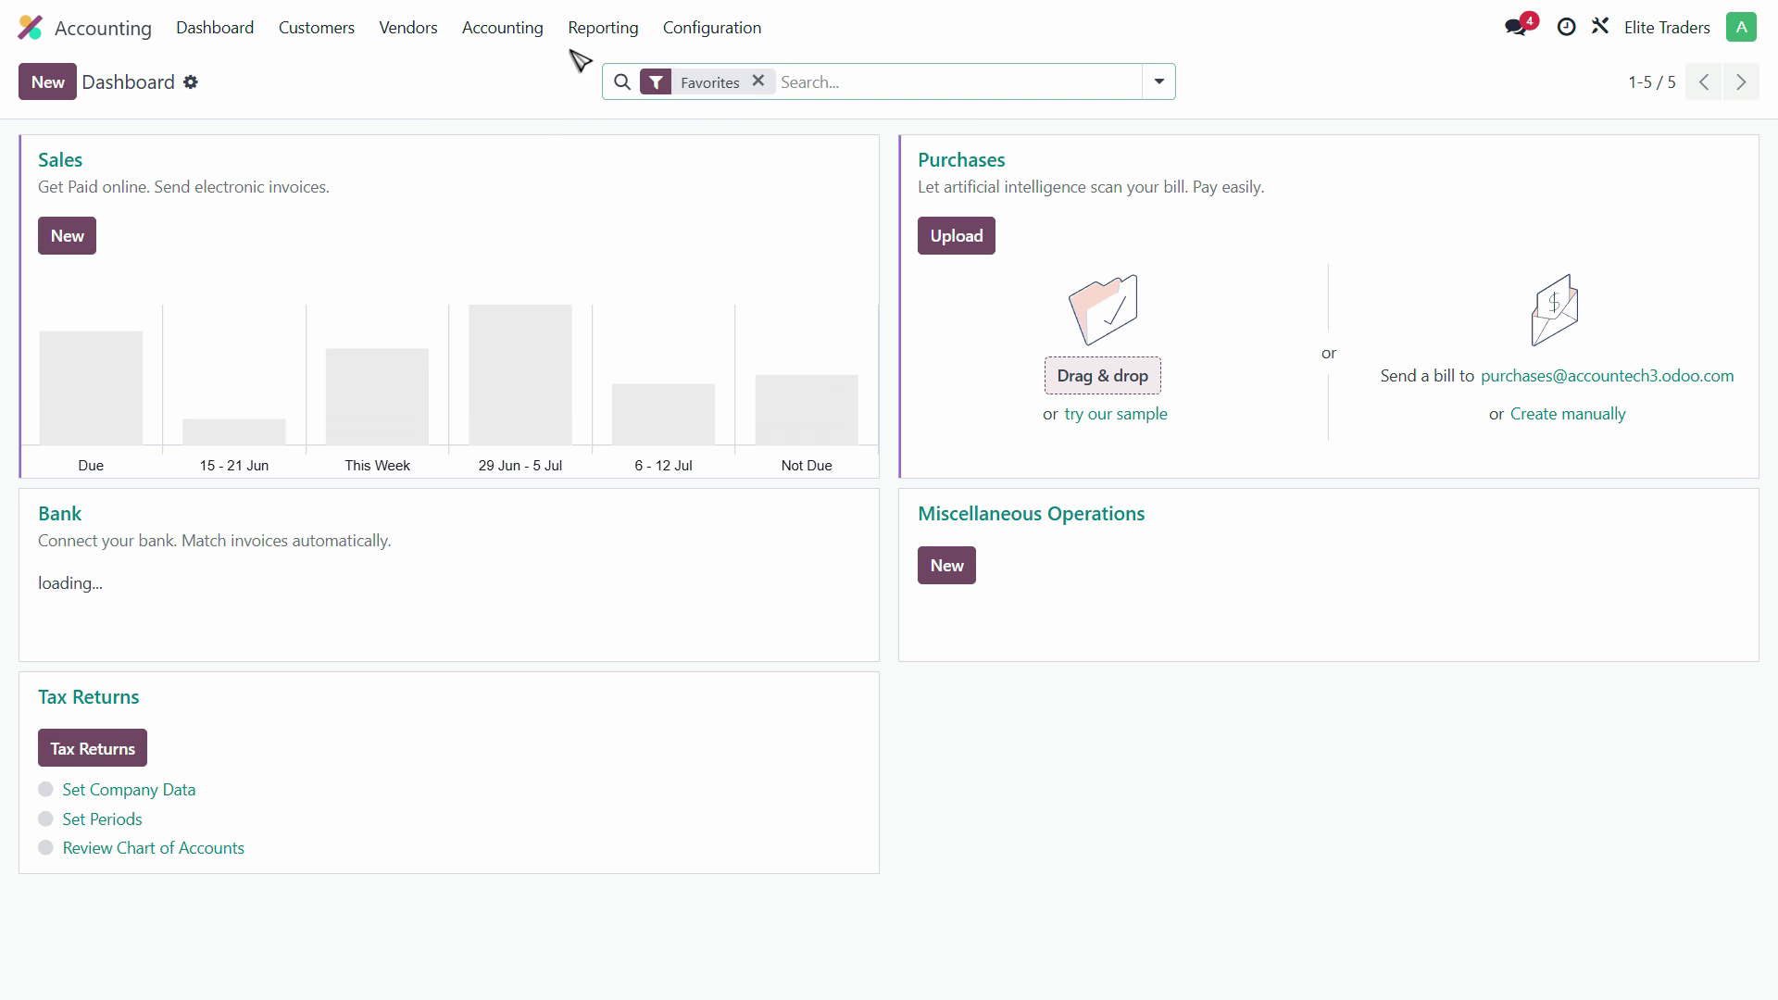
left_click(518, 41)
left_click(534, 107)
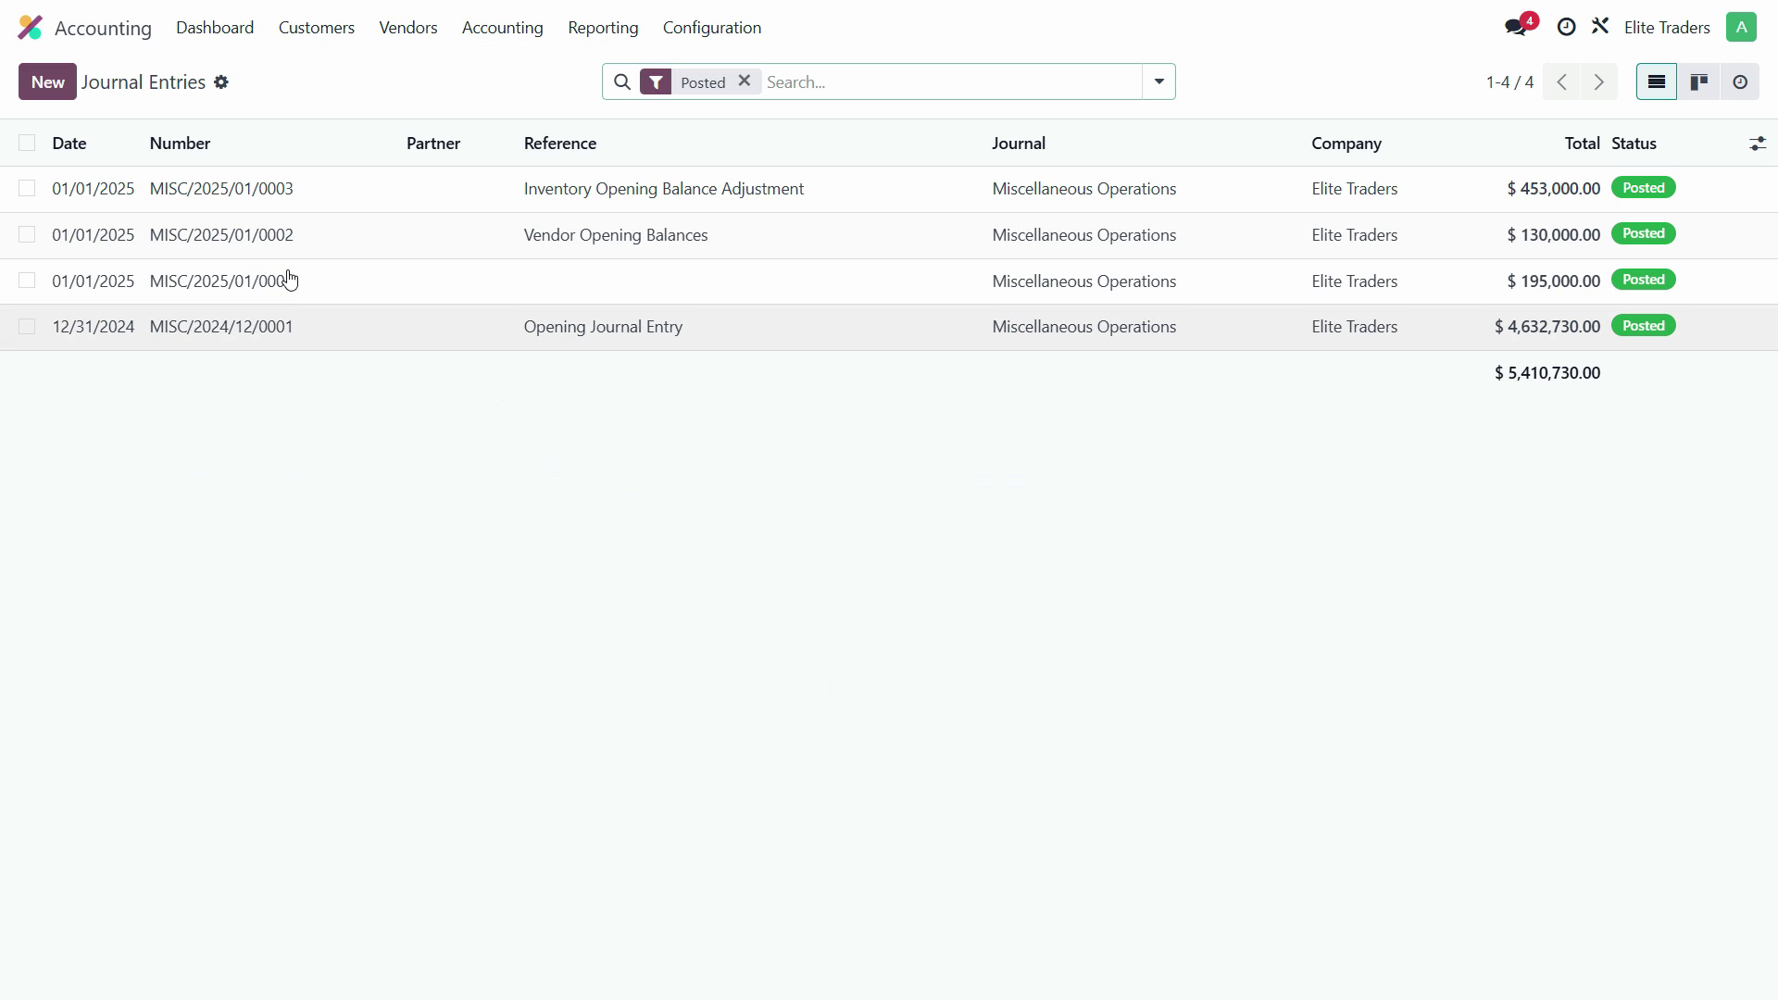
Step: Create a new journal entry with accounting date 01/03/2025
left_click(49, 88)
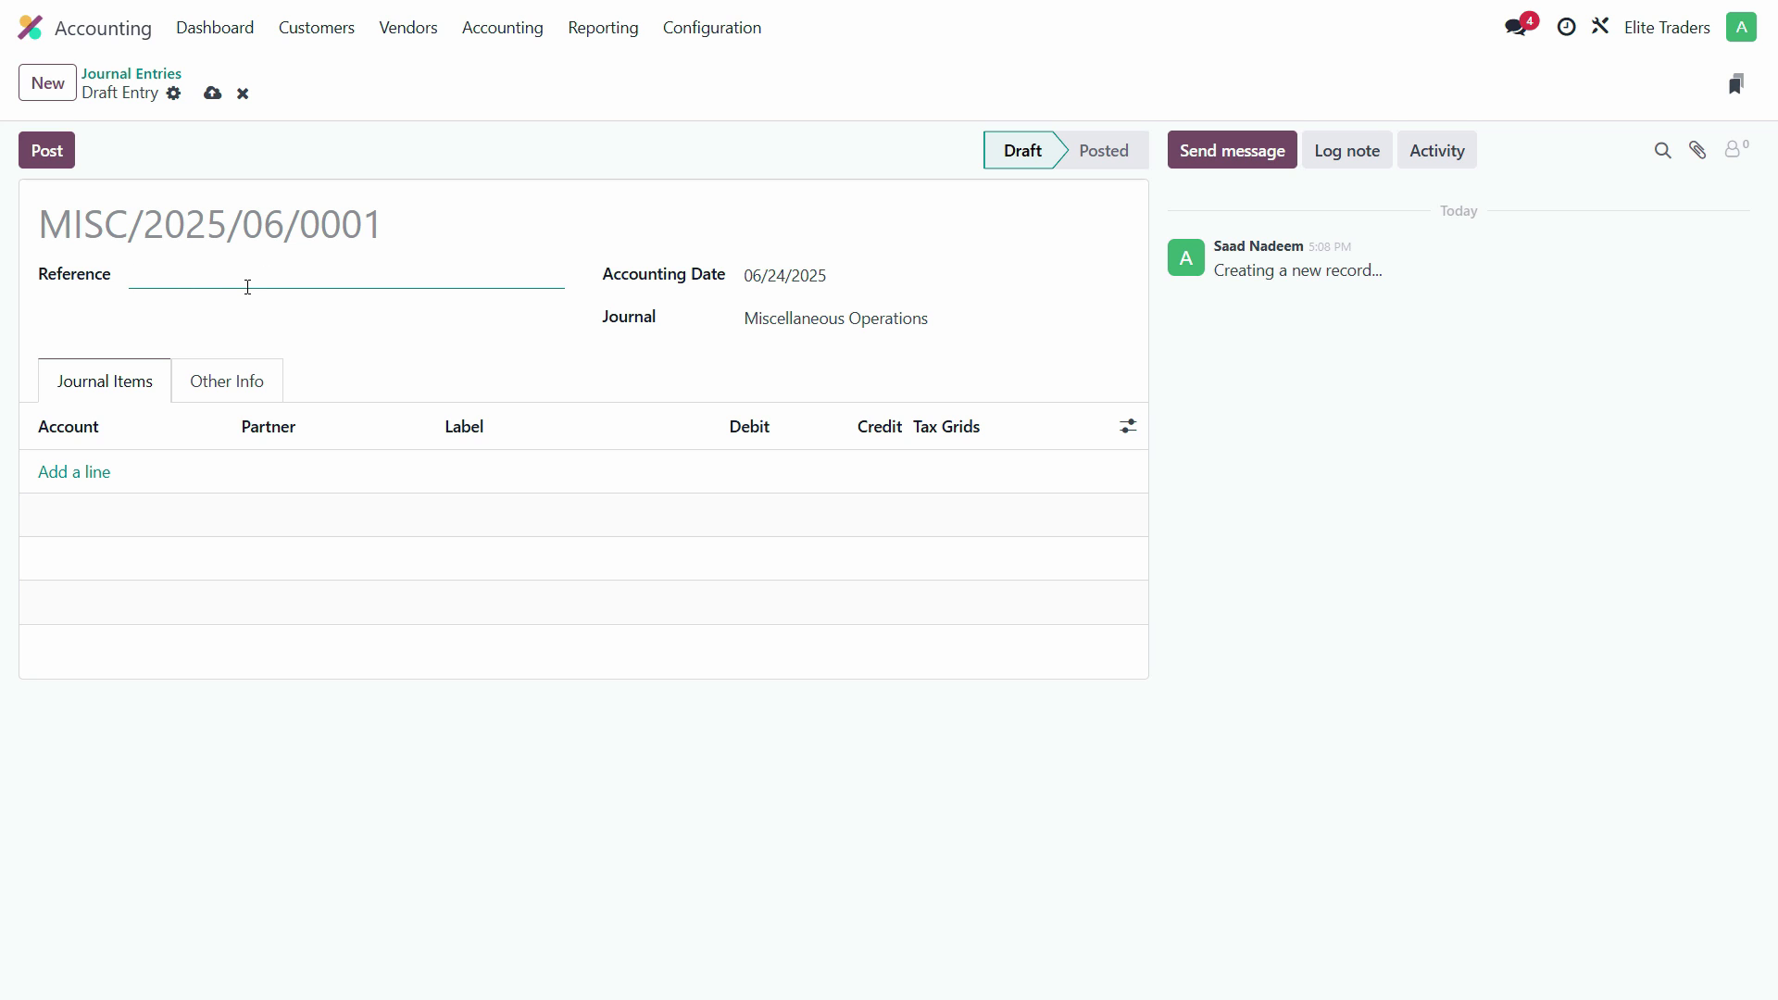
left_click(819, 283)
left_click(231, 280)
left_click(313, 228)
key("Tab")
left_click(829, 281)
left_click(937, 353)
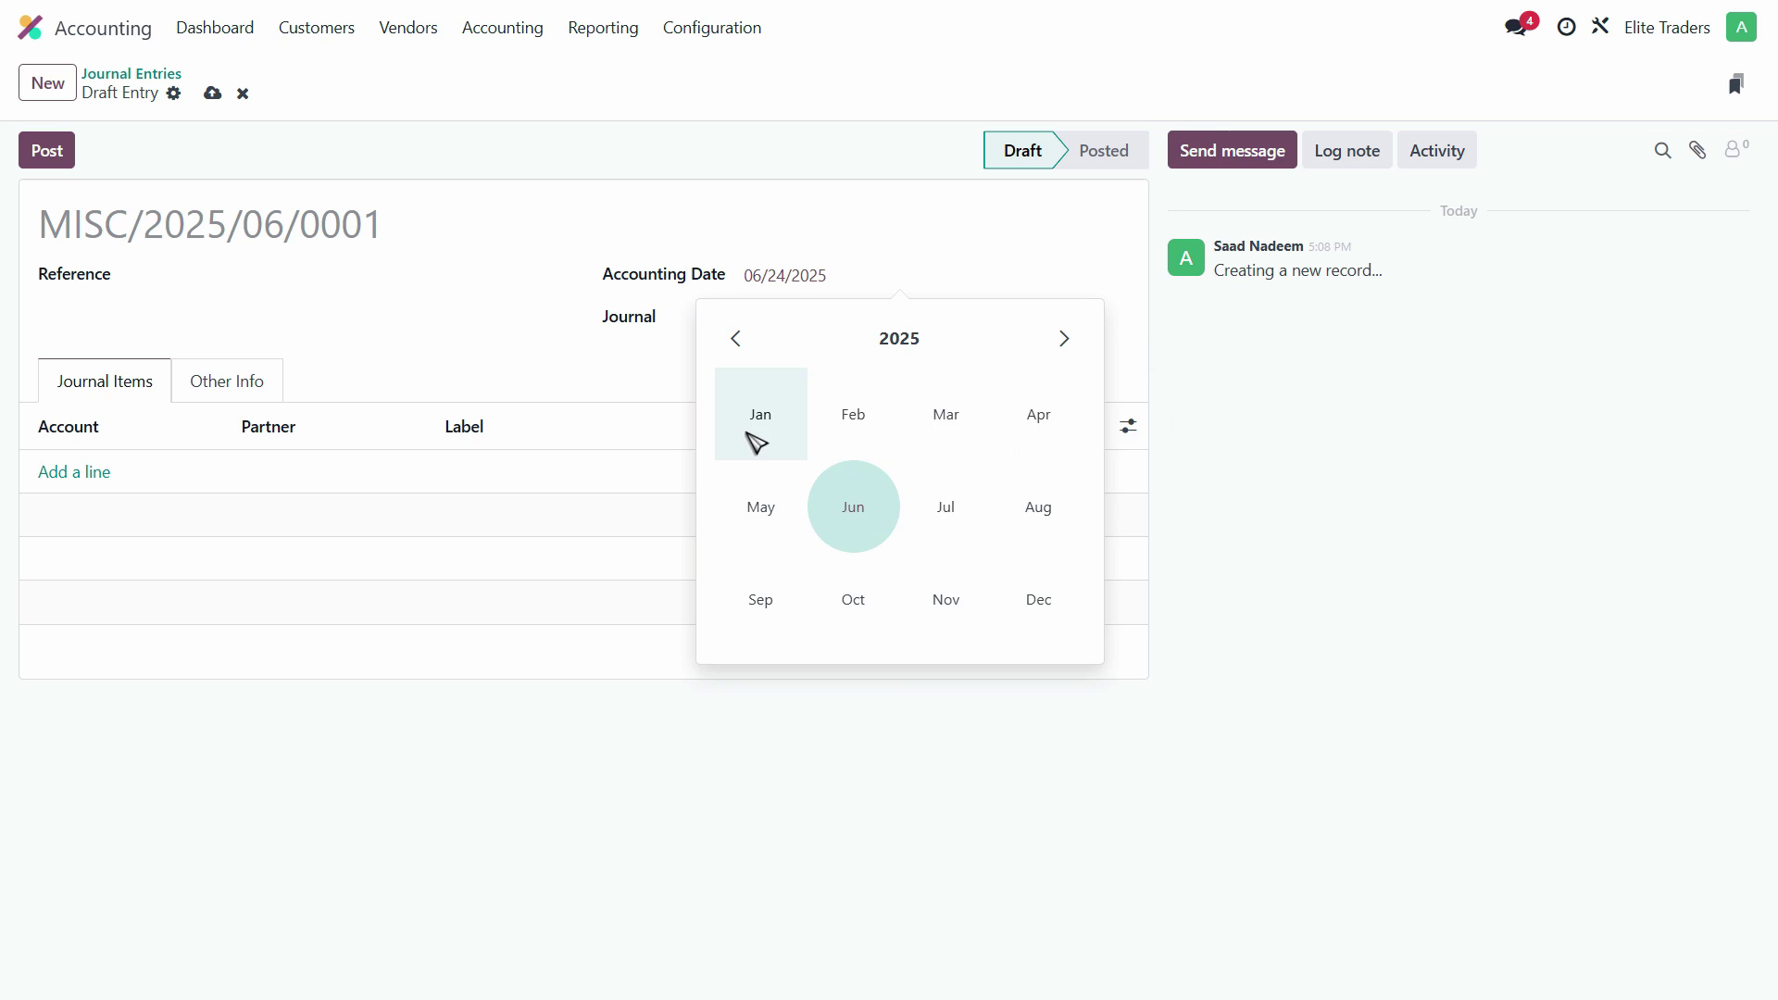
left_click(758, 443)
left_click(1093, 461)
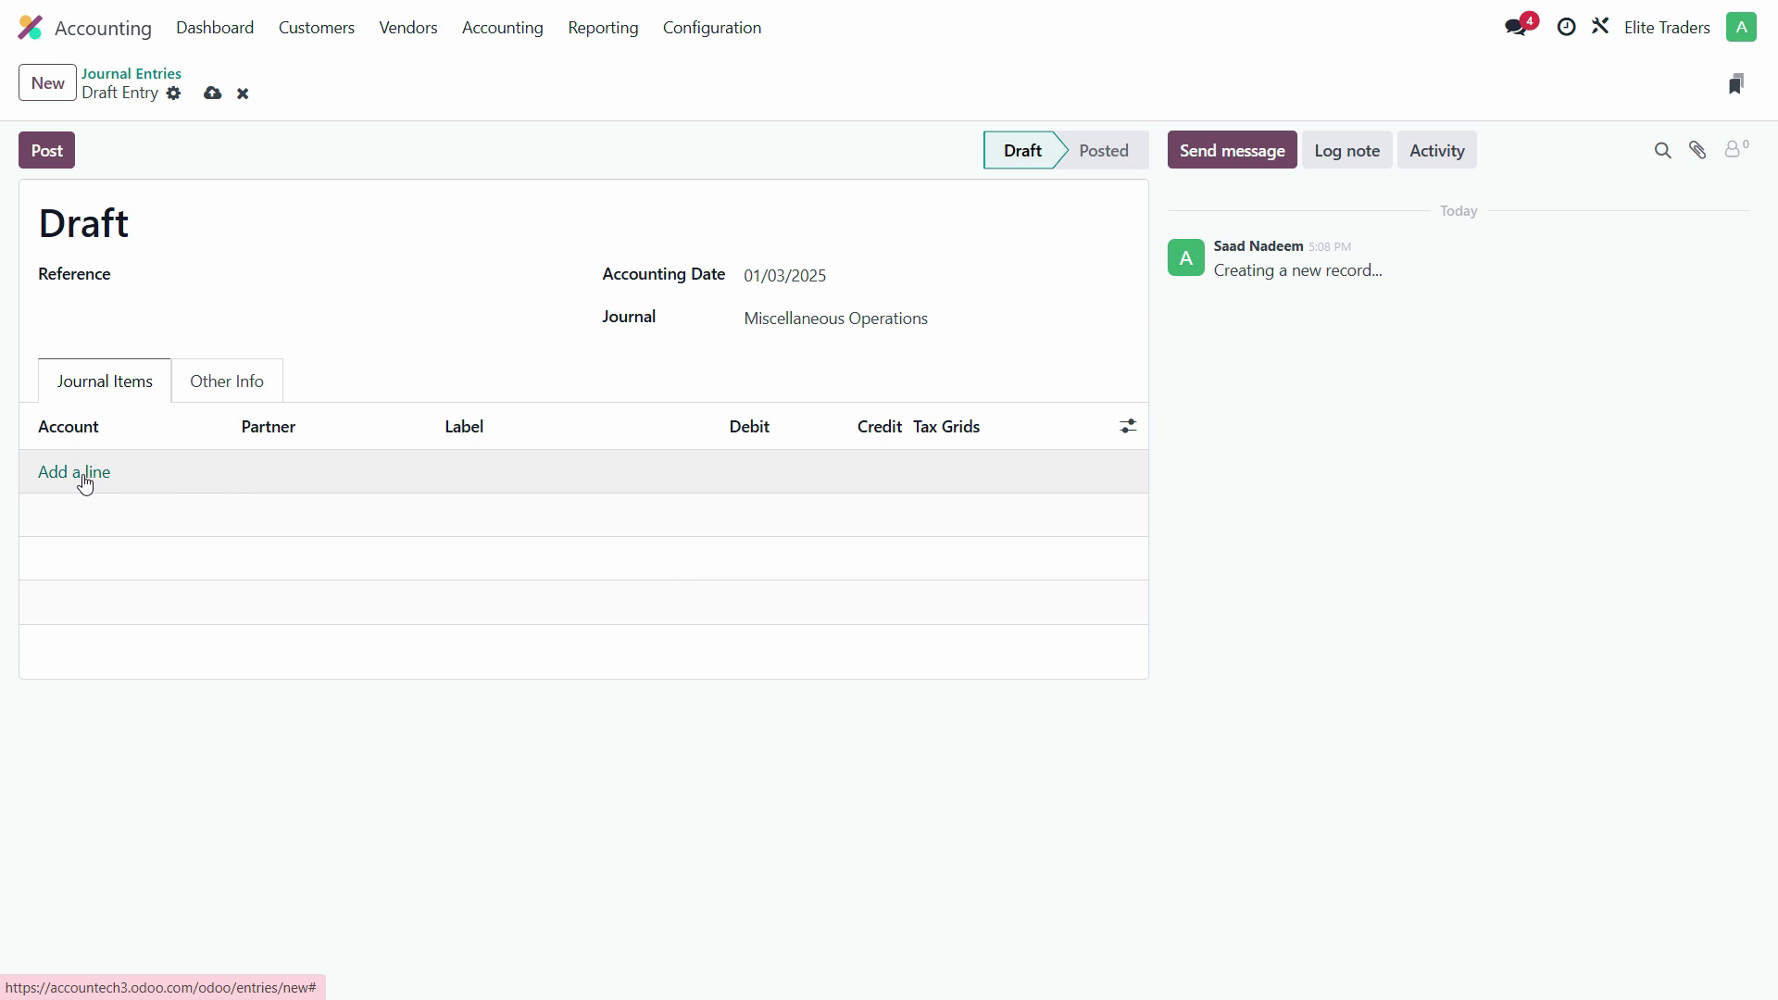
Step: After checking the purchase in the PDF, add a journal item line and open its account choices
left_click(116, 489)
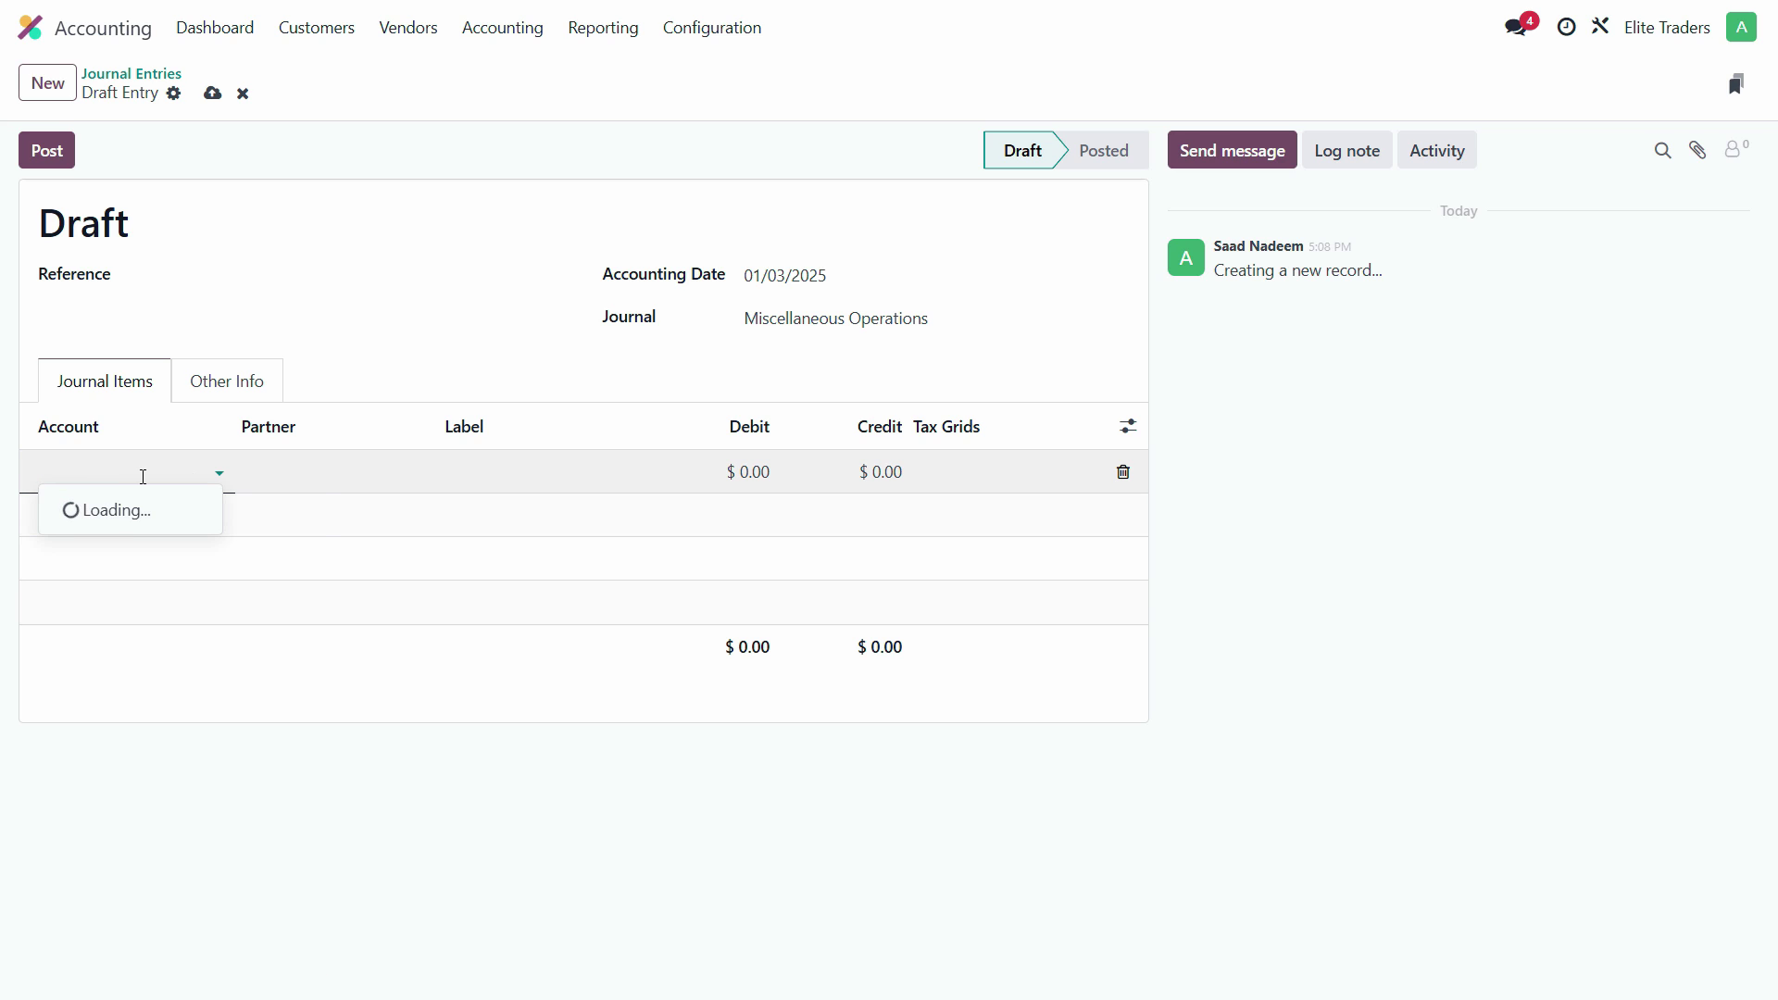
key("alt")
key("alt+Tab")
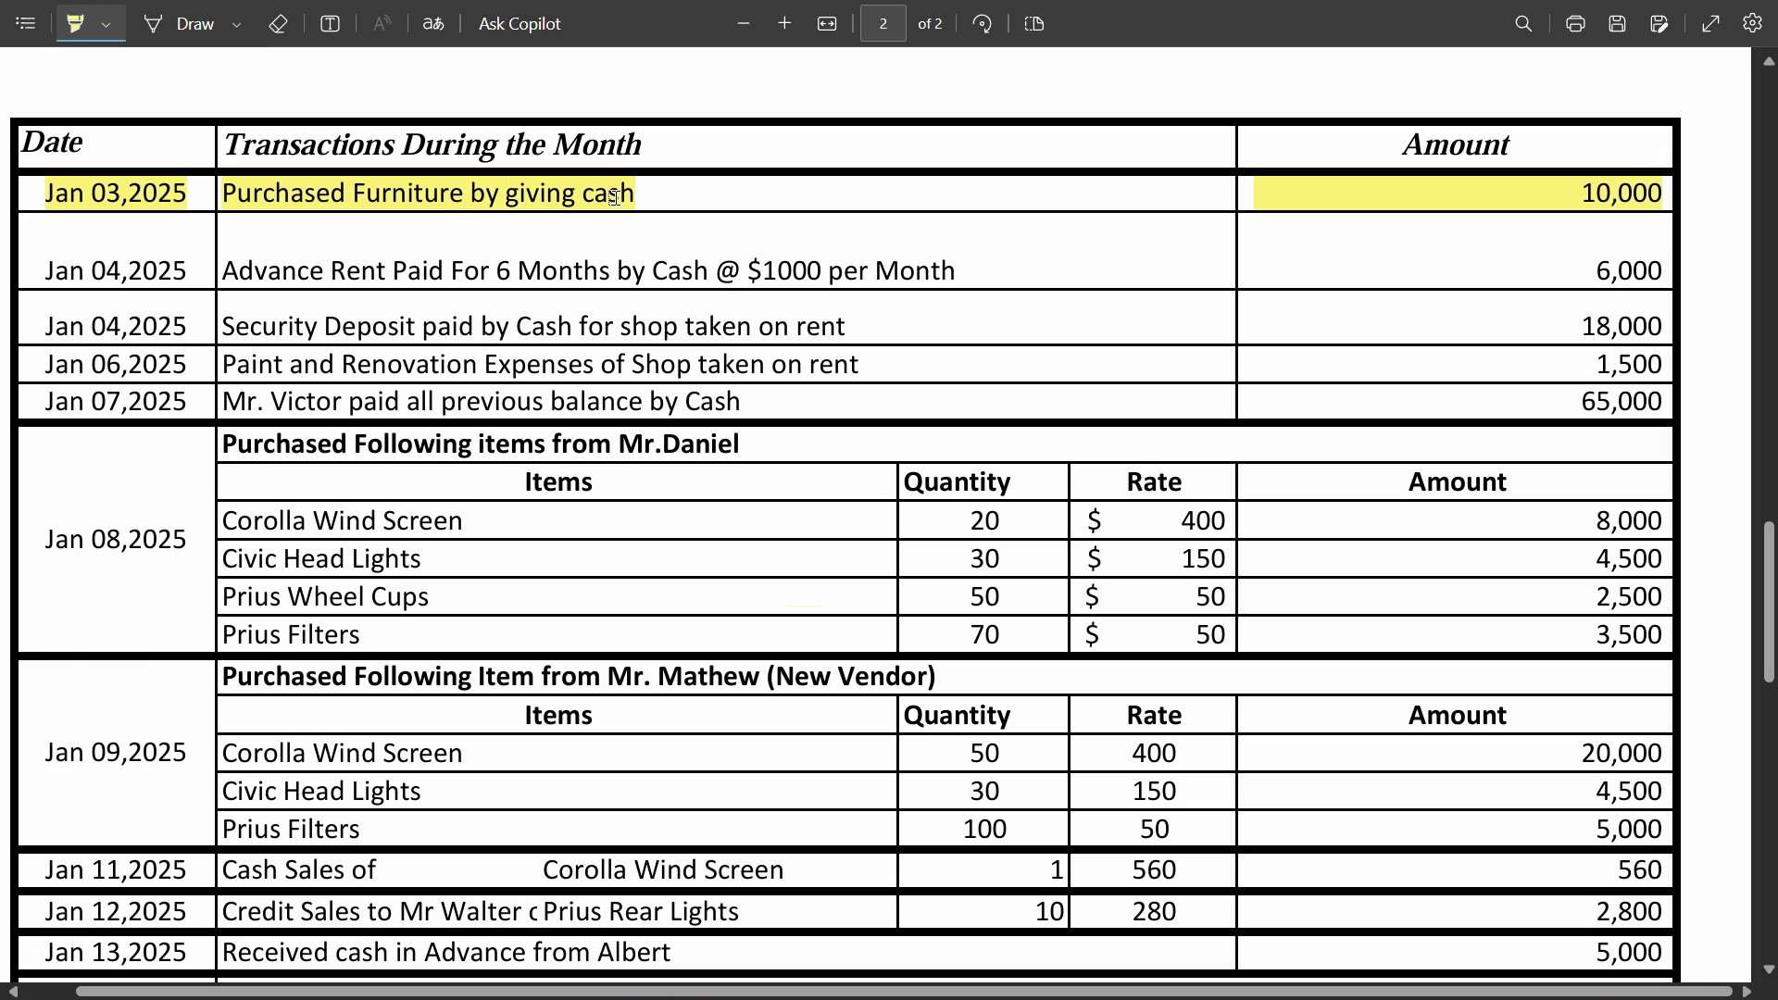
key("alt+Tab")
key("Escape")
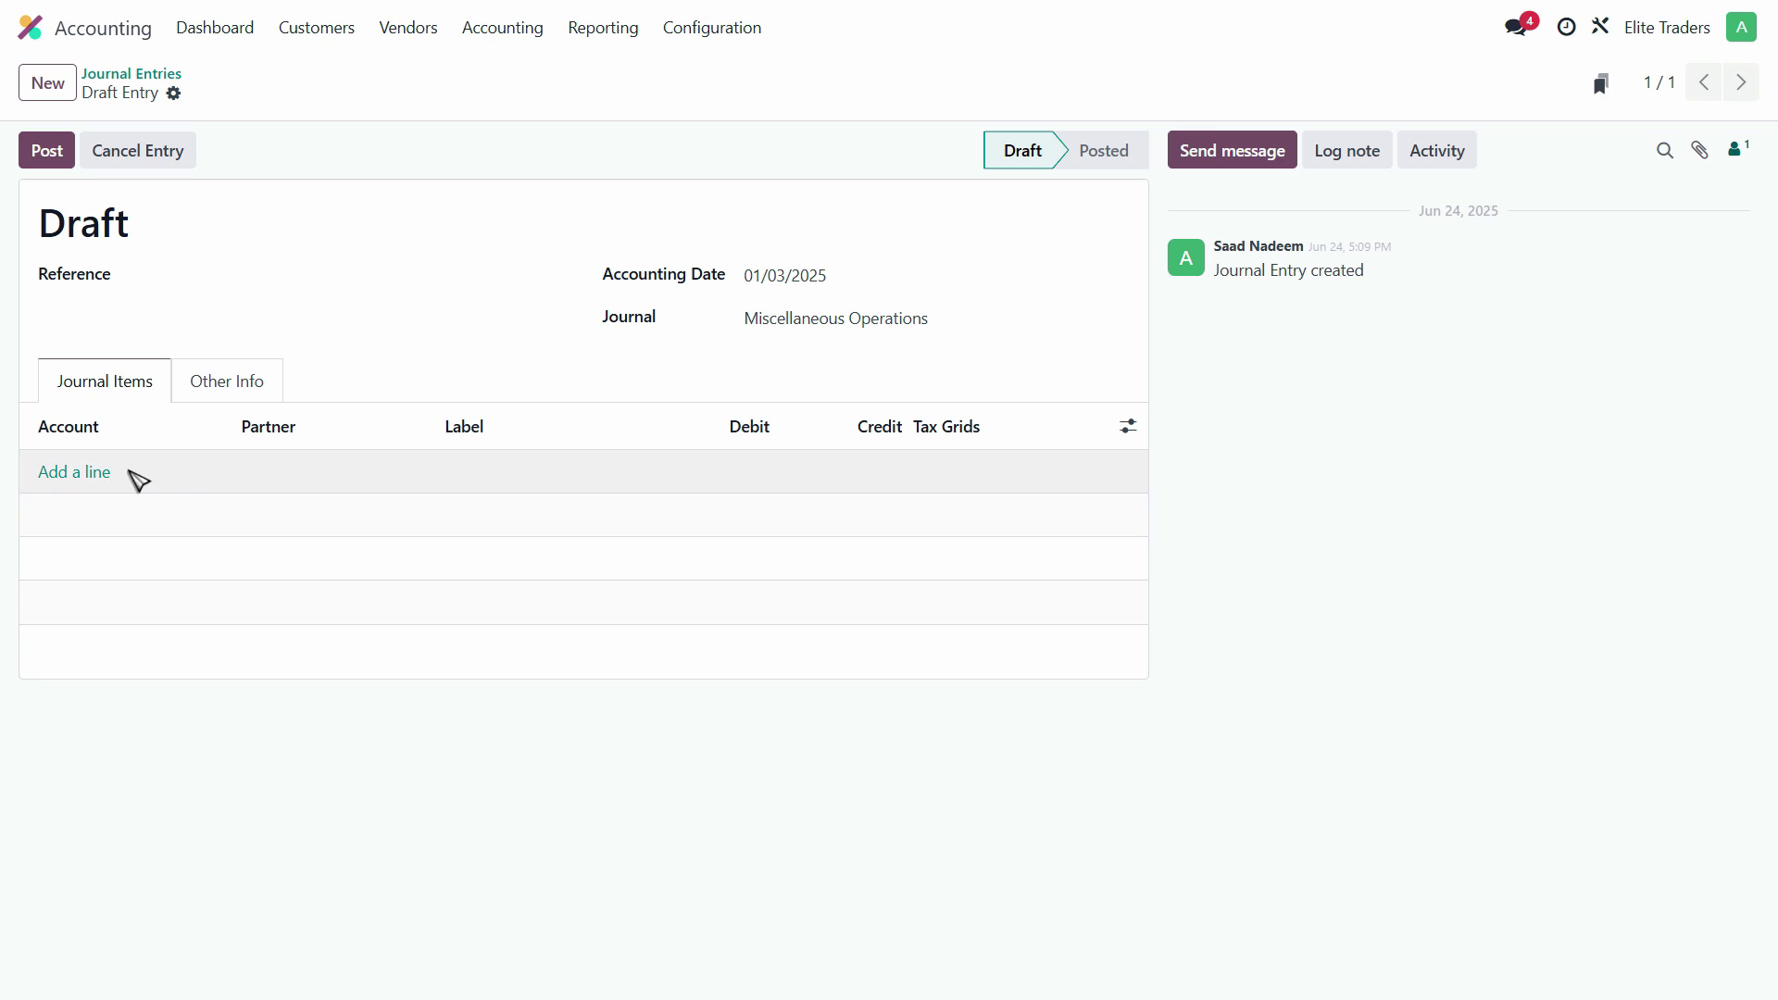
left_click(42, 486)
left_click(220, 473)
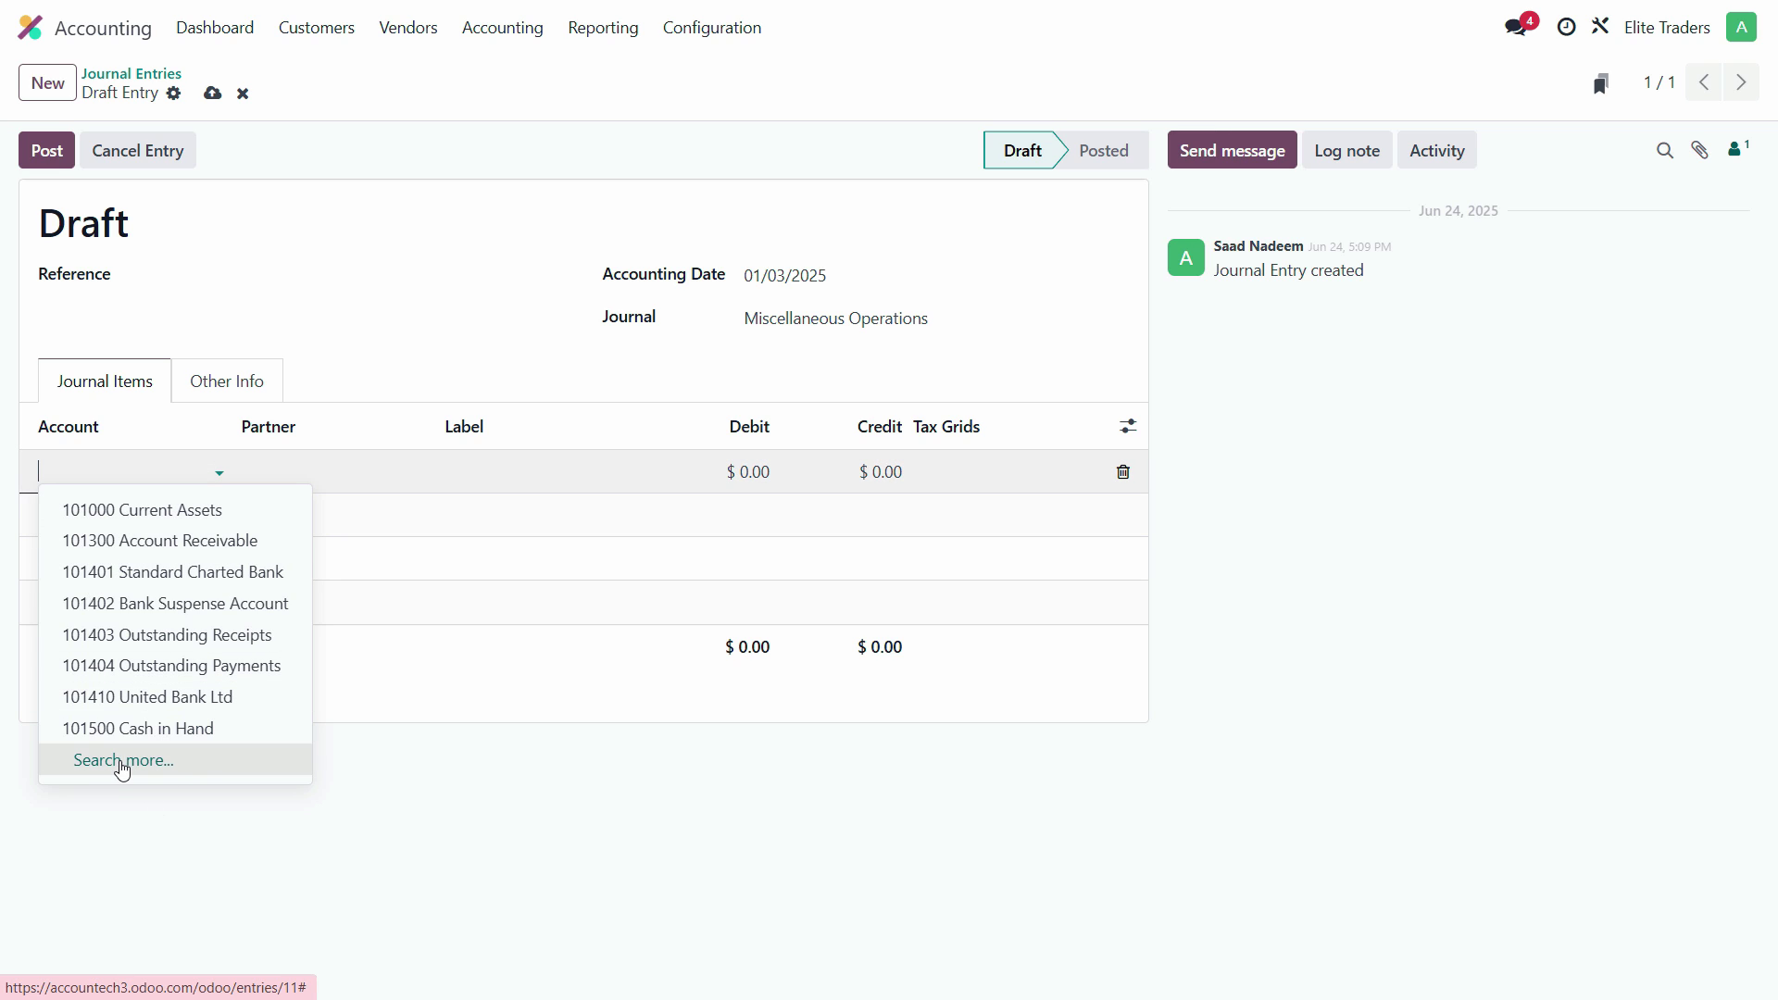
Step: Open the full searchable account list and scroll through the existing accounts
left_click(124, 760)
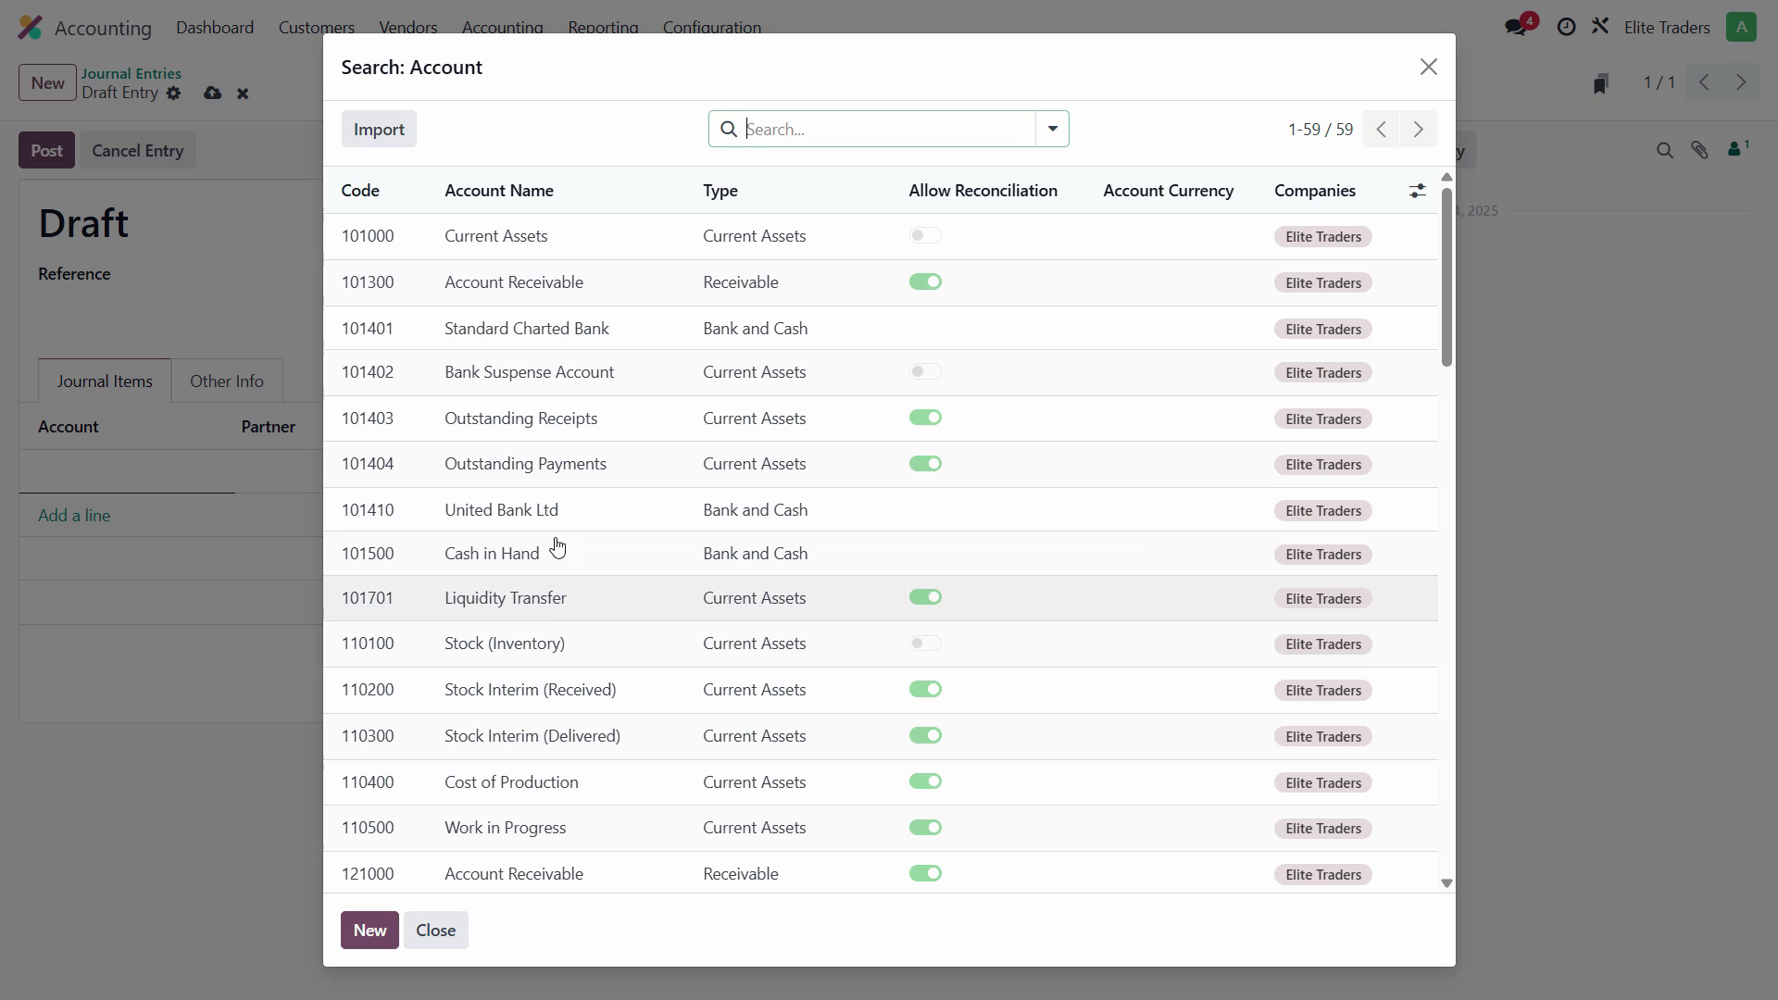
scroll(503, 790, "down", 5)
scroll(503, 790, "down", 1)
scroll(529, 437, "up", 3)
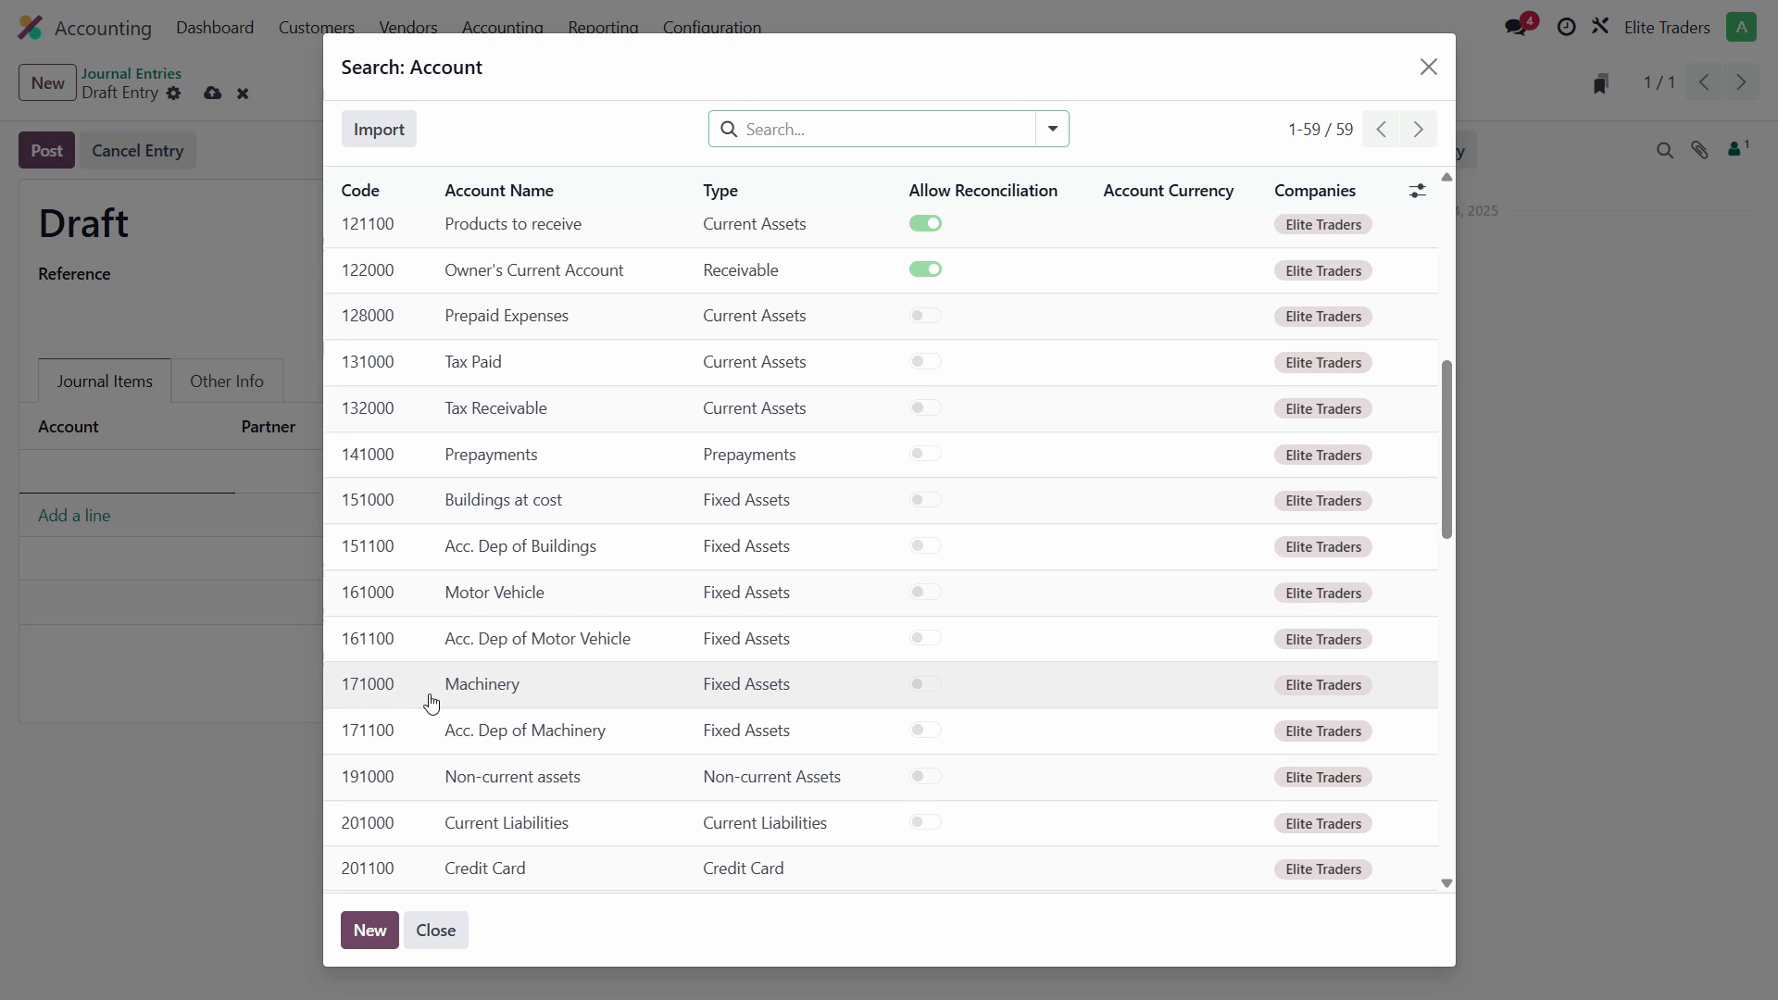
scroll(429, 702, "down", 3)
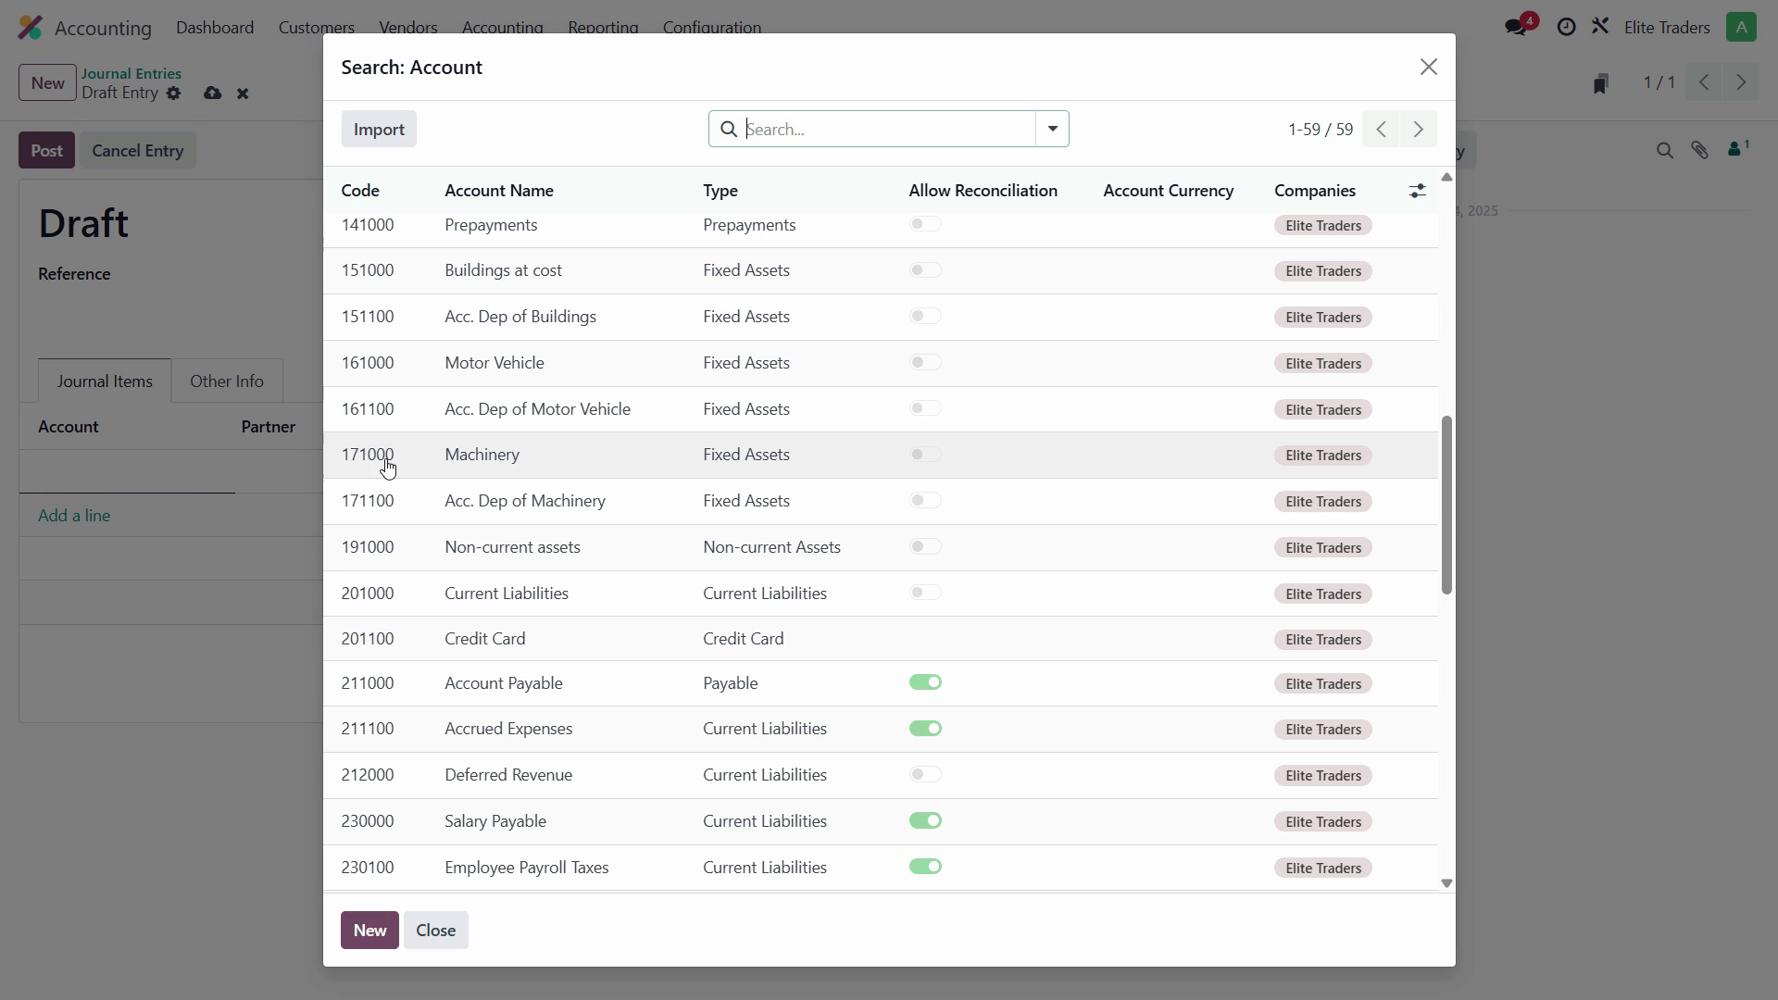
Step: Create and save the account Furniture, code 181000, type Fixed Assets
left_click(371, 929)
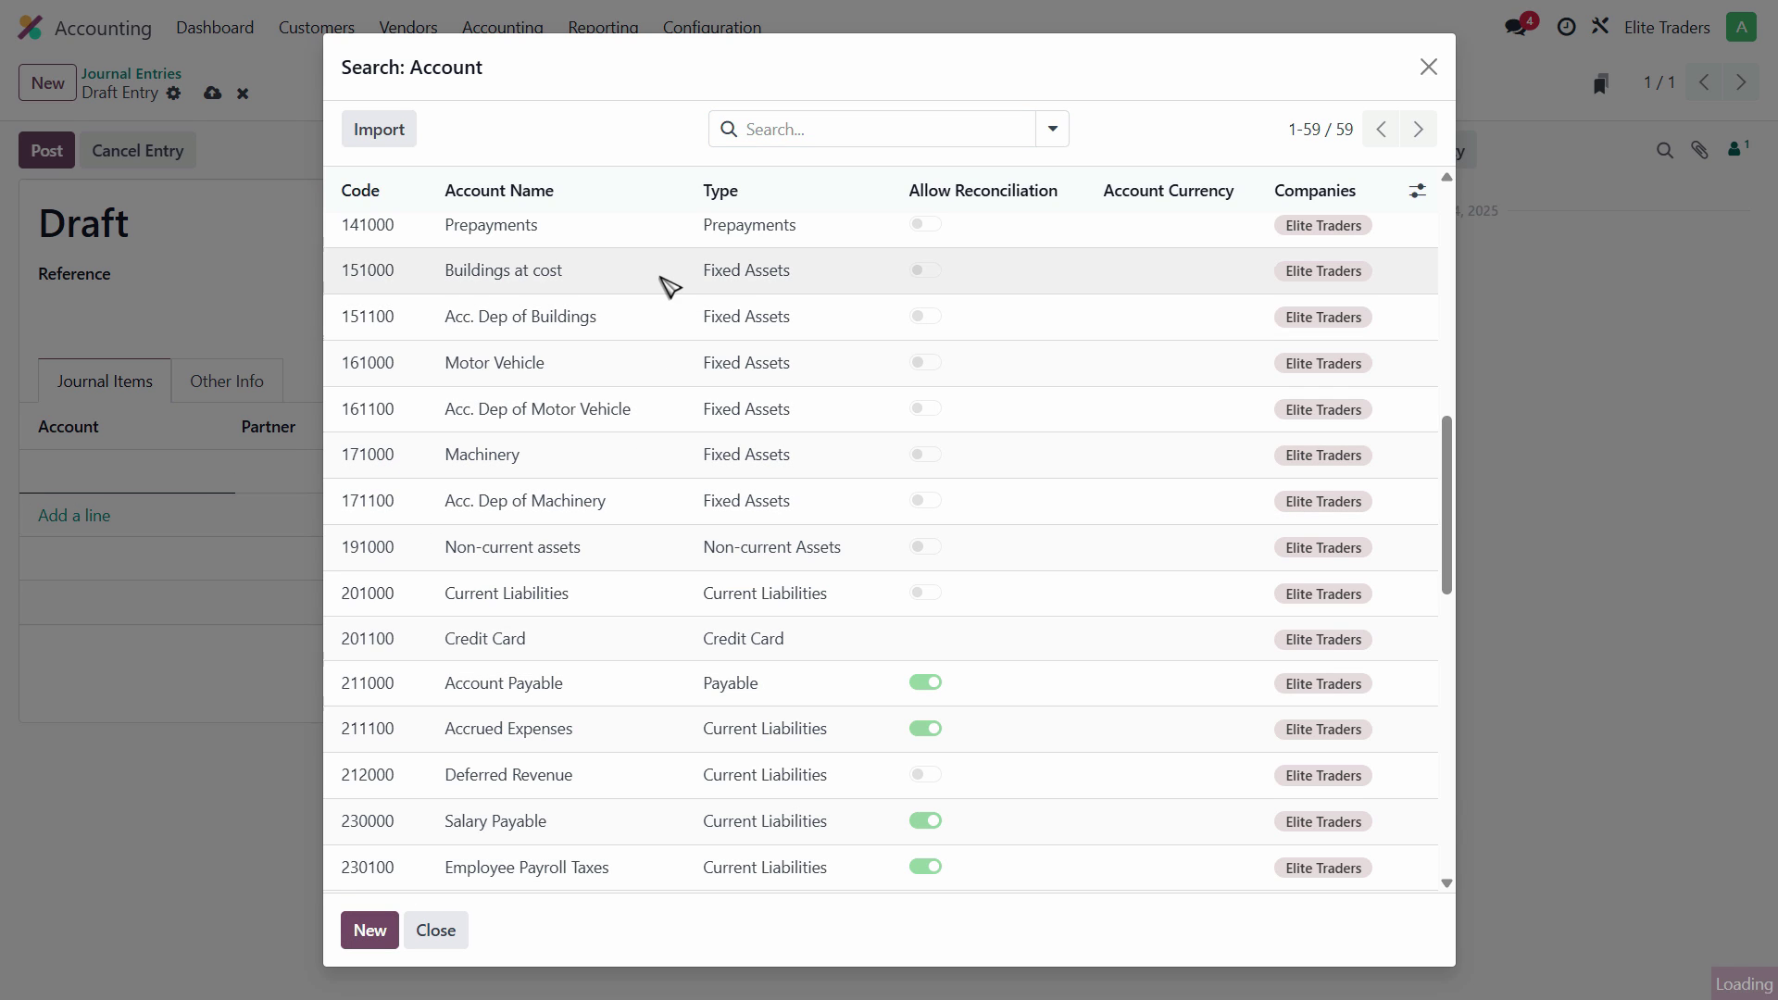
type("F")
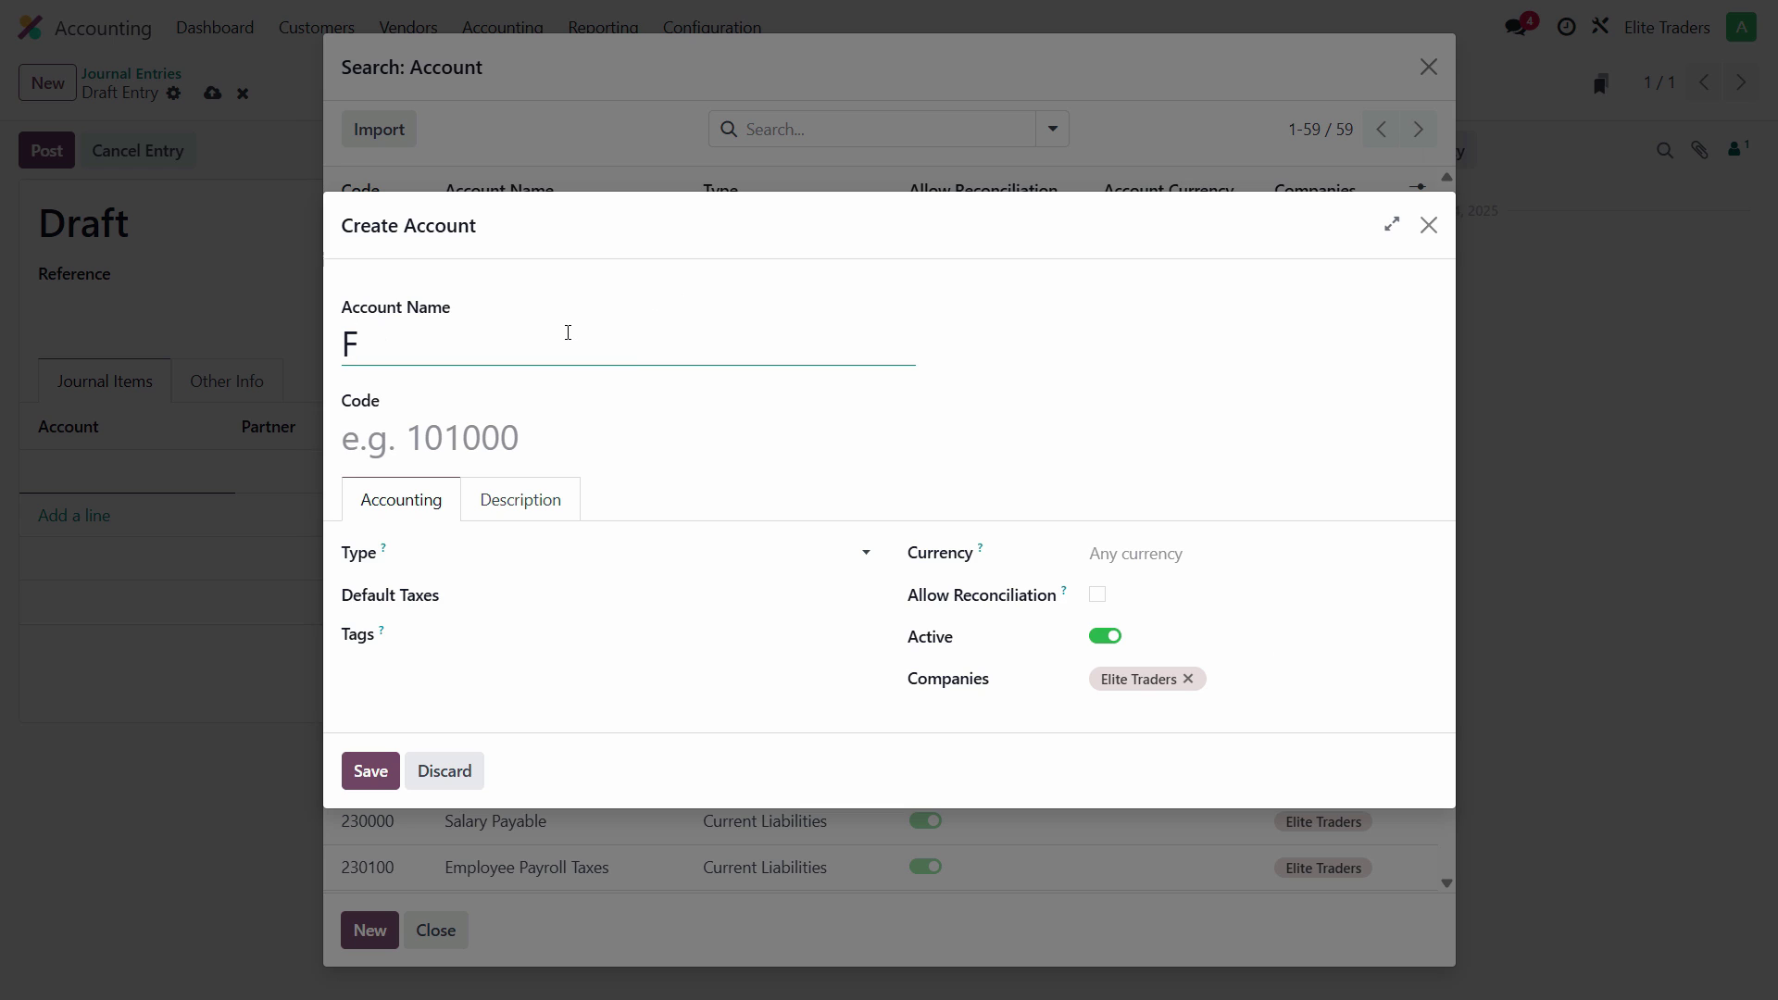
type("urniture")
key("Tab")
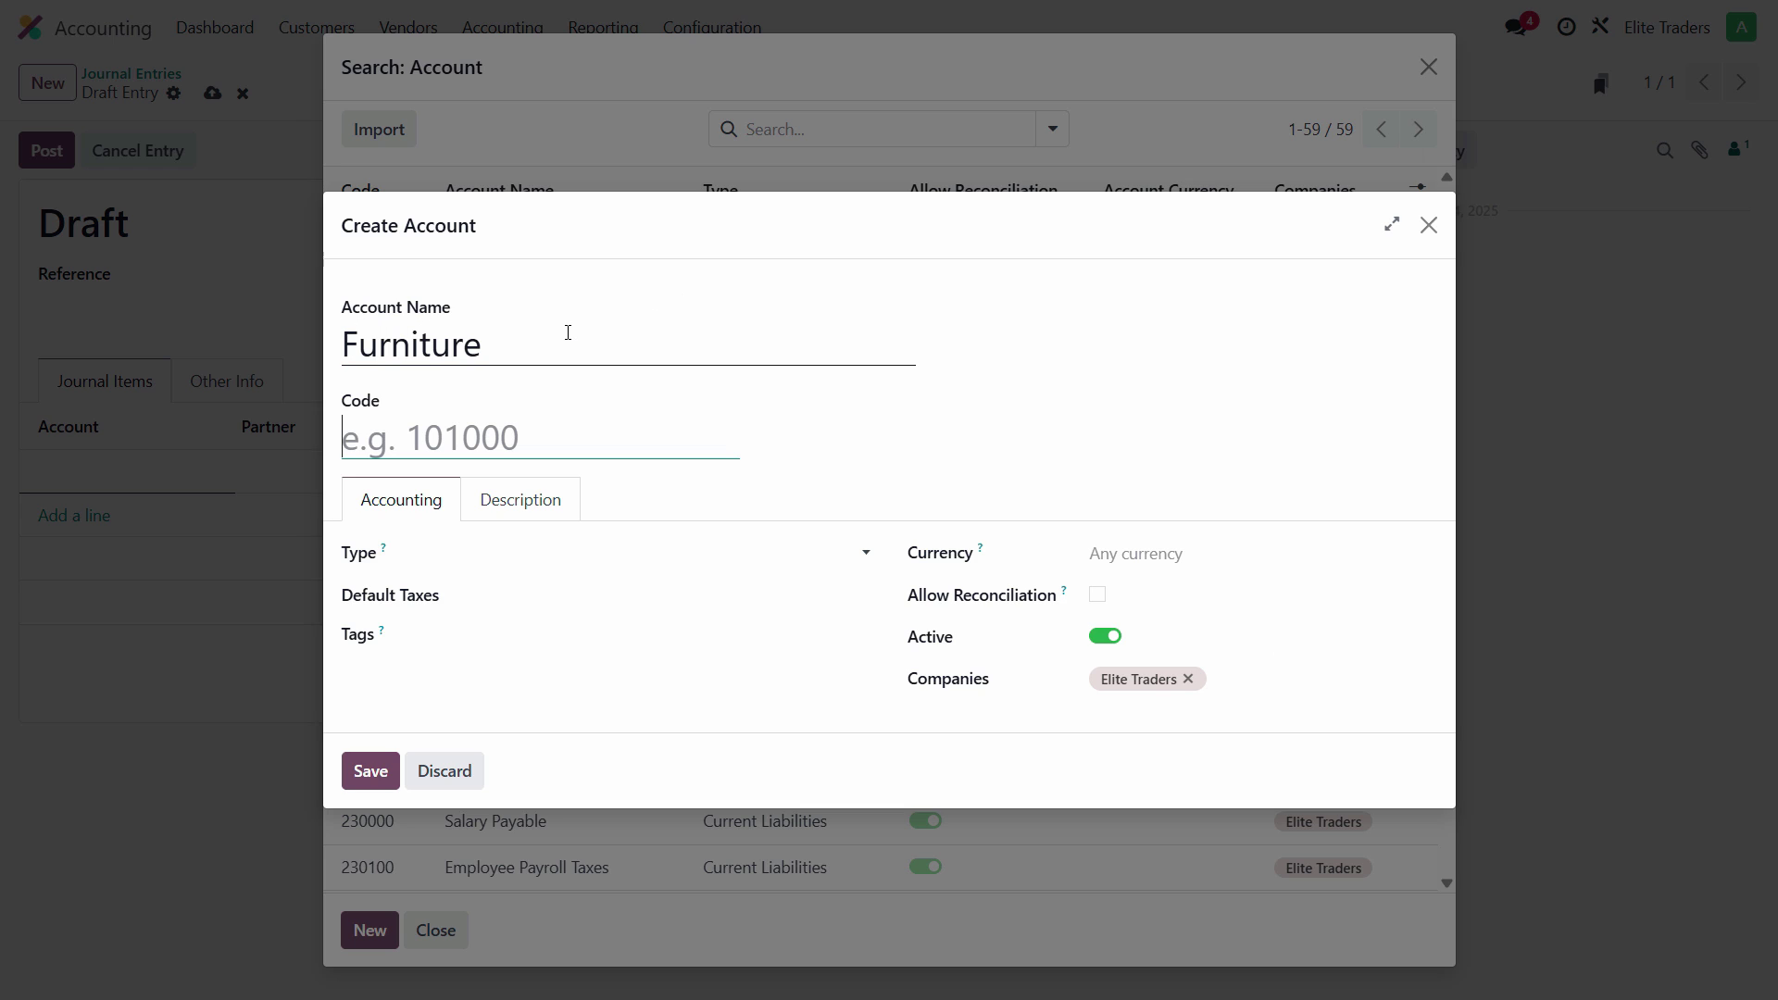
type("1810")
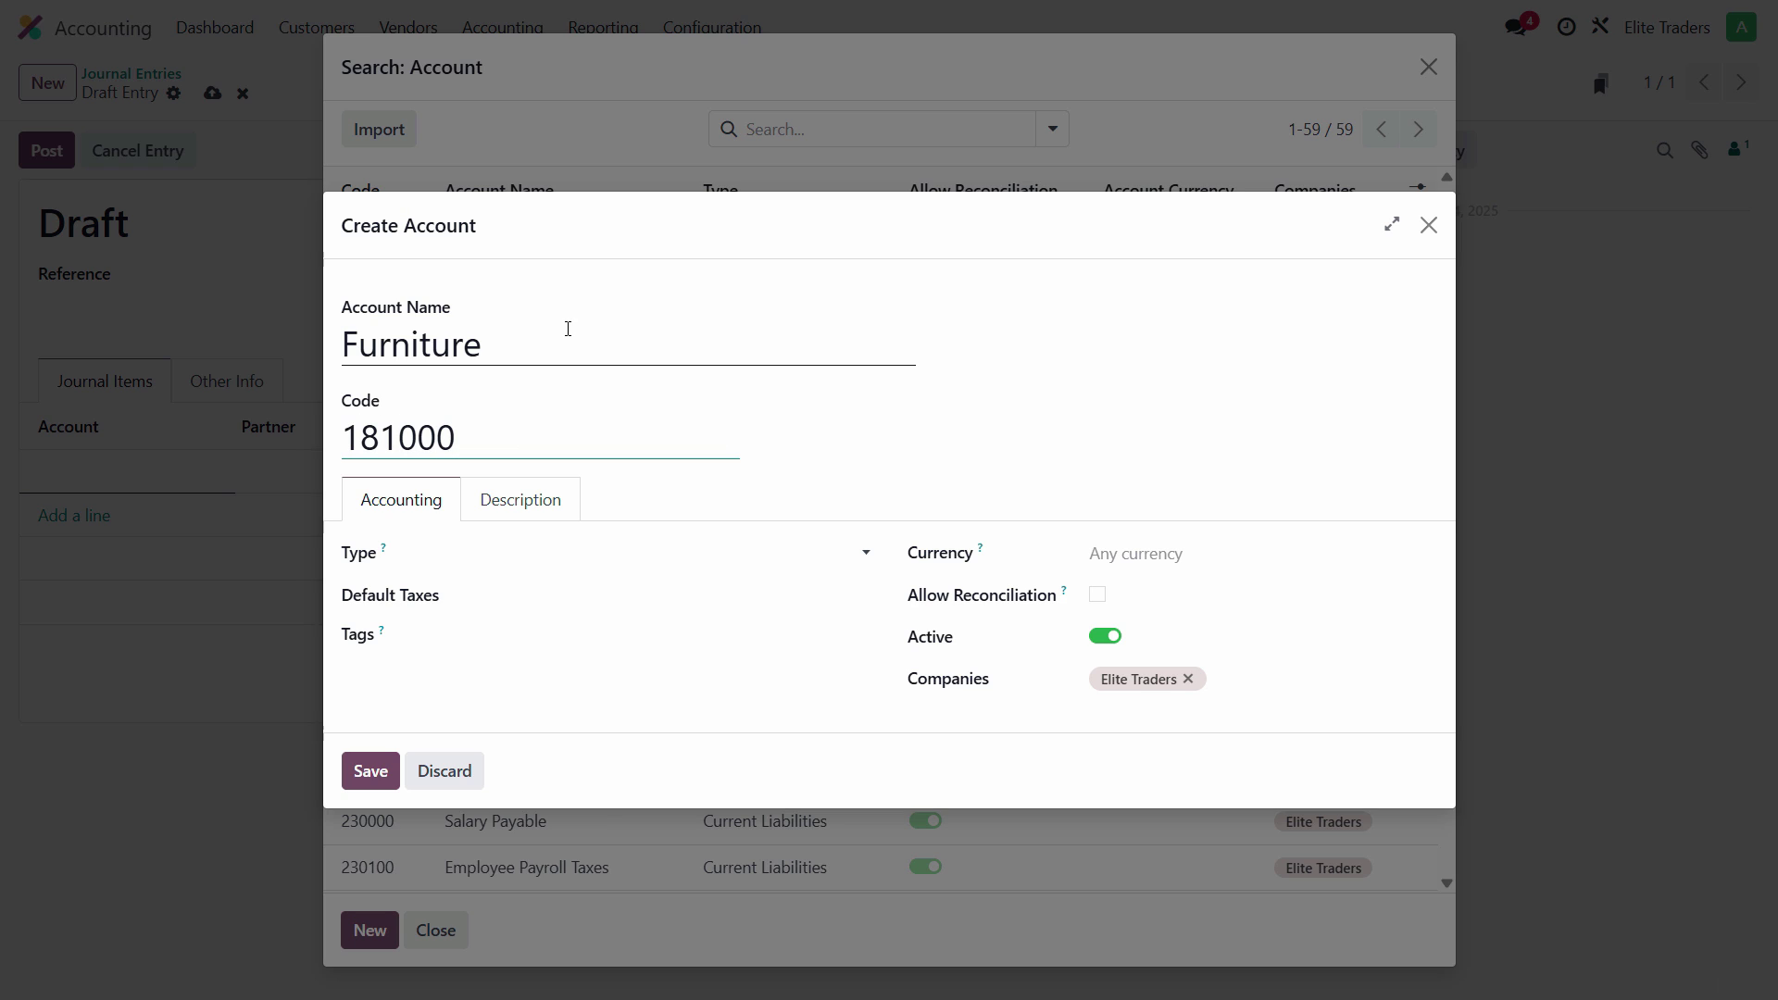
type("00")
left_click(481, 567)
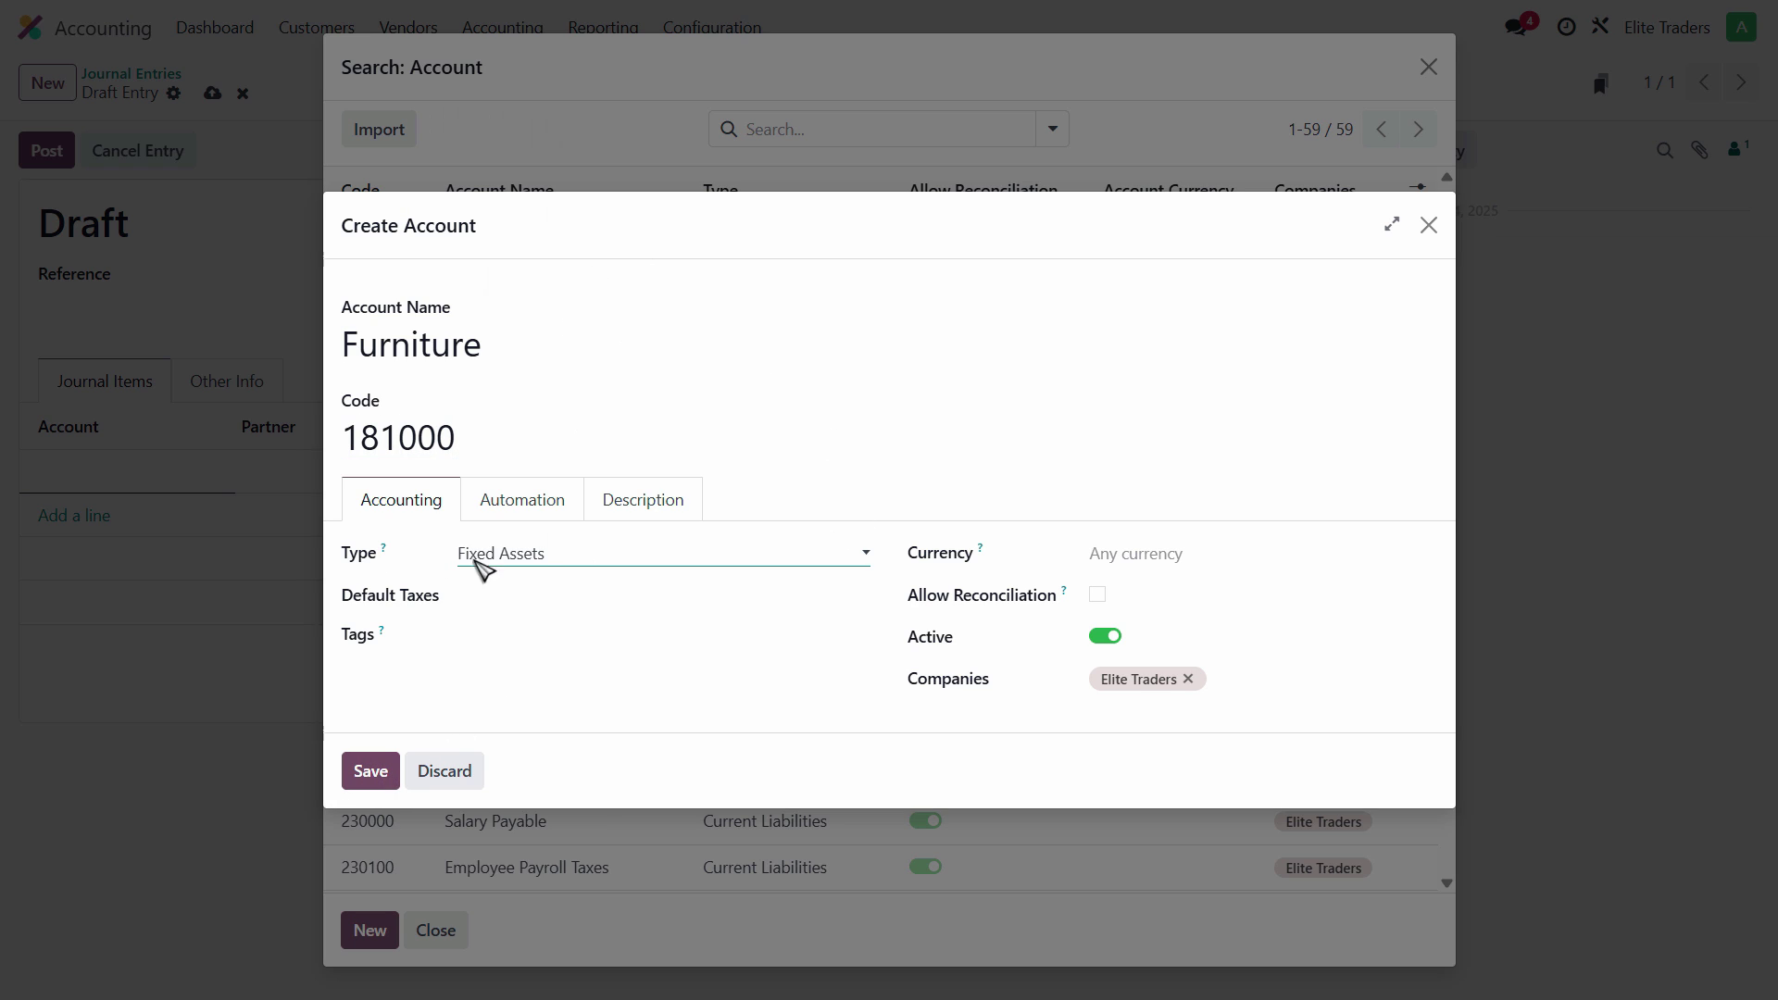
left_click(481, 556)
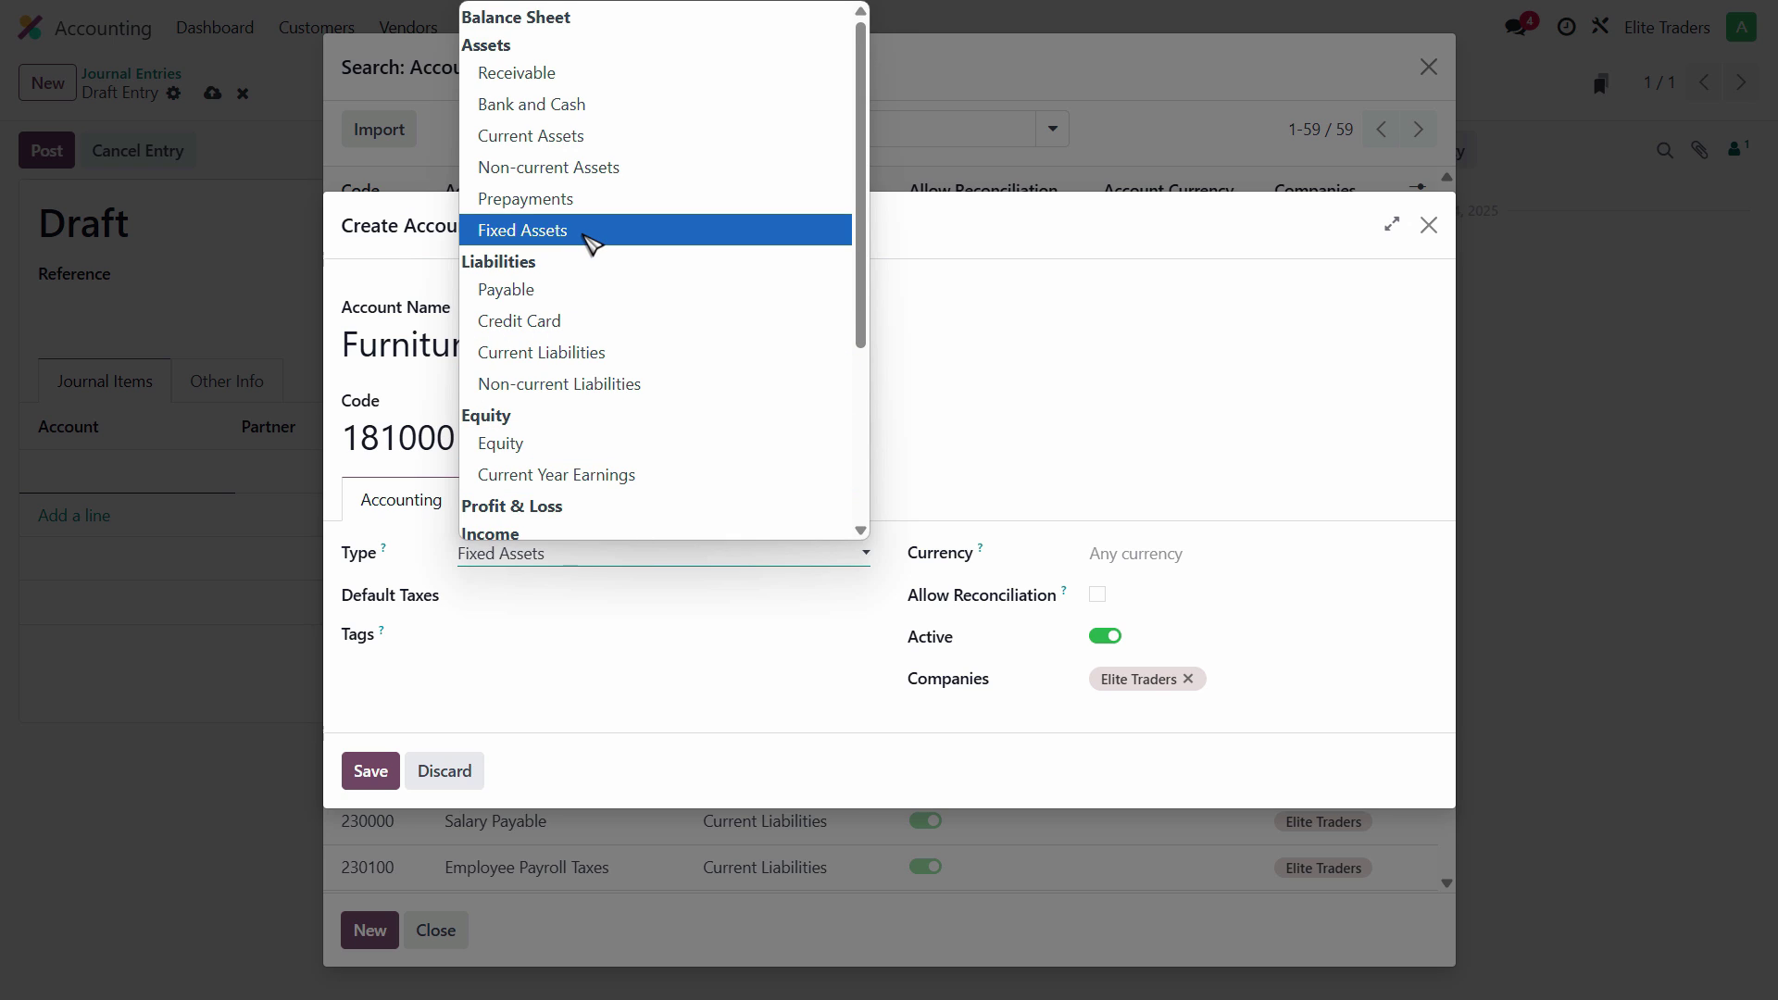
left_click(590, 239)
left_click(371, 770)
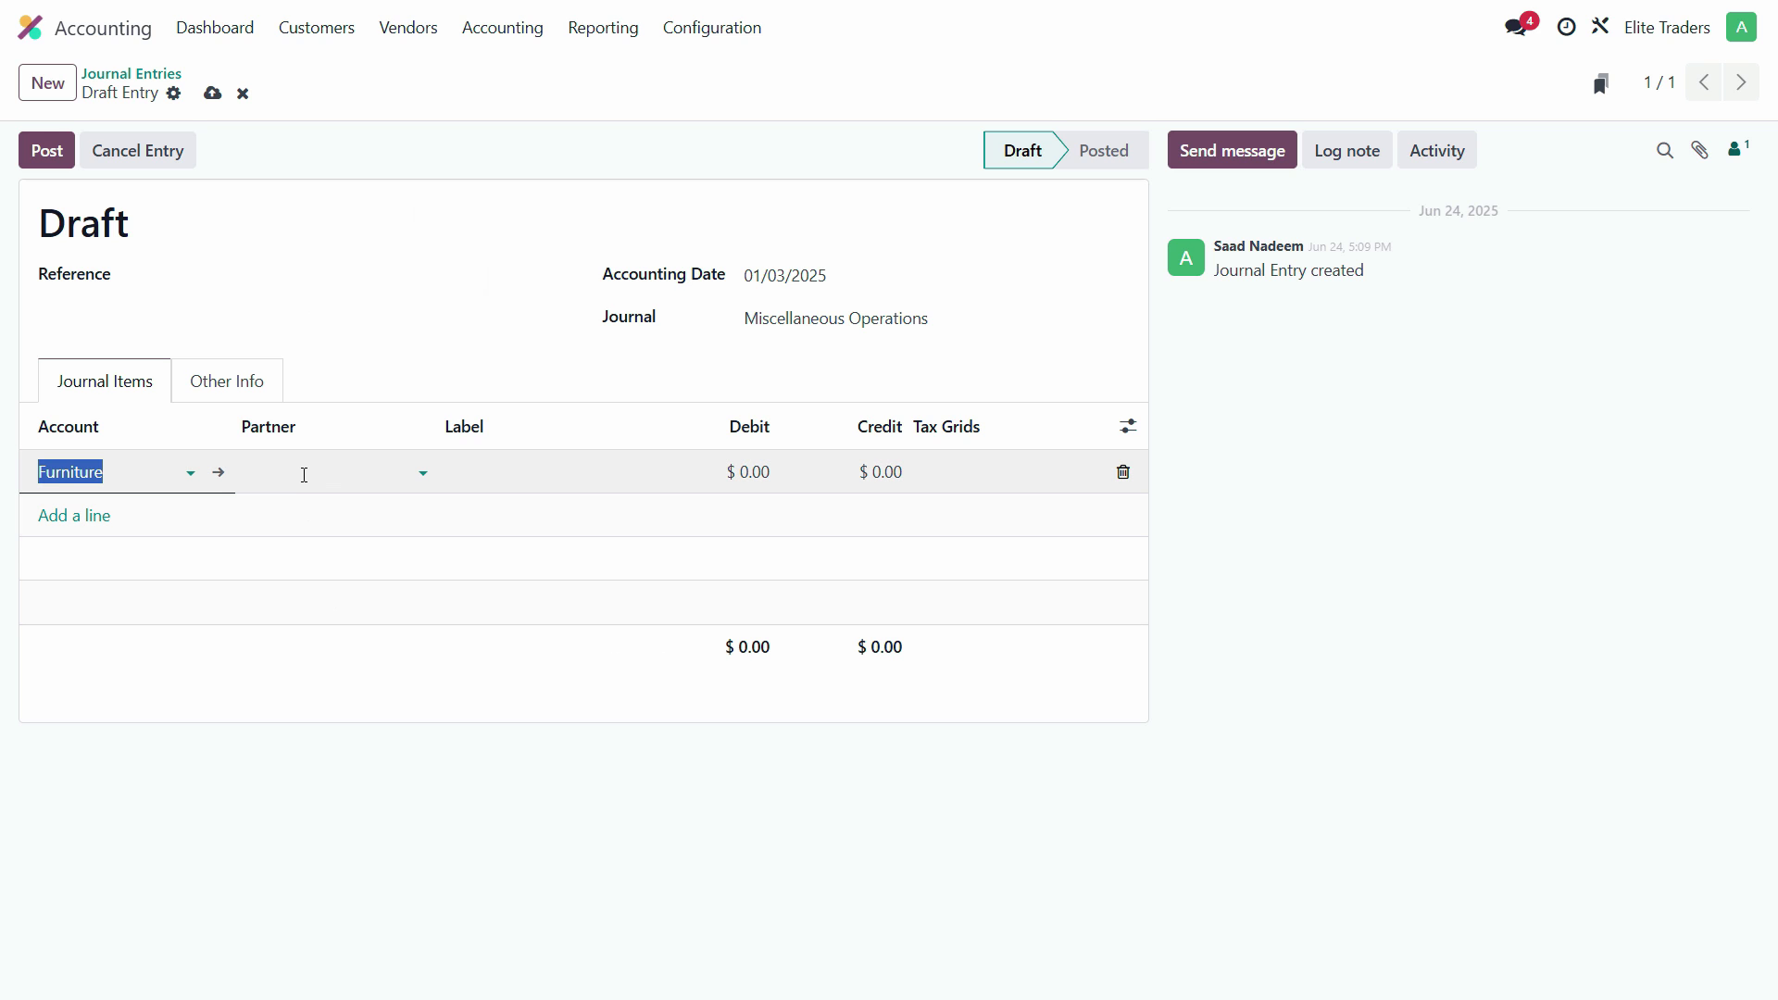
Step: Label the Furniture line 'Purchased Furniture by giving cash', copied from the PDF
left_click(306, 473)
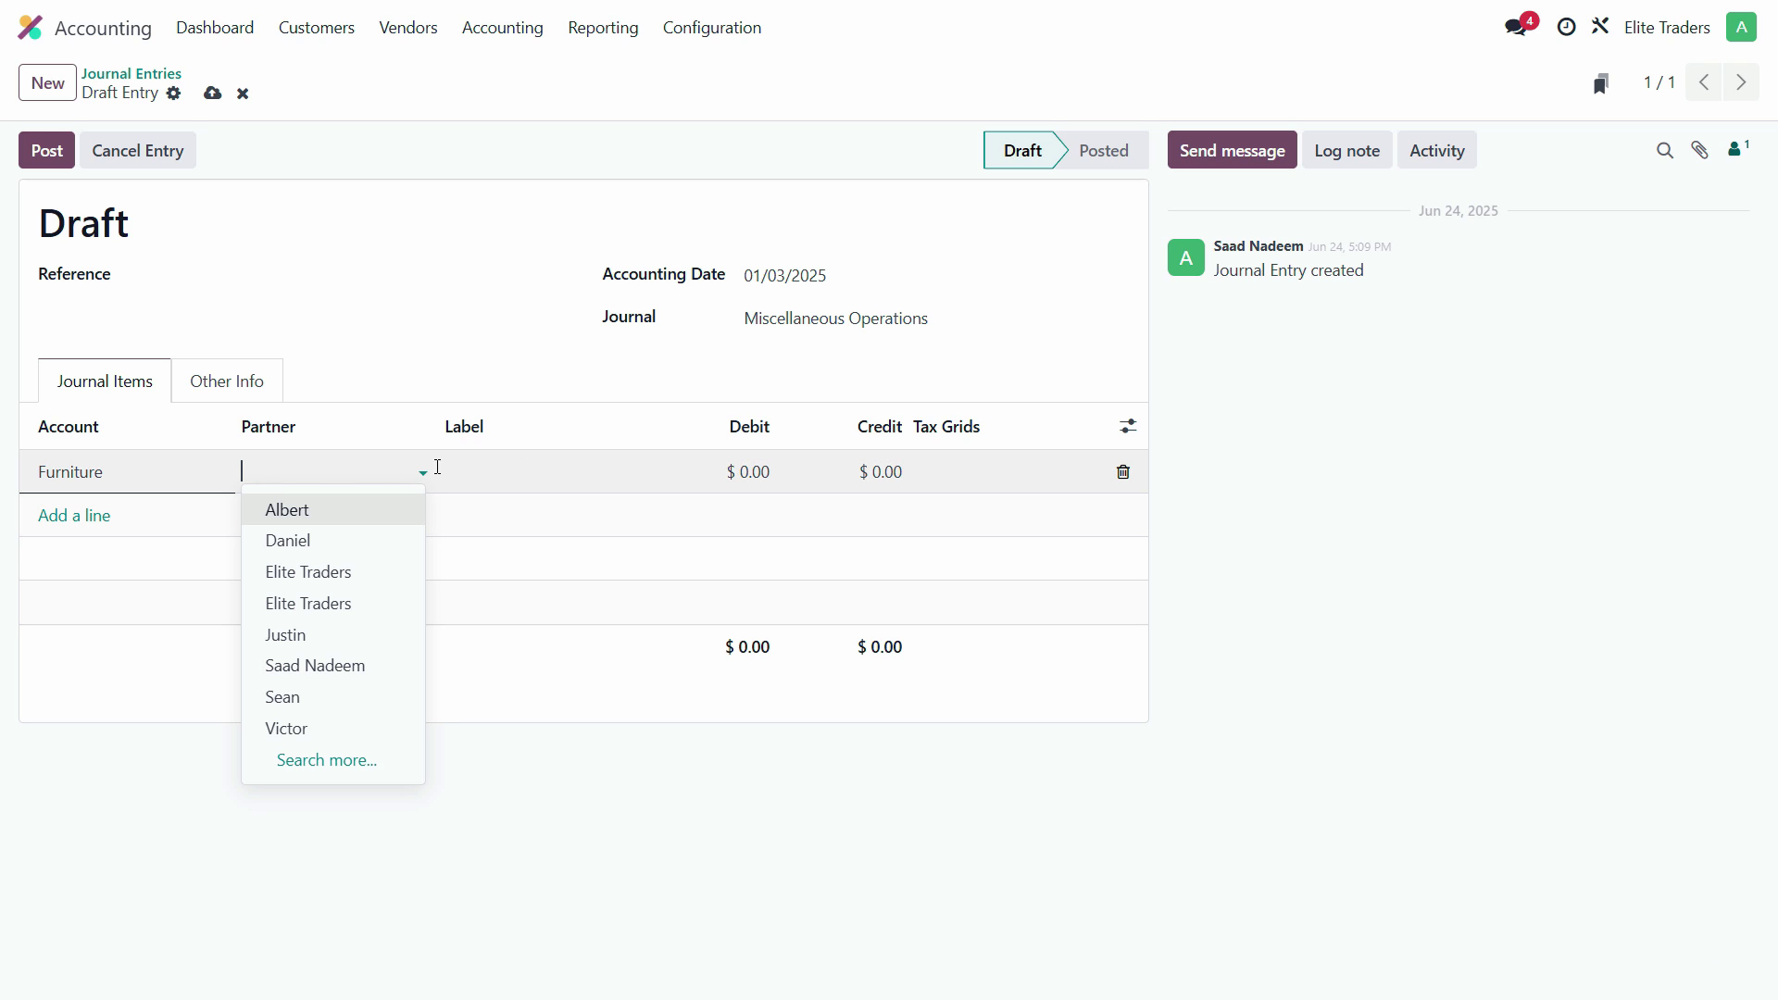
left_click(510, 471)
key("alt+Tab")
left_click_drag(222, 190, 635, 191)
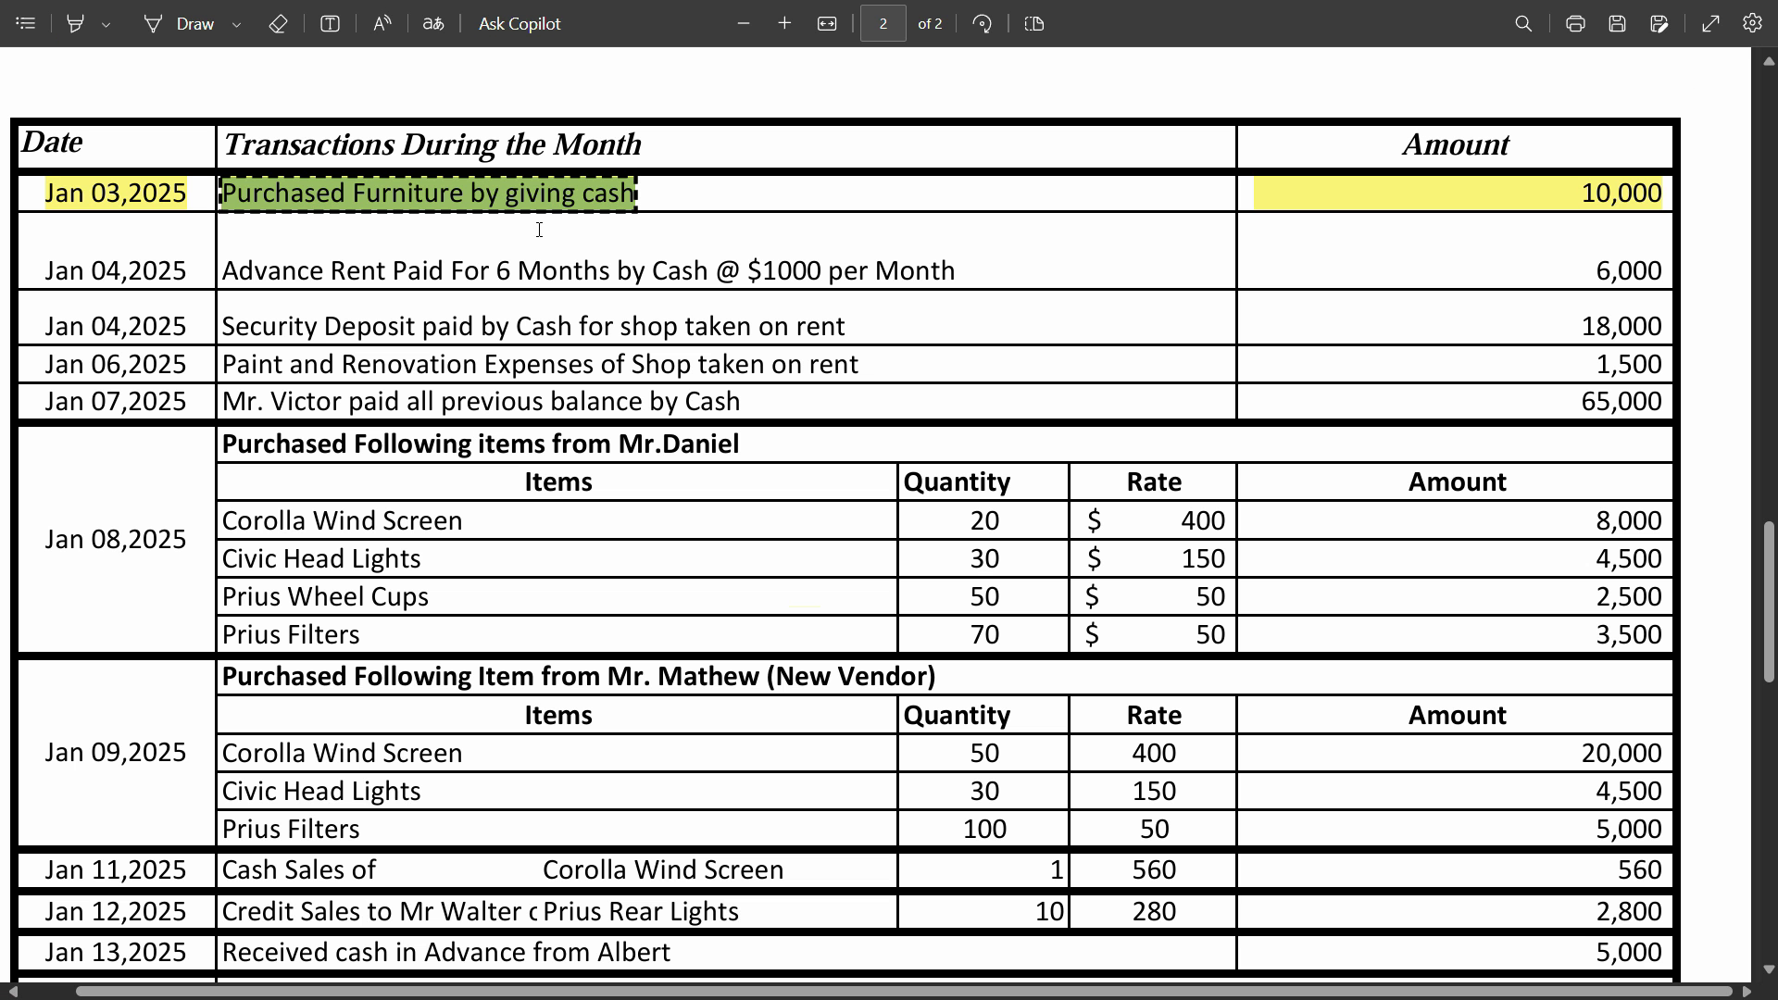
key("alt+Tab")
left_click(500, 474)
type("Purchased Furniture by giving cash")
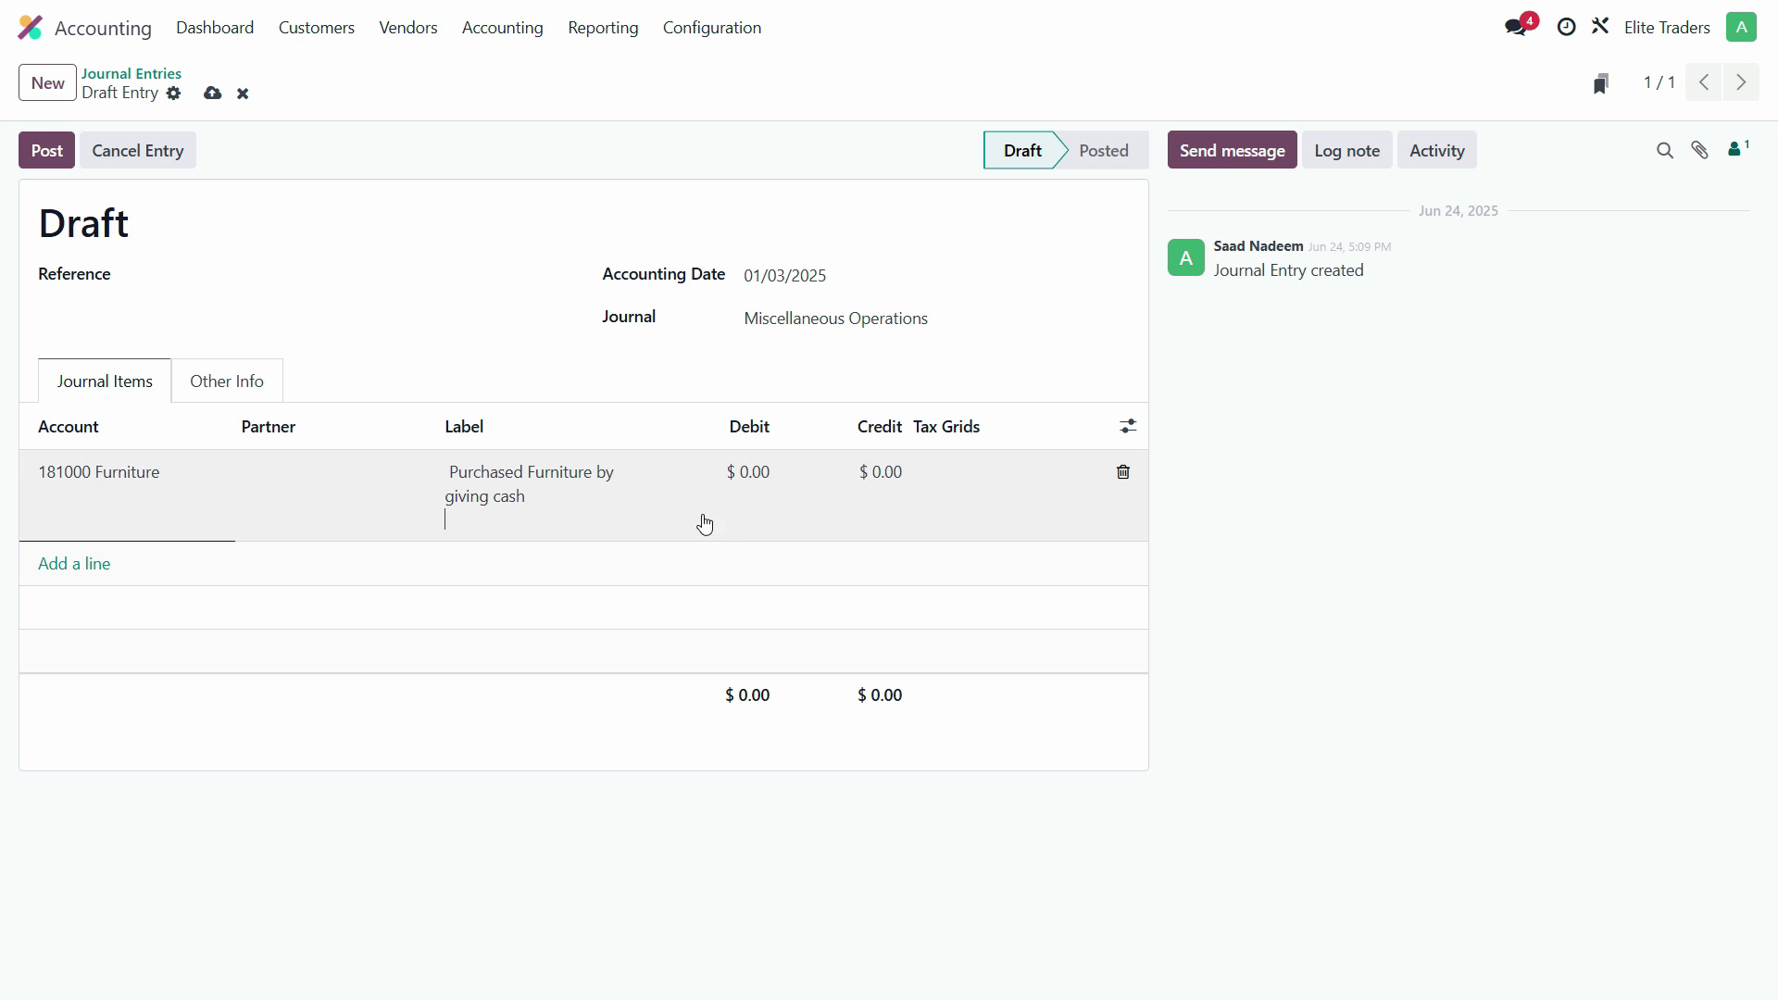
key("BackSpace")
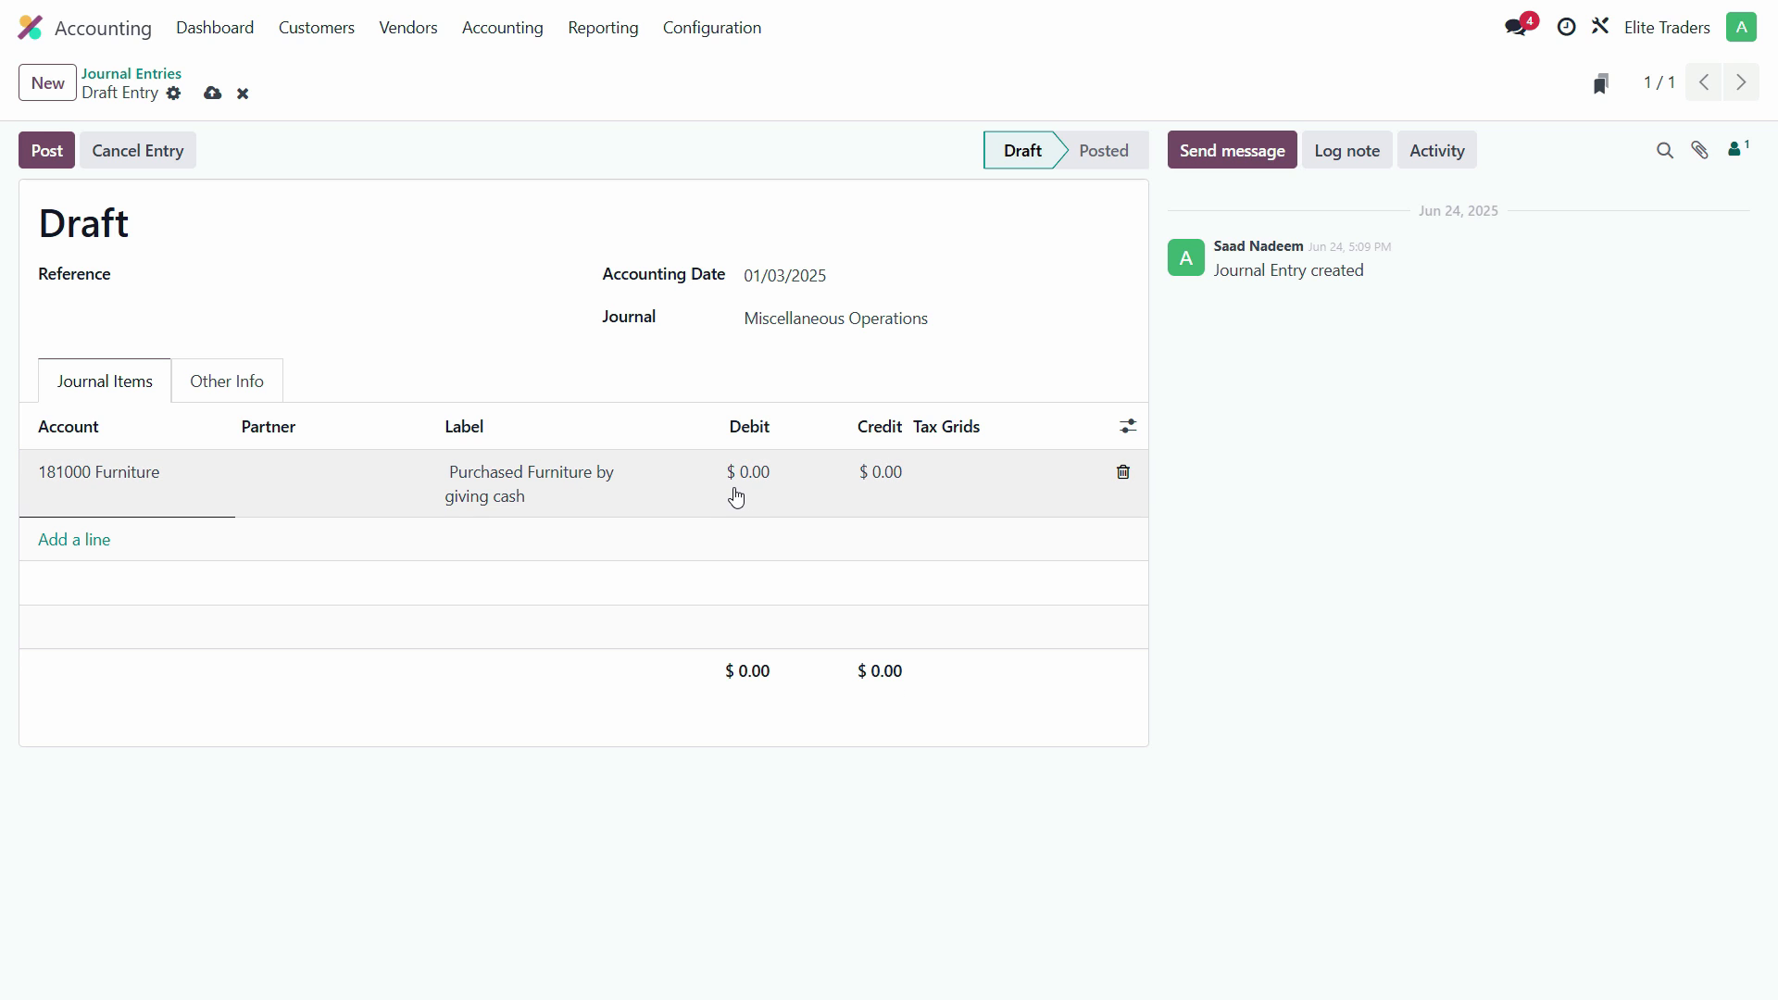
Step: Enter a 10,000 debit on the Furniture line
left_click(737, 499)
key("alt+Tab")
key("alt+Tab")
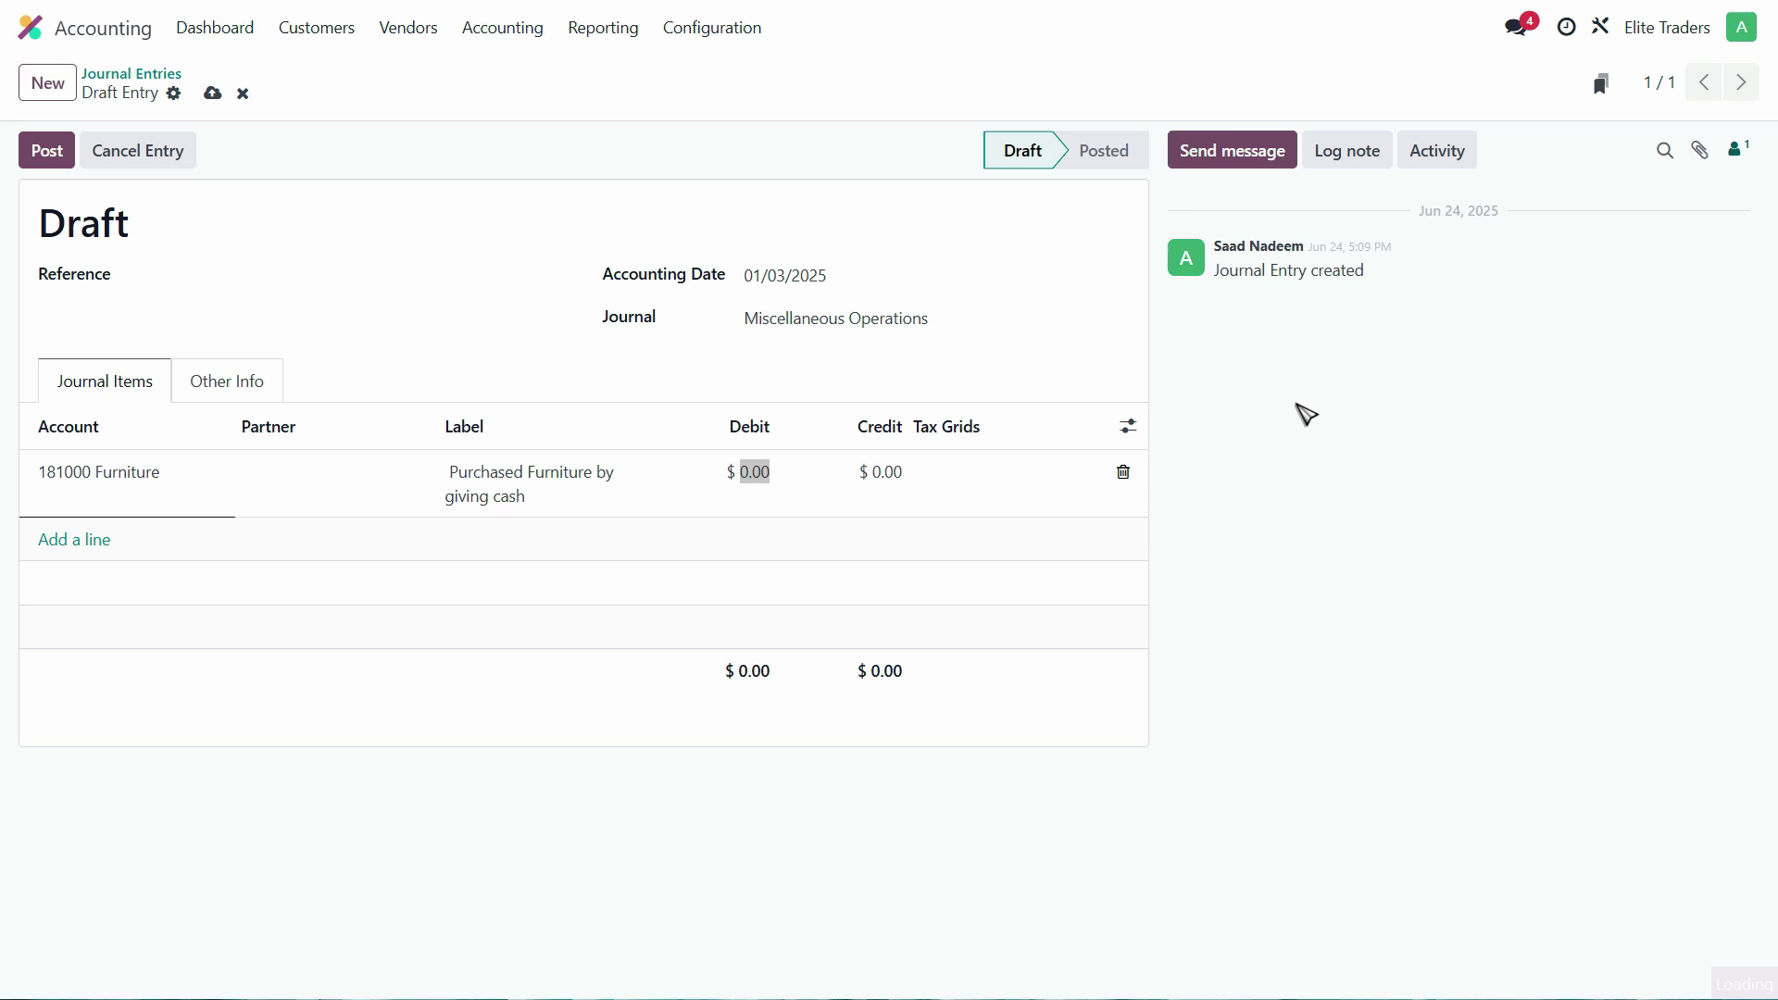
left_click(807, 497)
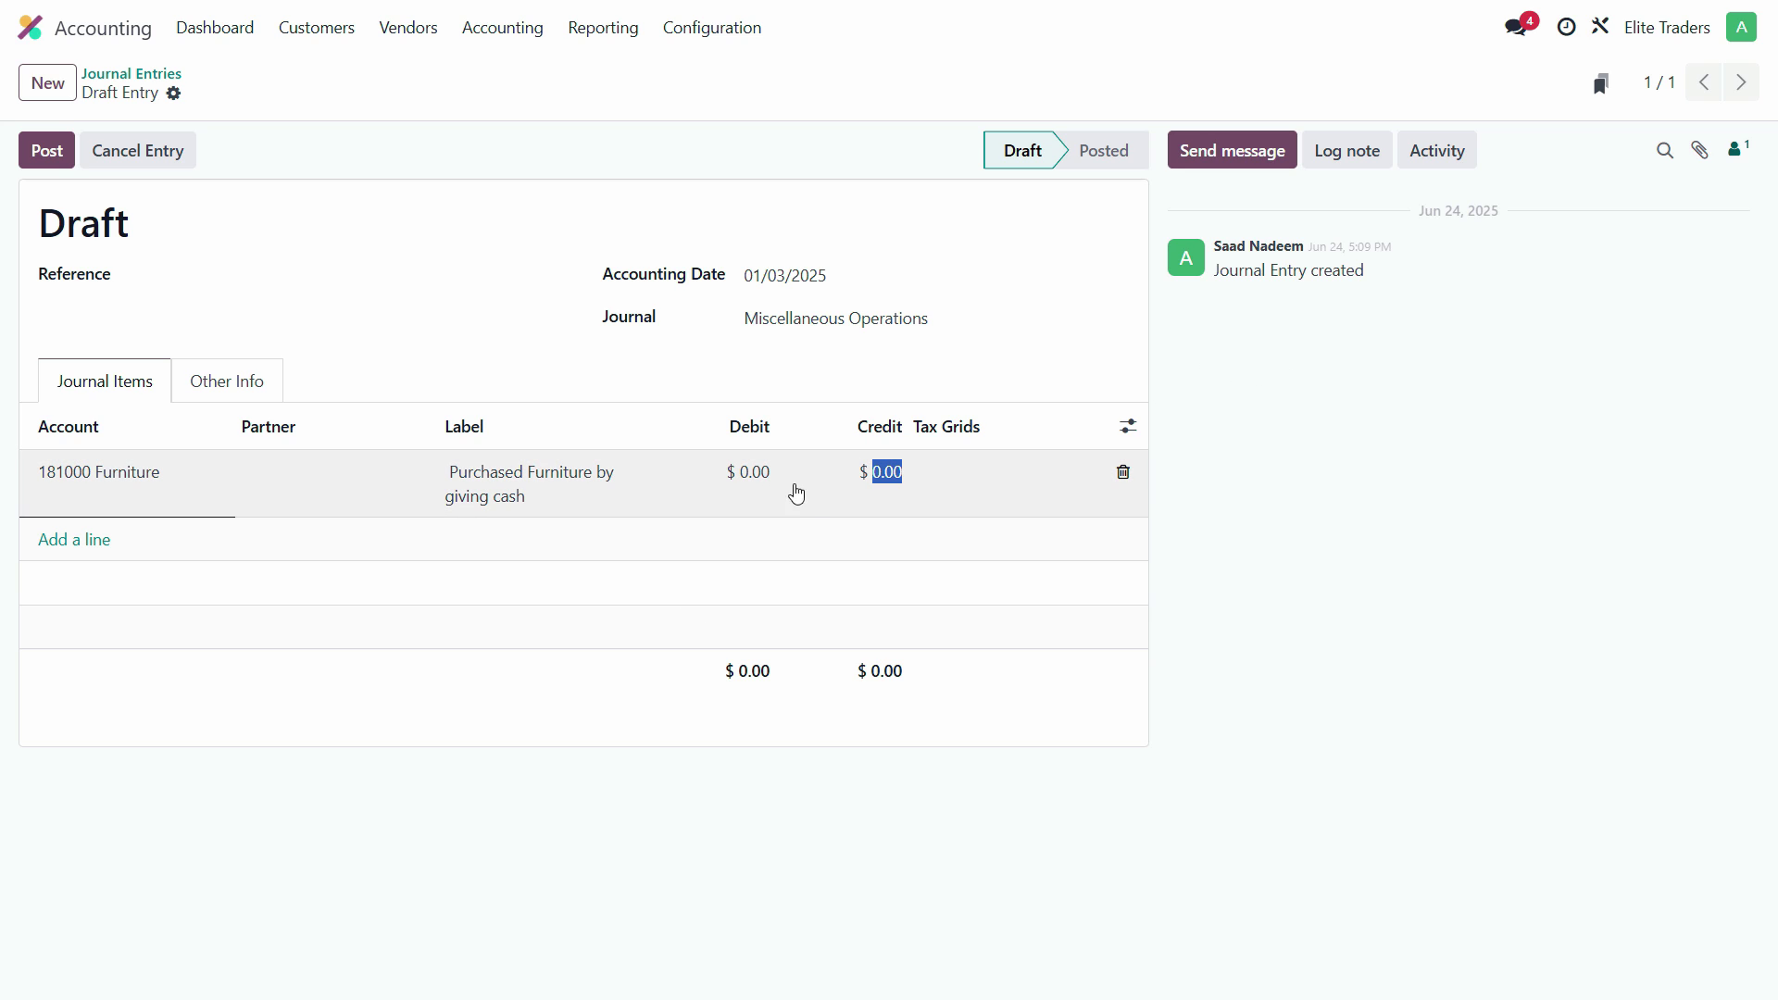
left_click(783, 493)
type("10,00")
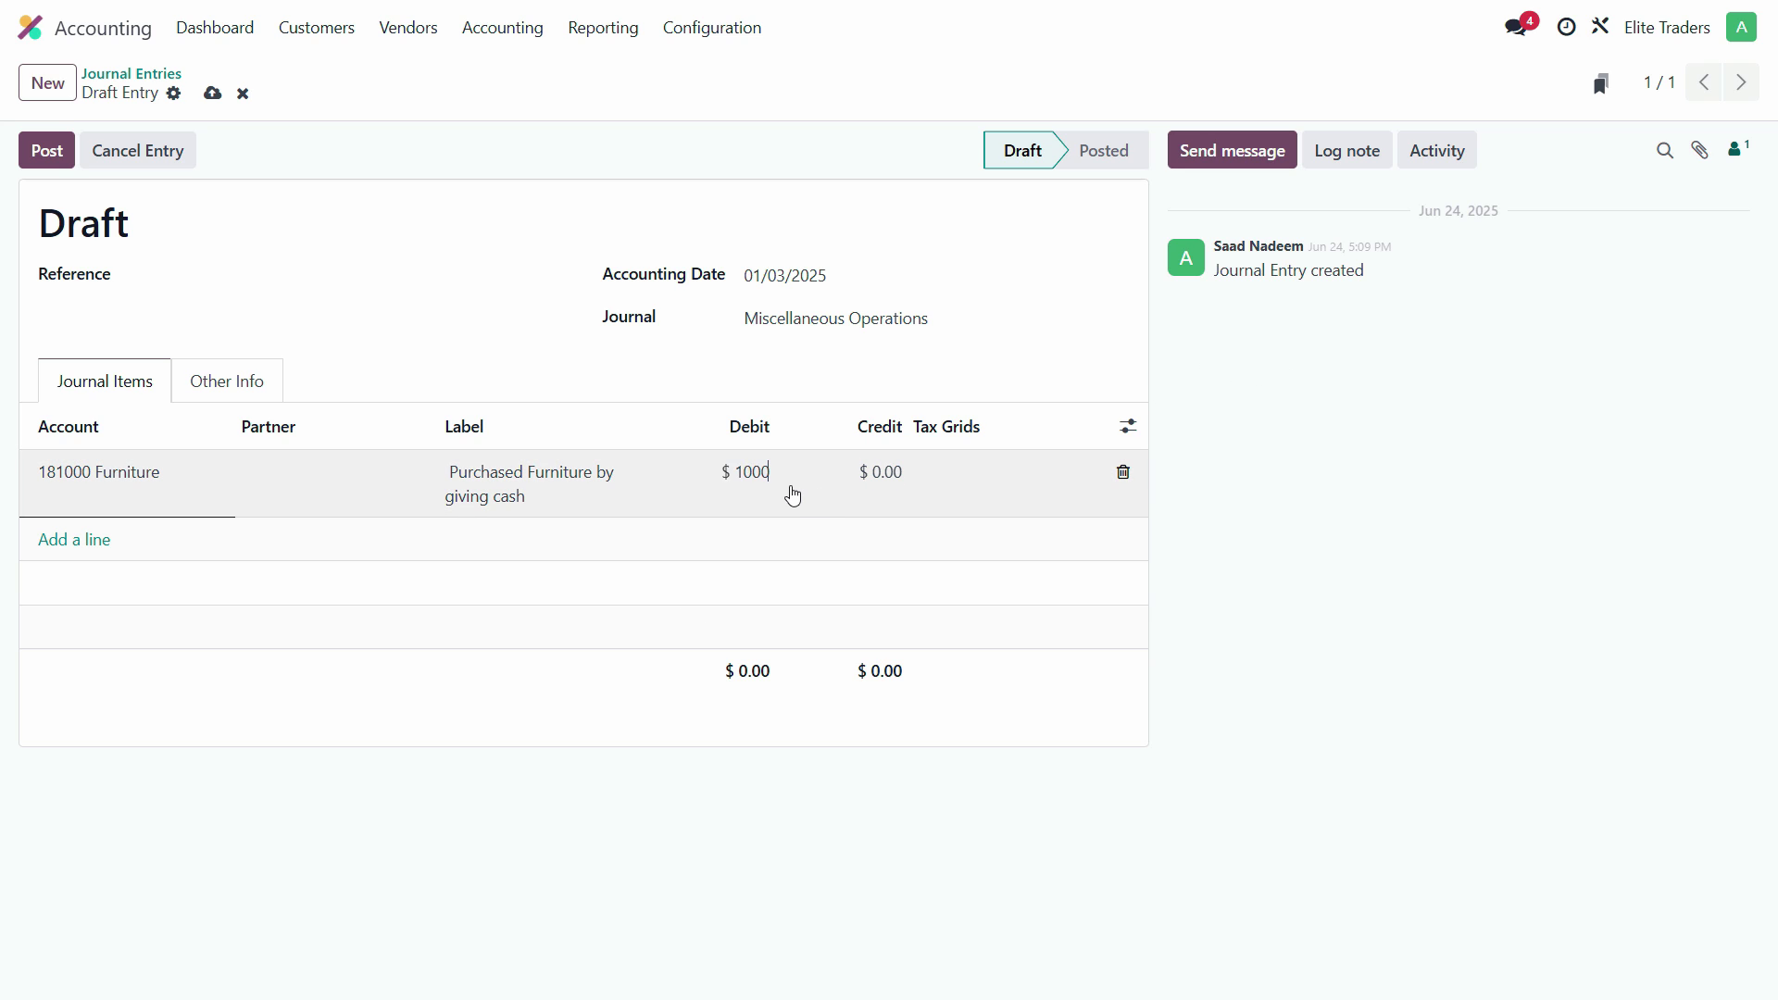
type("0")
key("Tab")
left_click(568, 568)
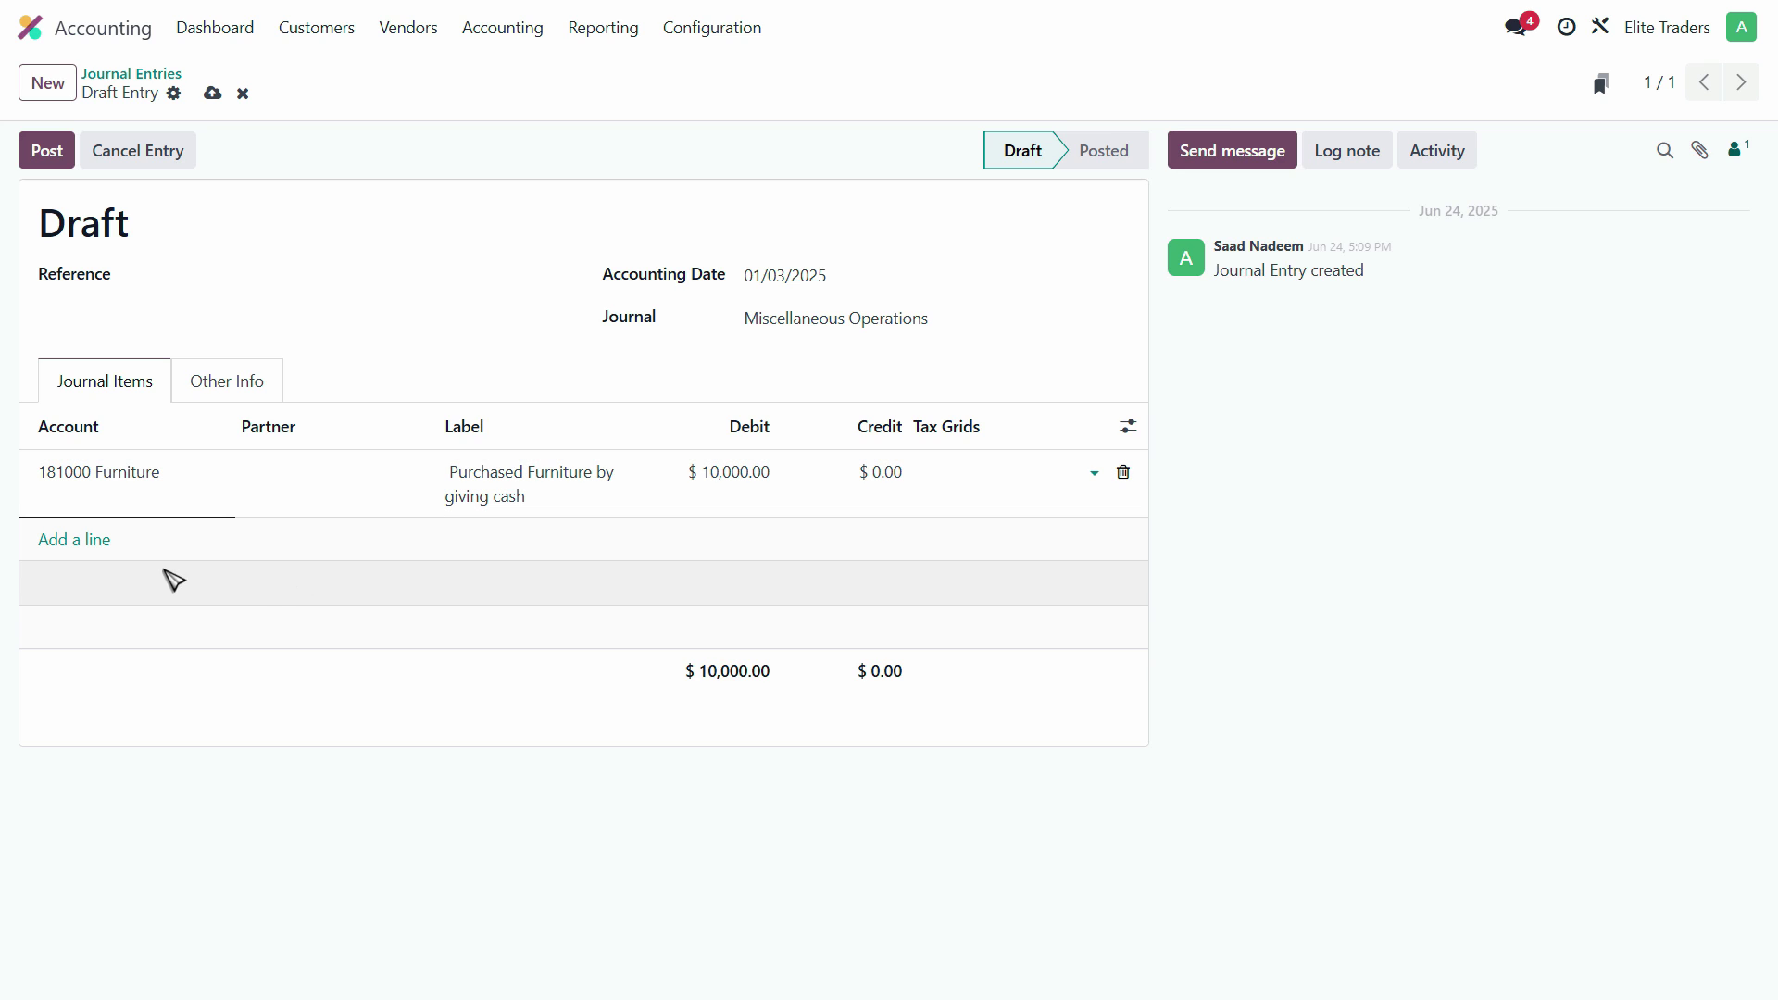
Step: Add a 101500 Cash in Hand line labelled 'Purchased Furniture by giving cash'
left_click(54, 539)
left_click(115, 547)
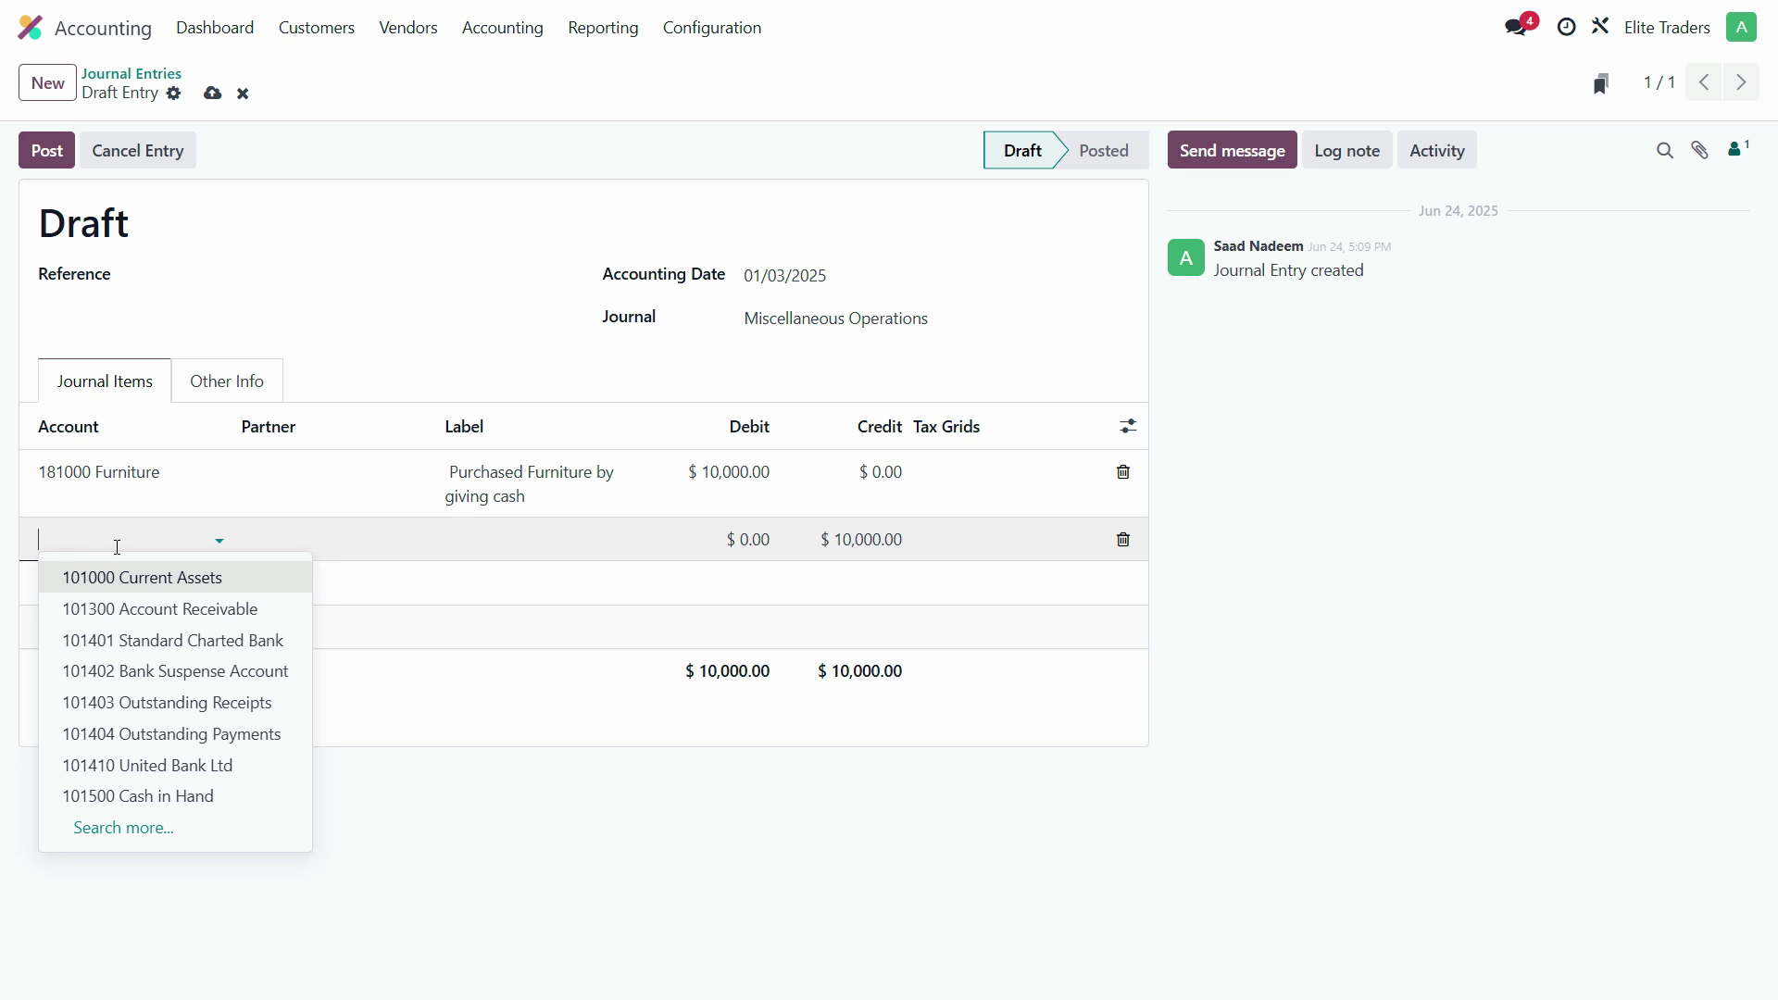
type("cas")
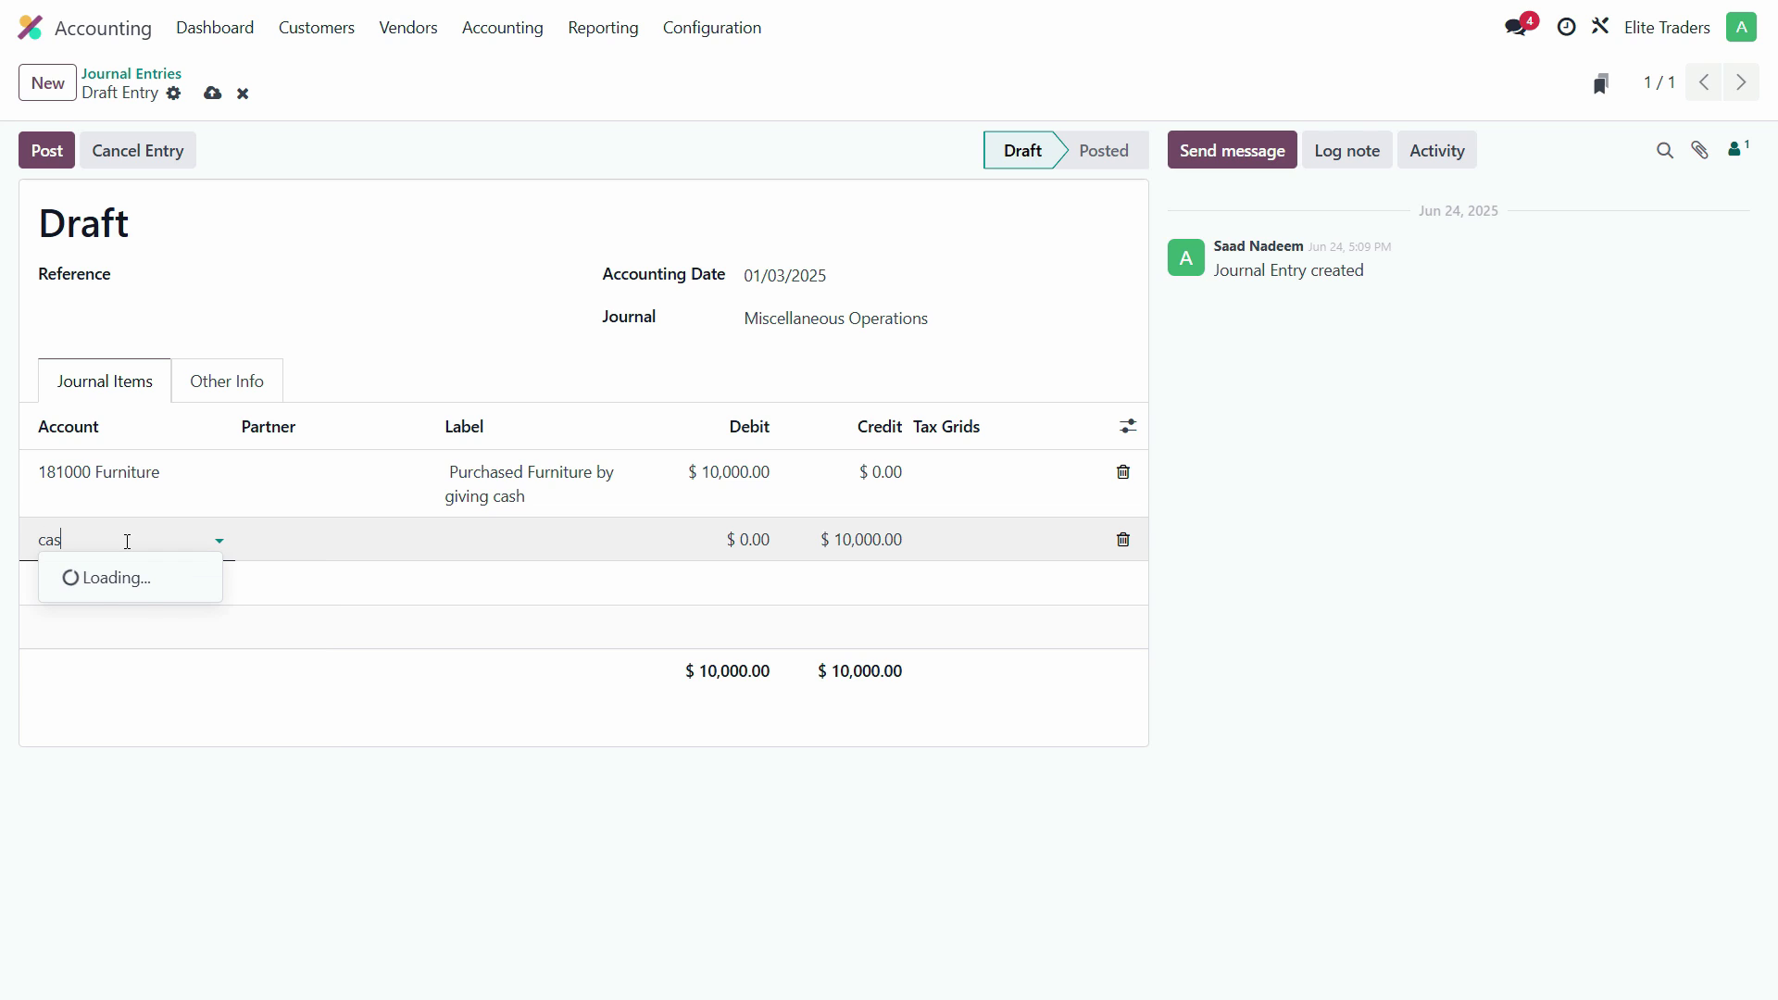
left_click(143, 577)
left_click(534, 548)
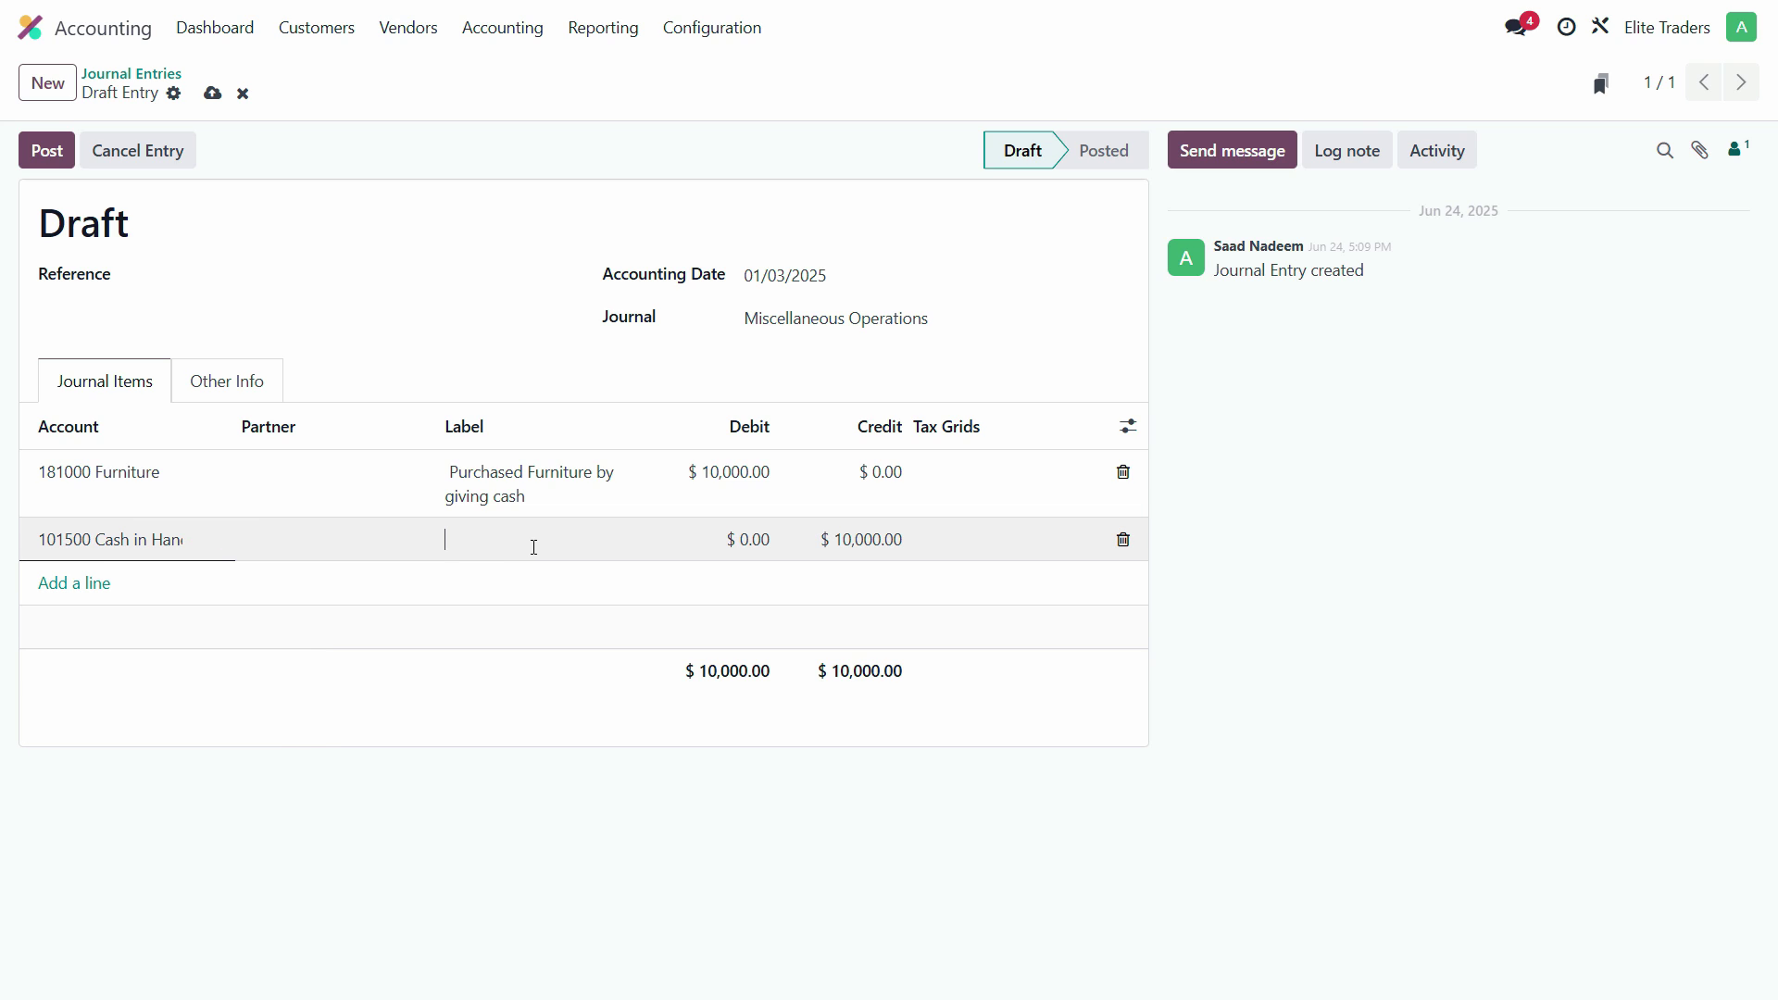
type("Purchased Furniture by giving cash")
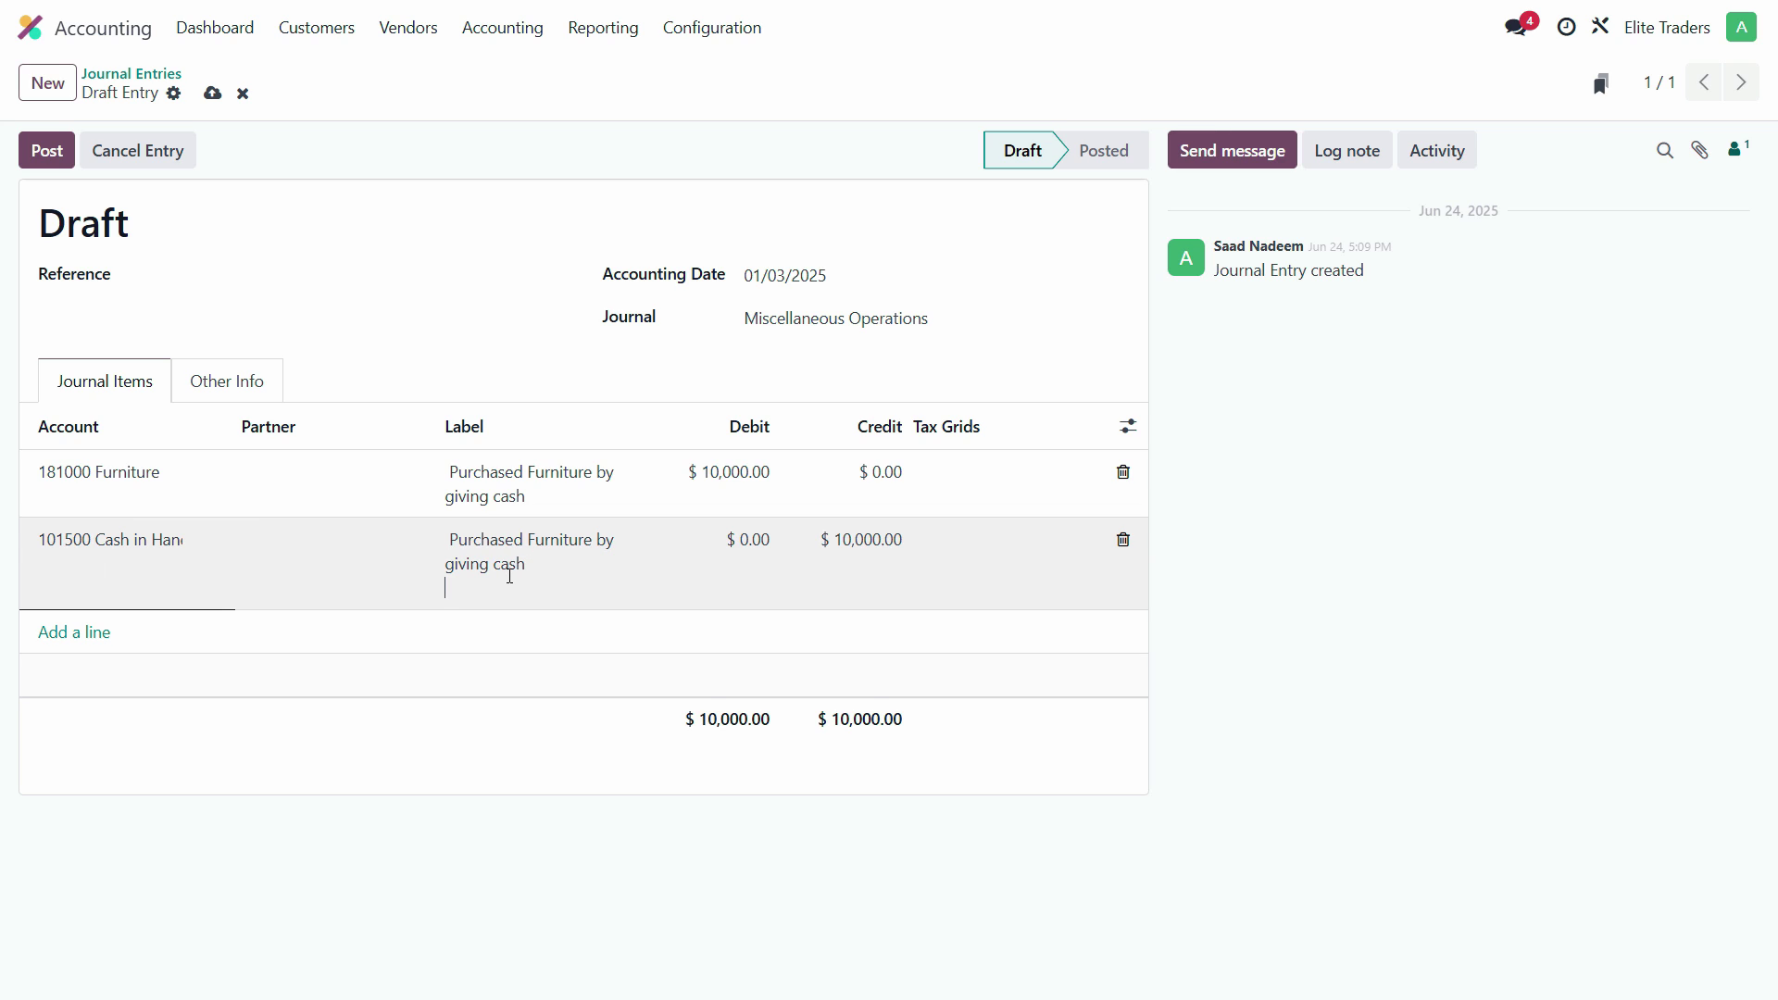
key("BackSpace")
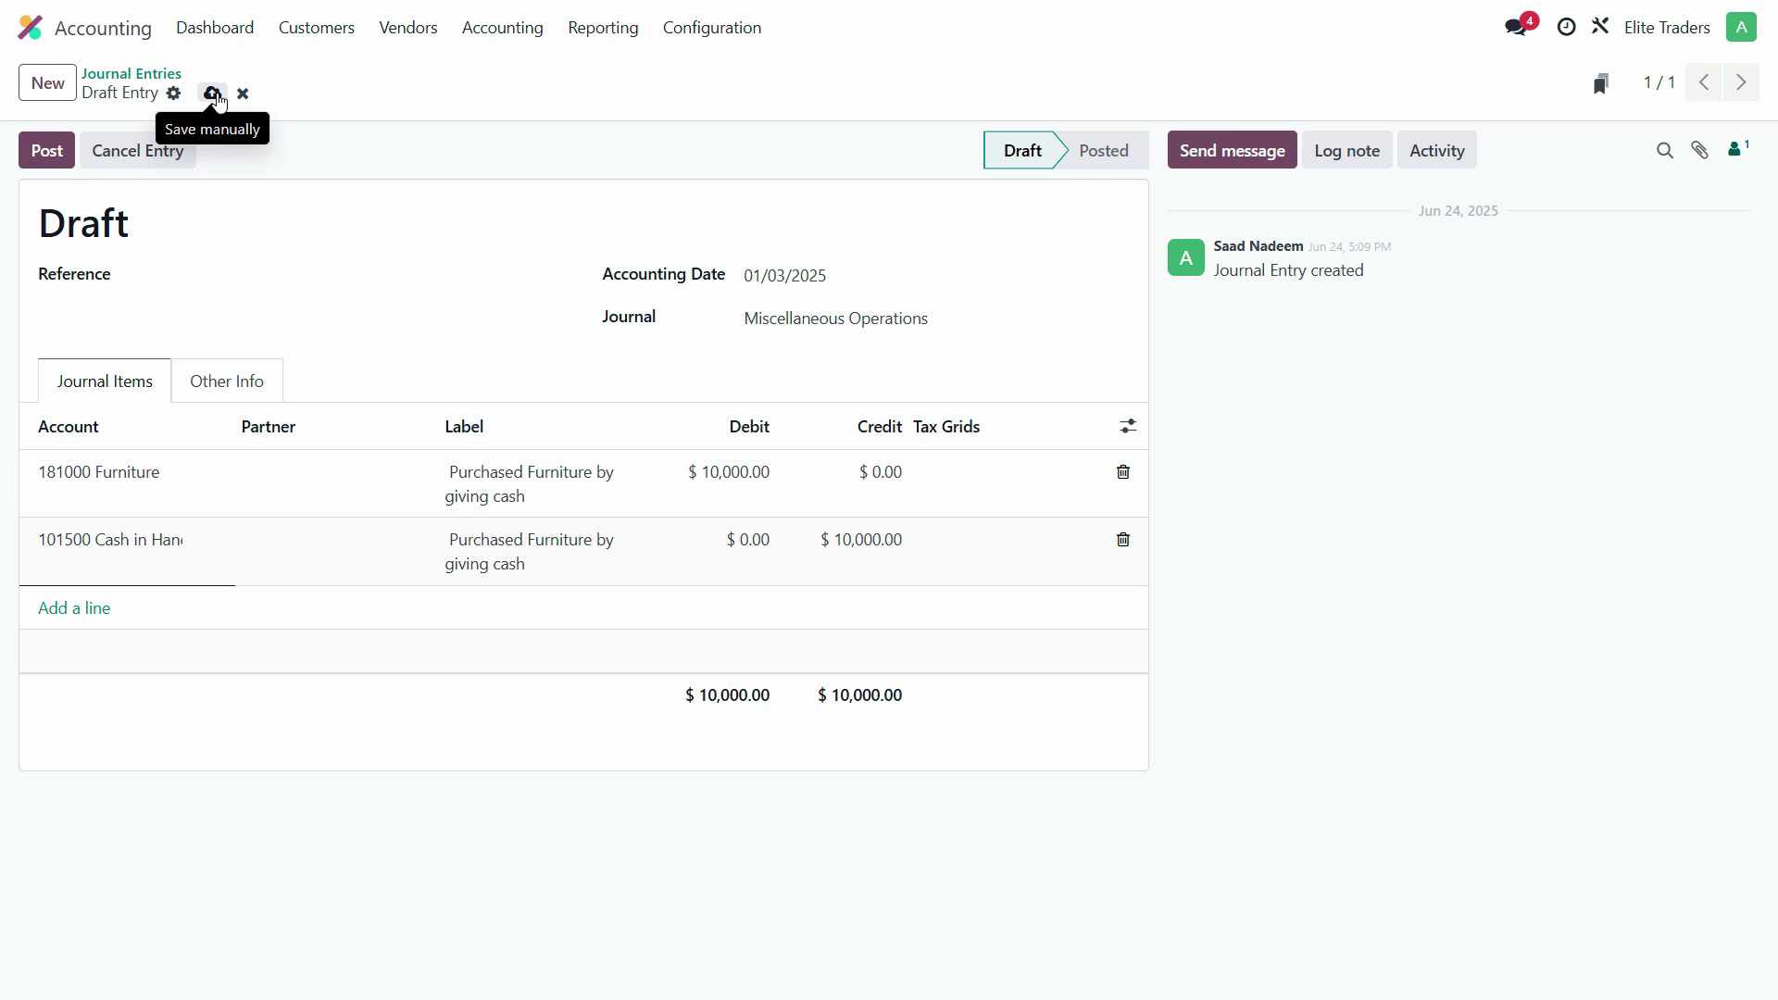
Step: Save the journal entry, then open 181000 Furniture's details from the Chart of Accounts
left_click(213, 98)
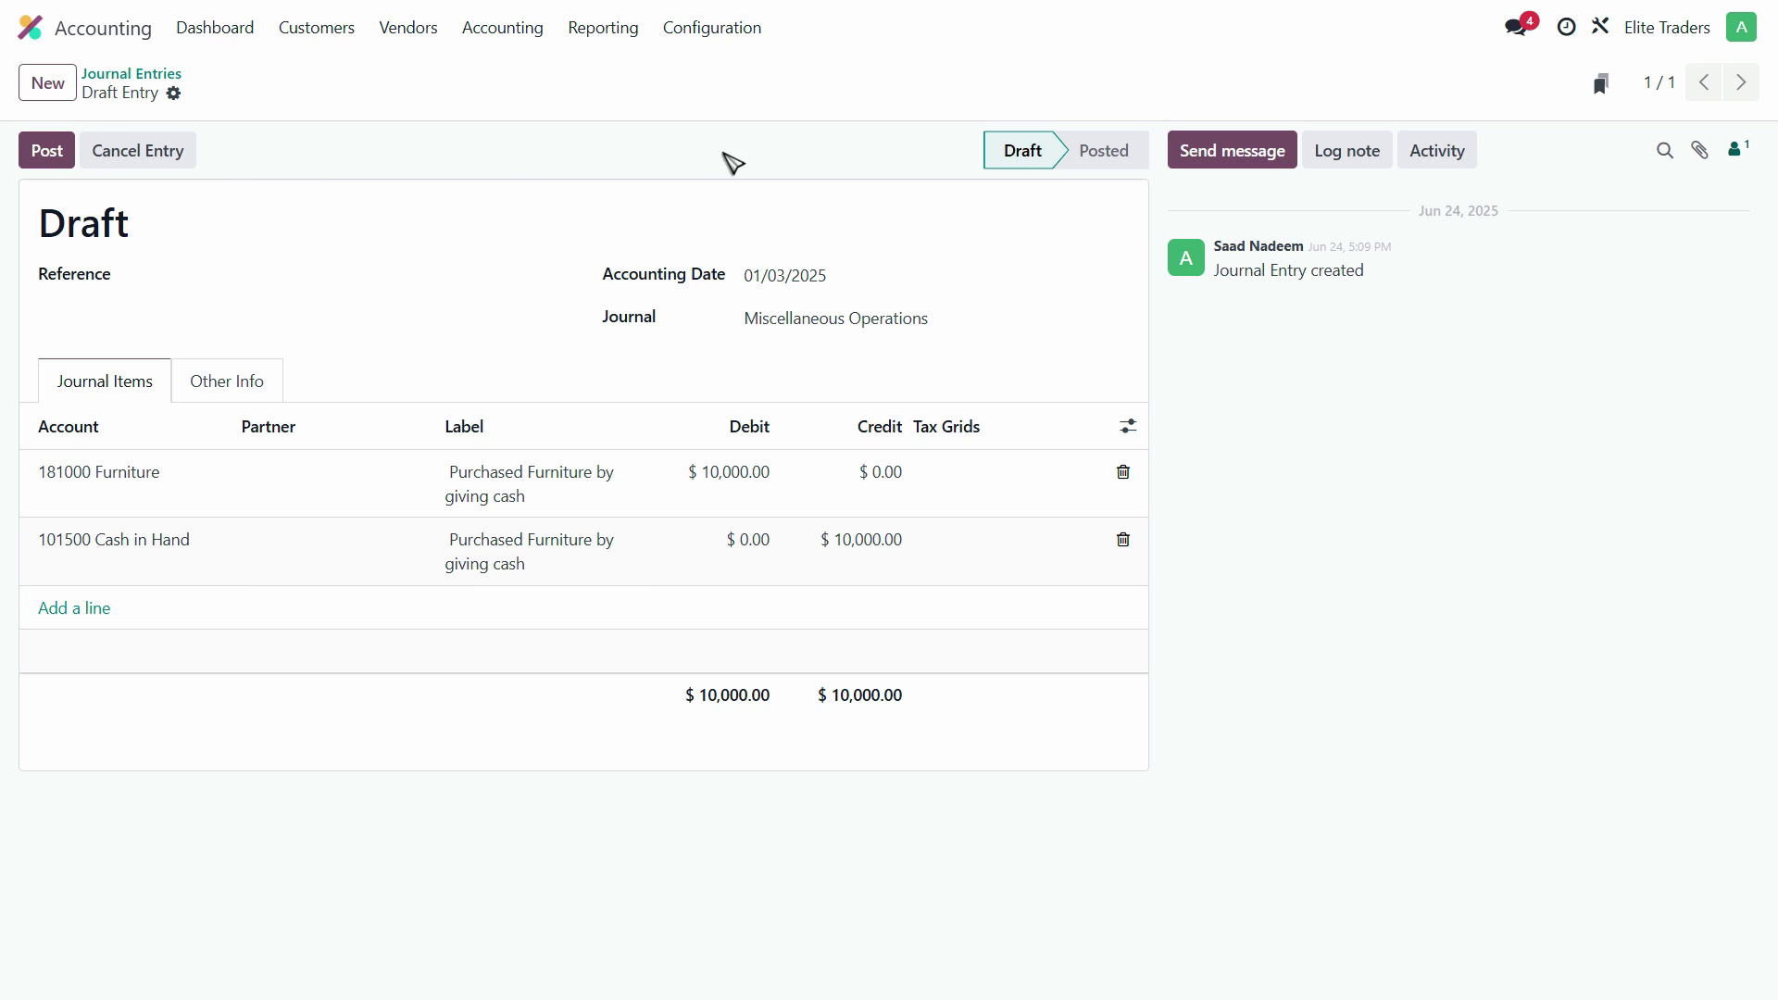
left_click(712, 32)
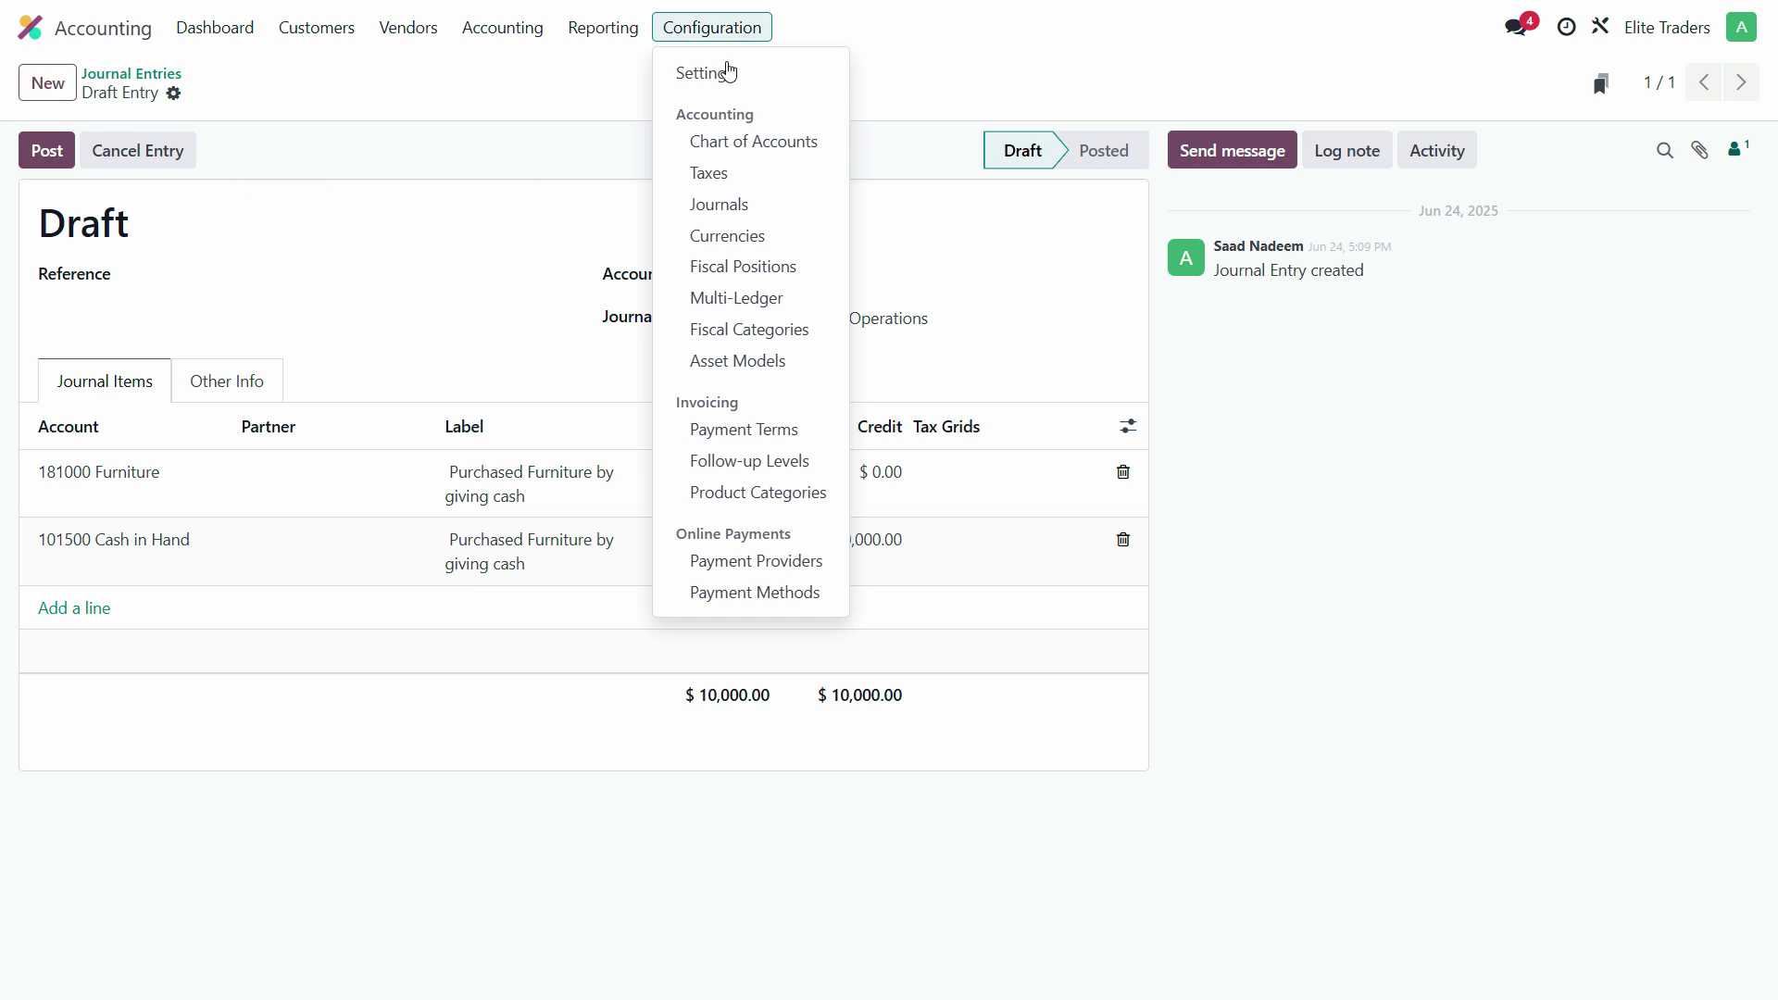
left_click(754, 140)
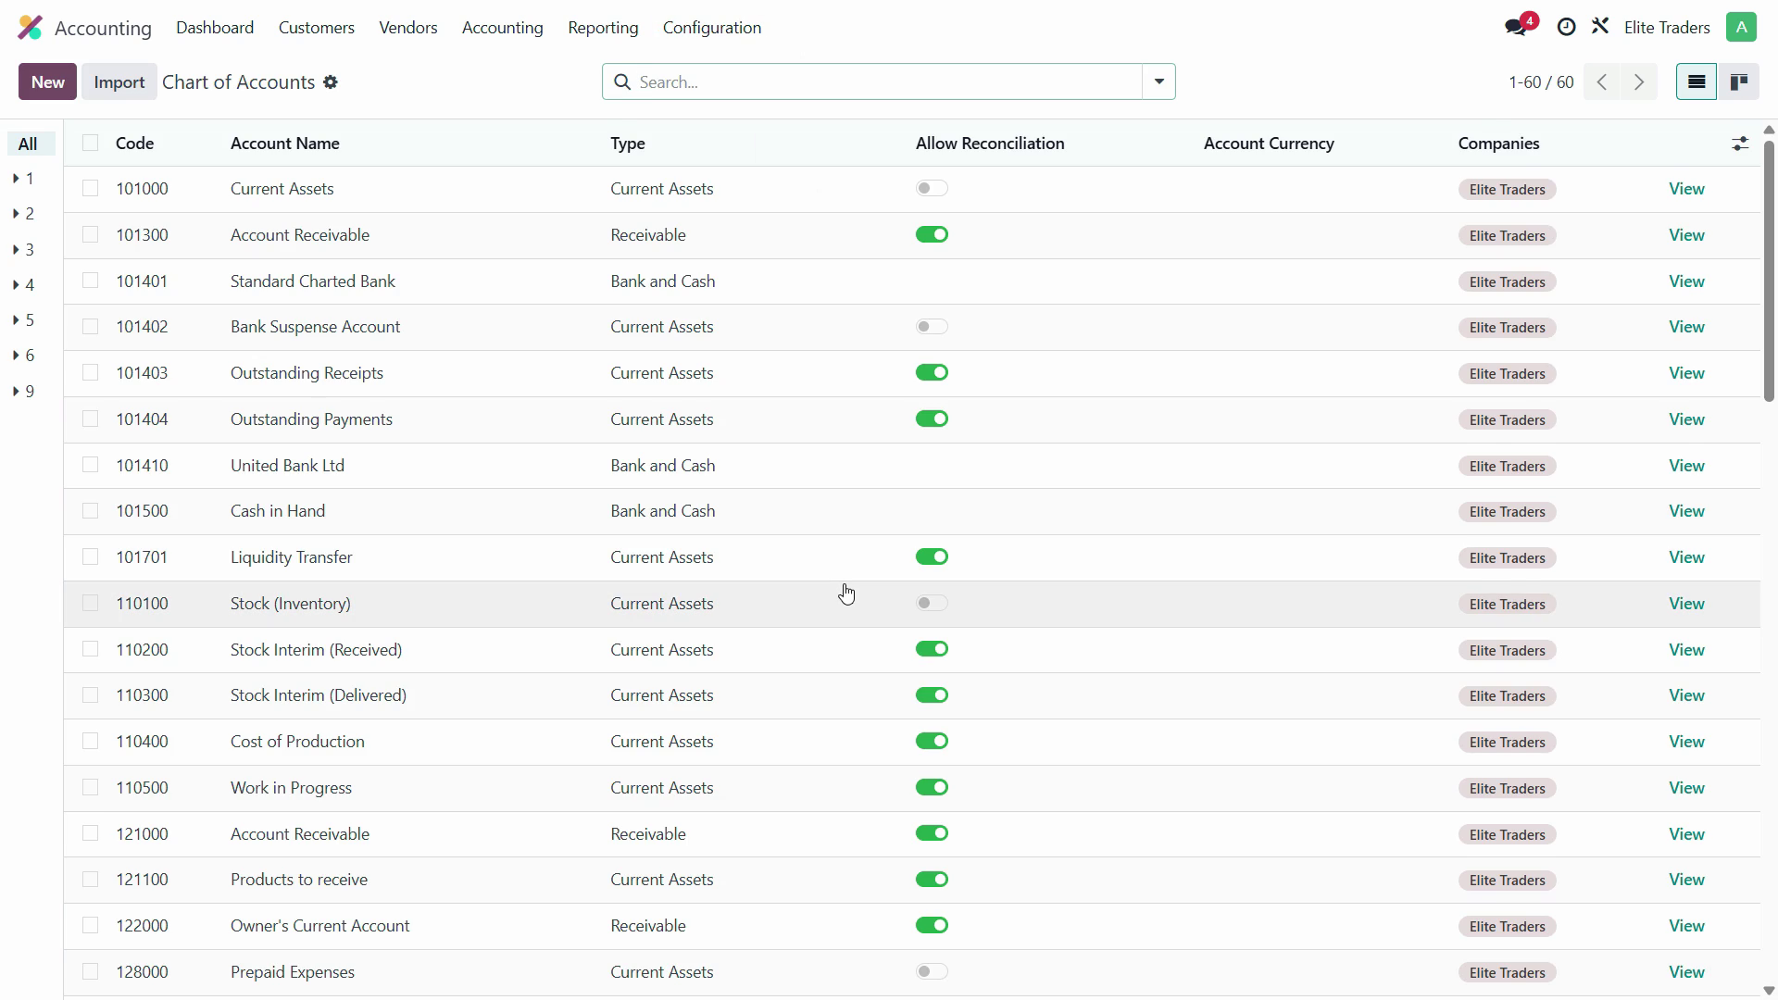
scroll(838, 611, "down", 10)
scroll(833, 616, "up", 2)
scroll(759, 606, "up", 3)
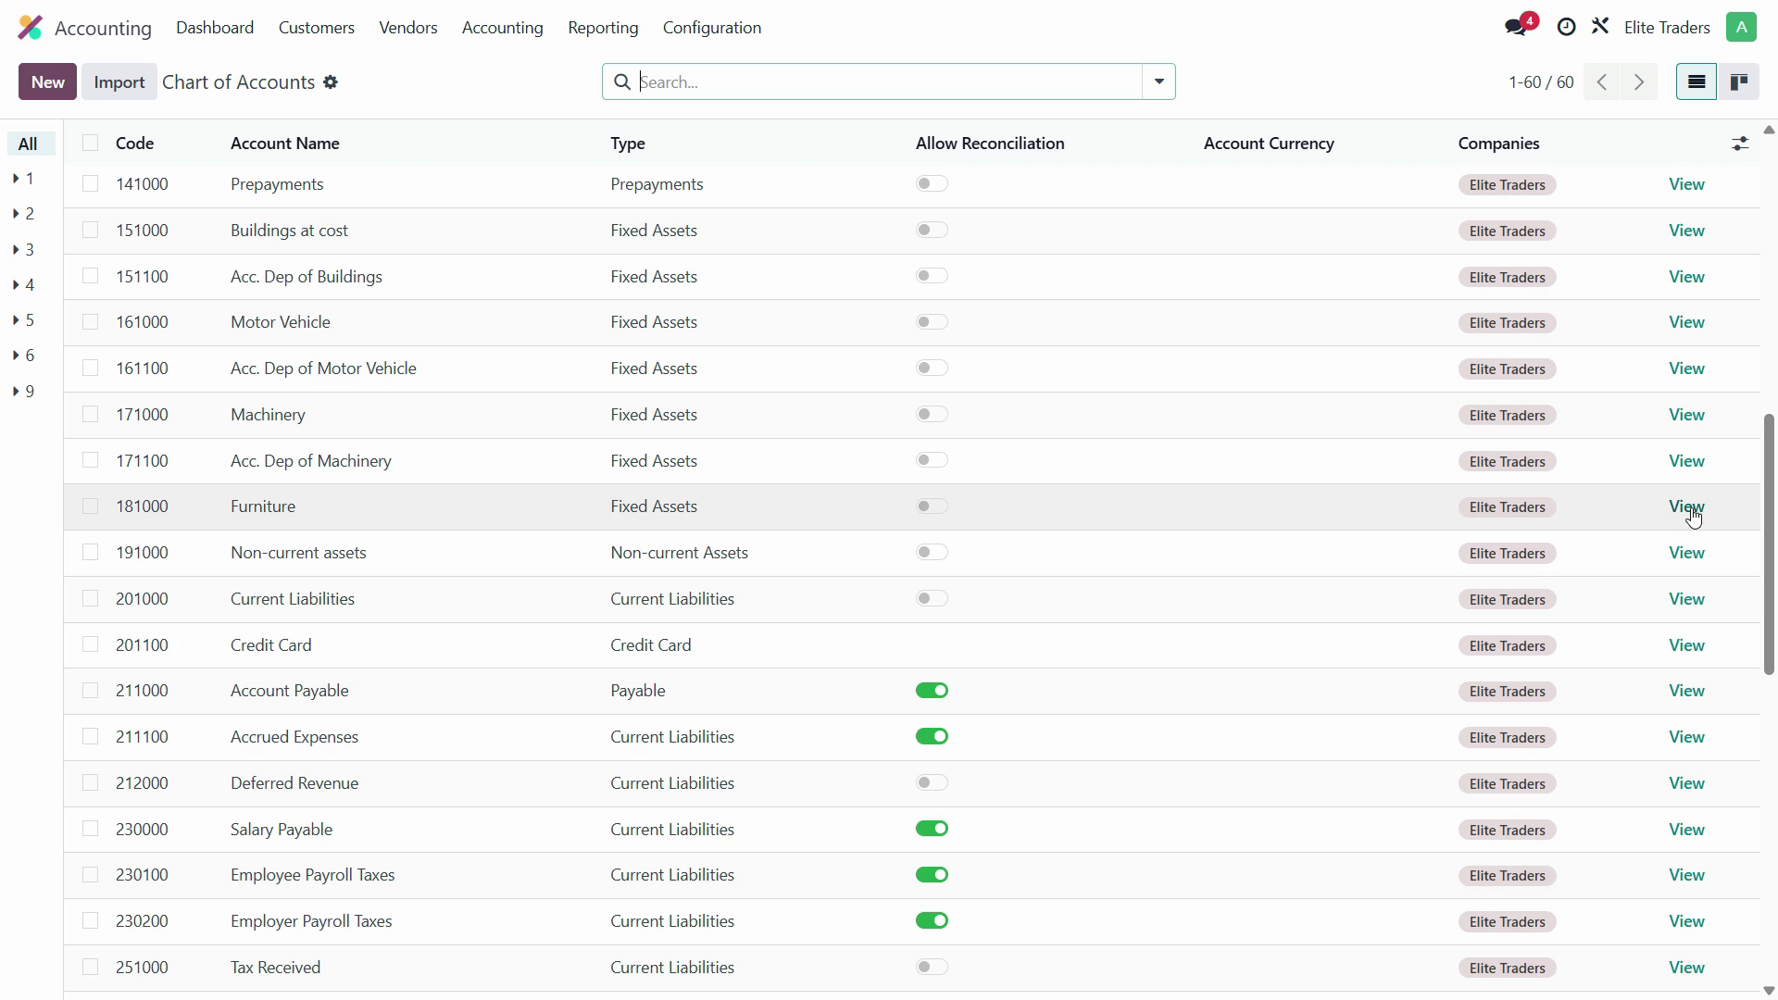
left_click(1694, 517)
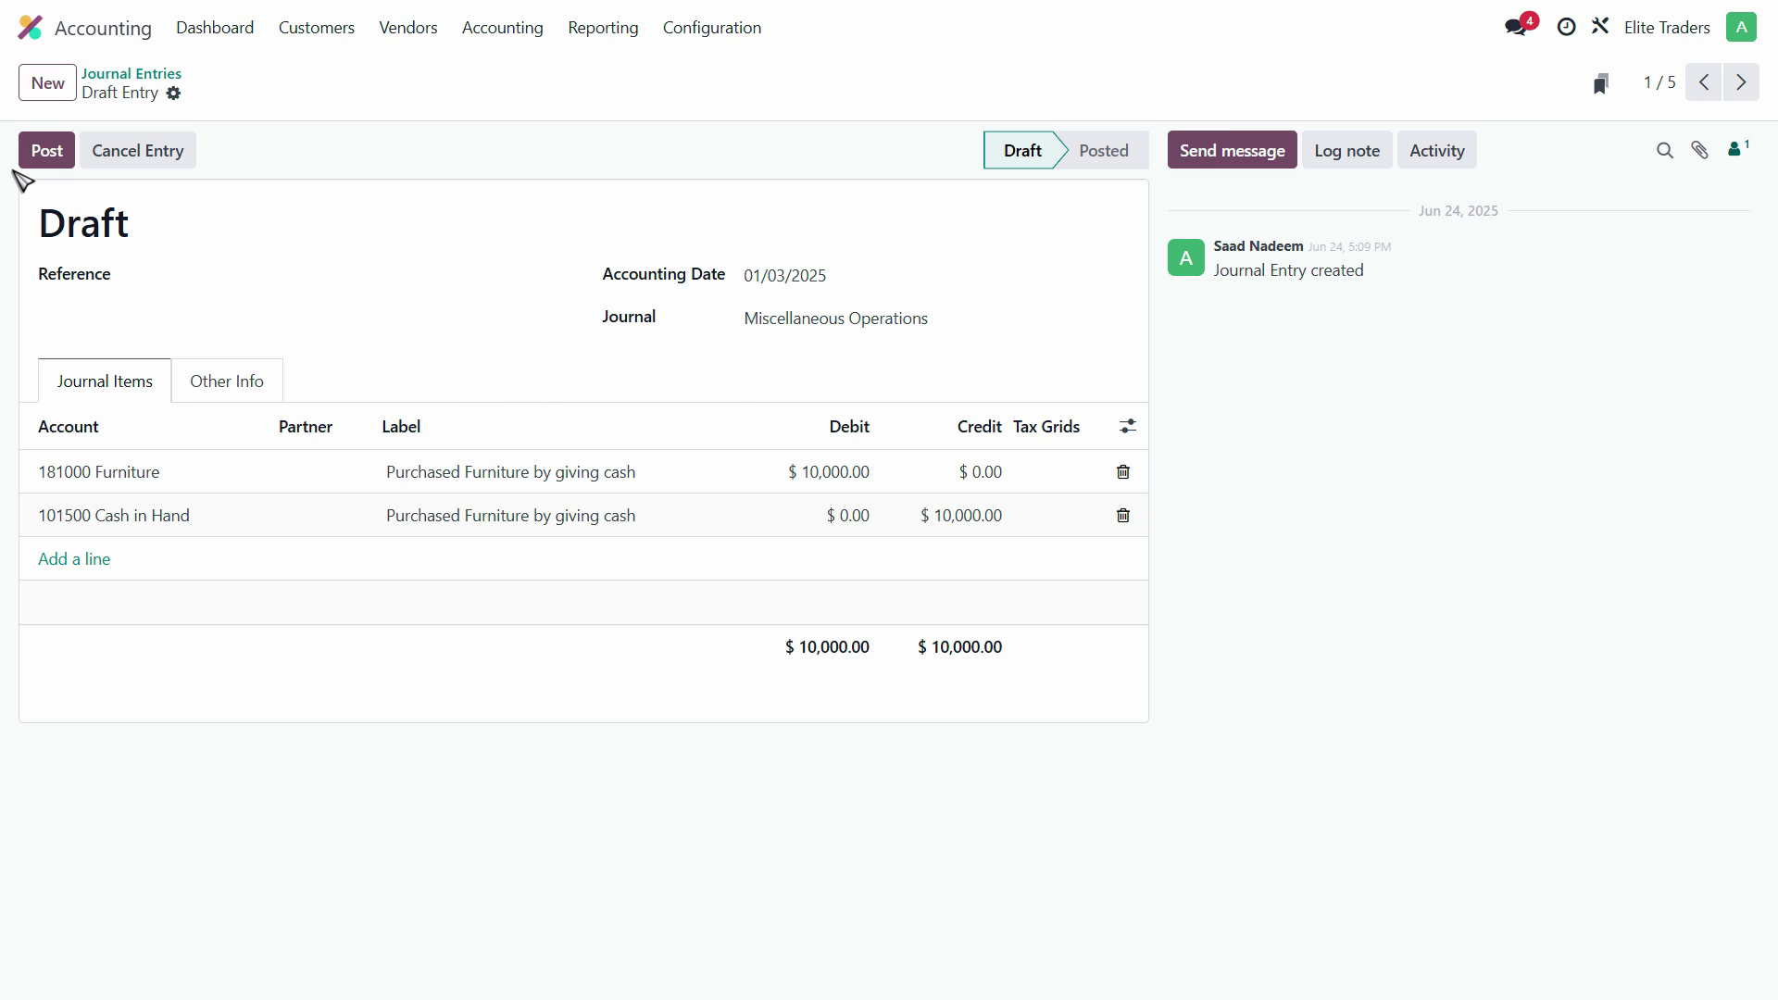
Step: Post the entry as MISC/2025/01/0004 and scroll the Chart of Accounts to Furniture
left_click(41, 166)
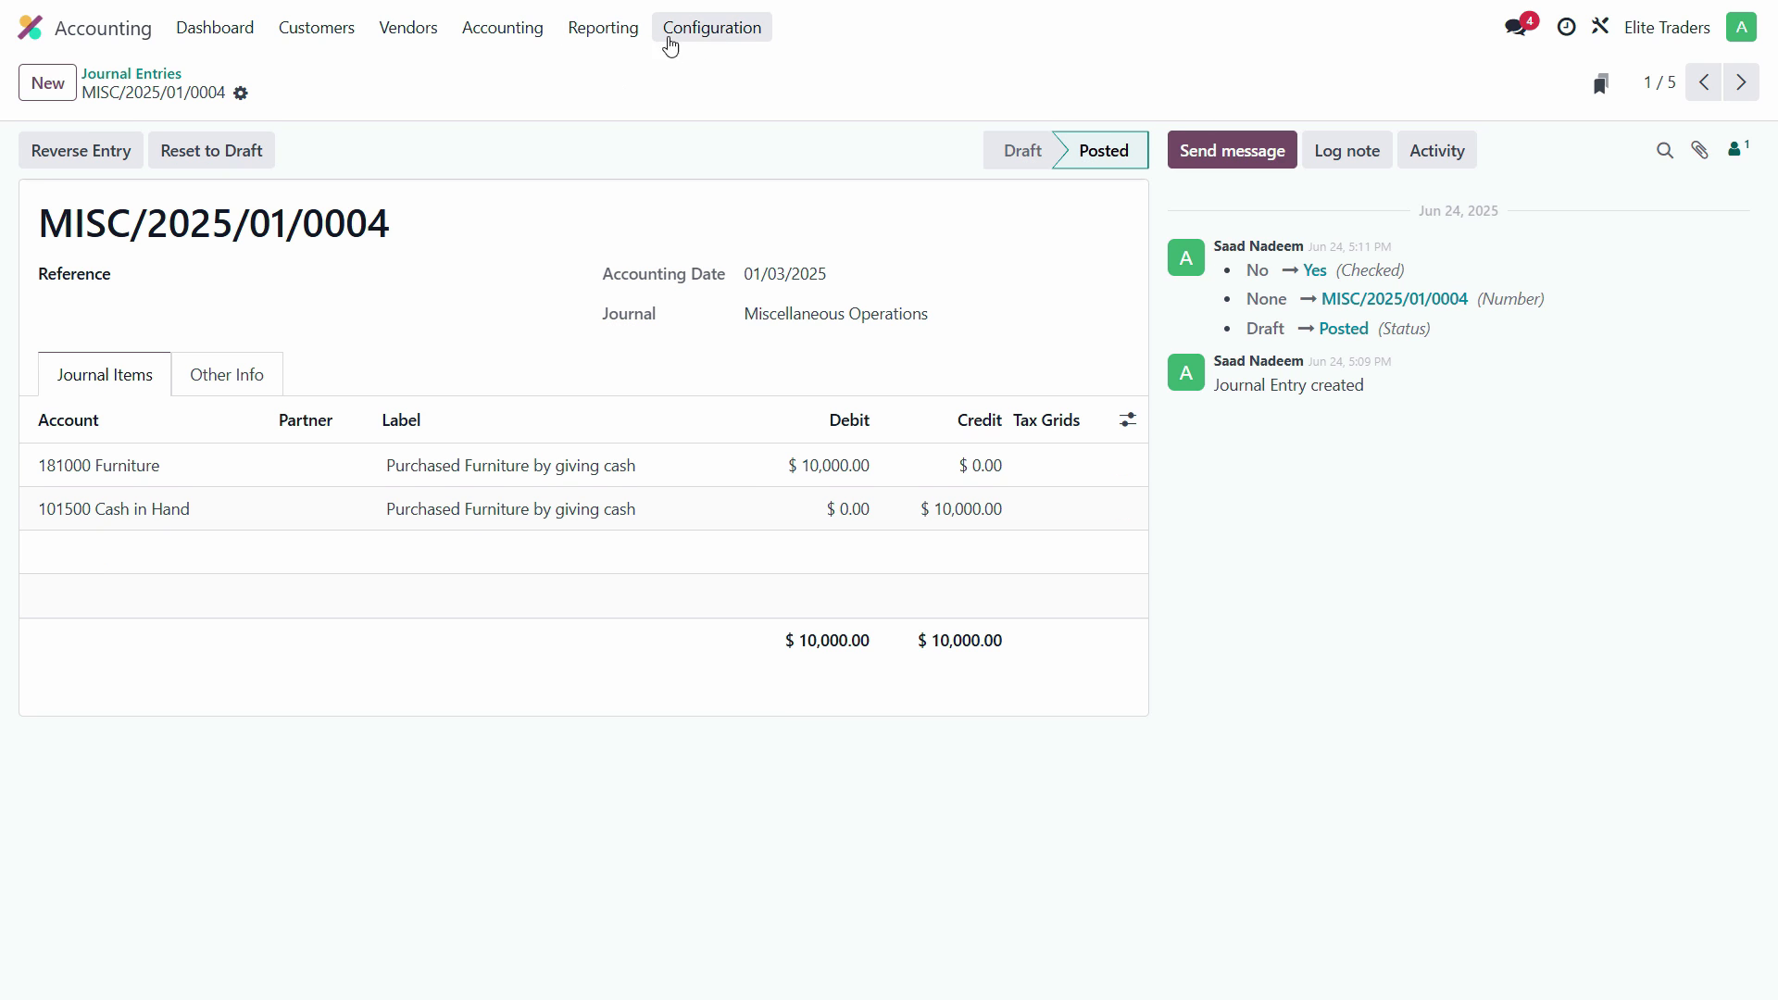
left_click(755, 37)
left_click(778, 145)
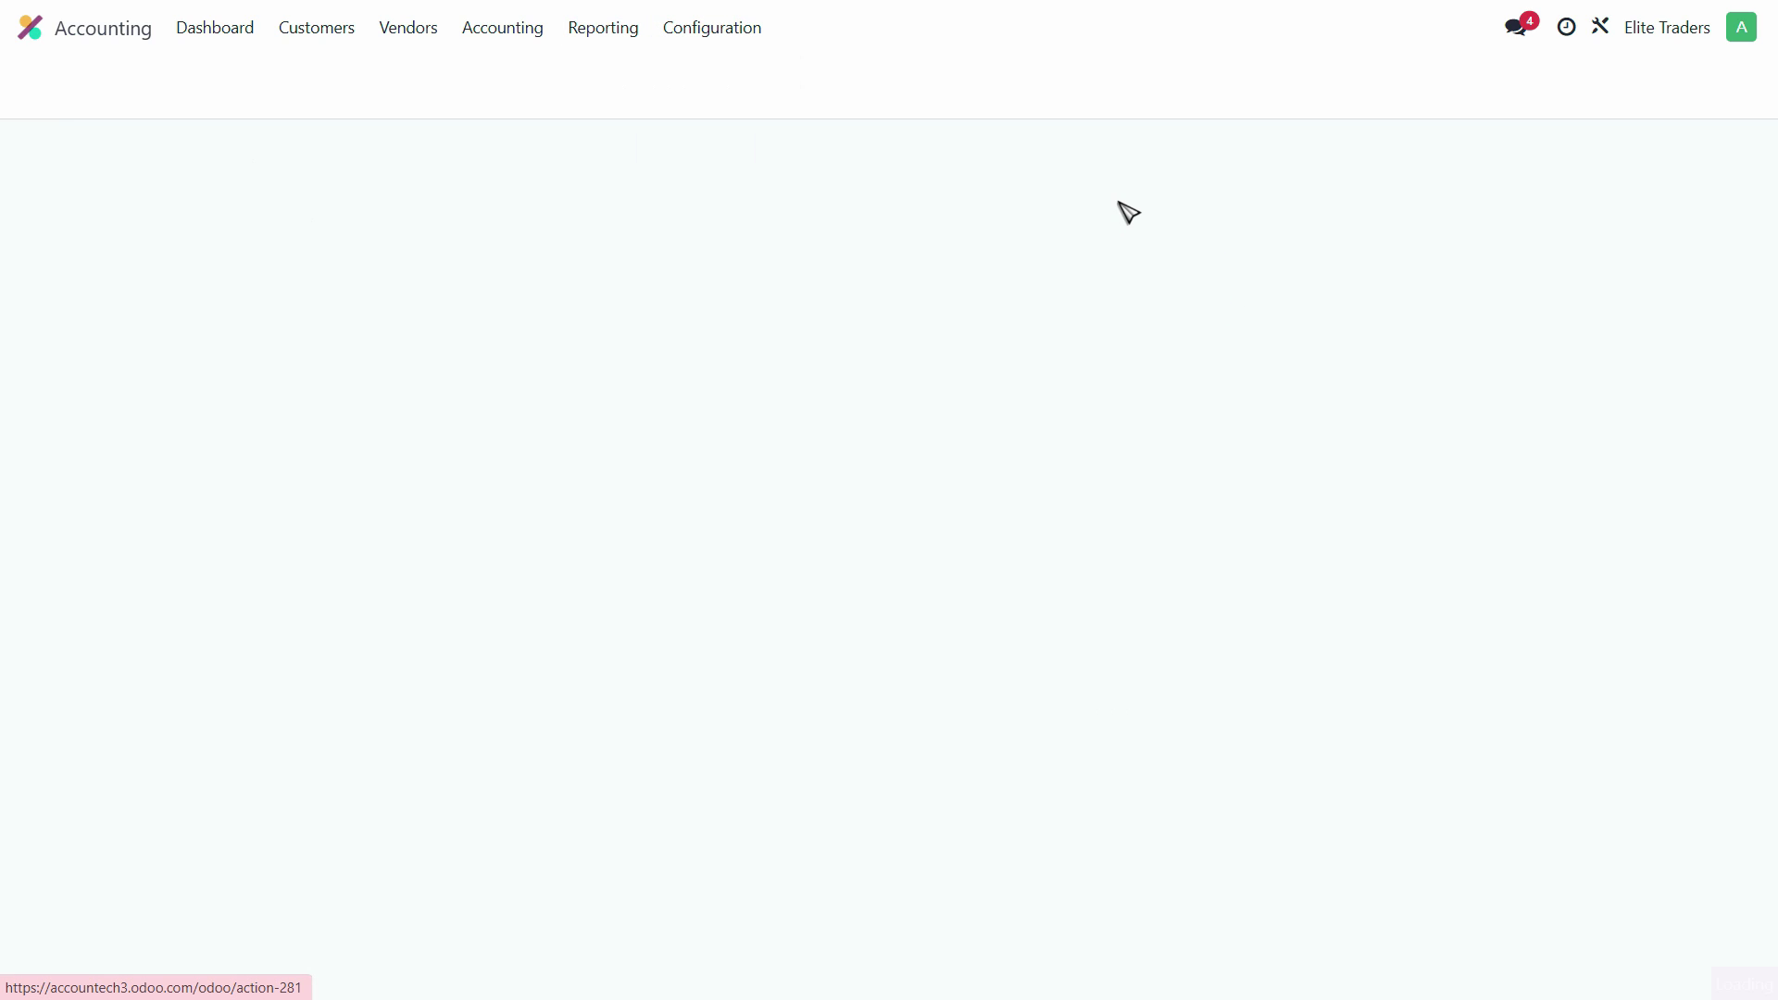
scroll(1119, 575, "down", 5)
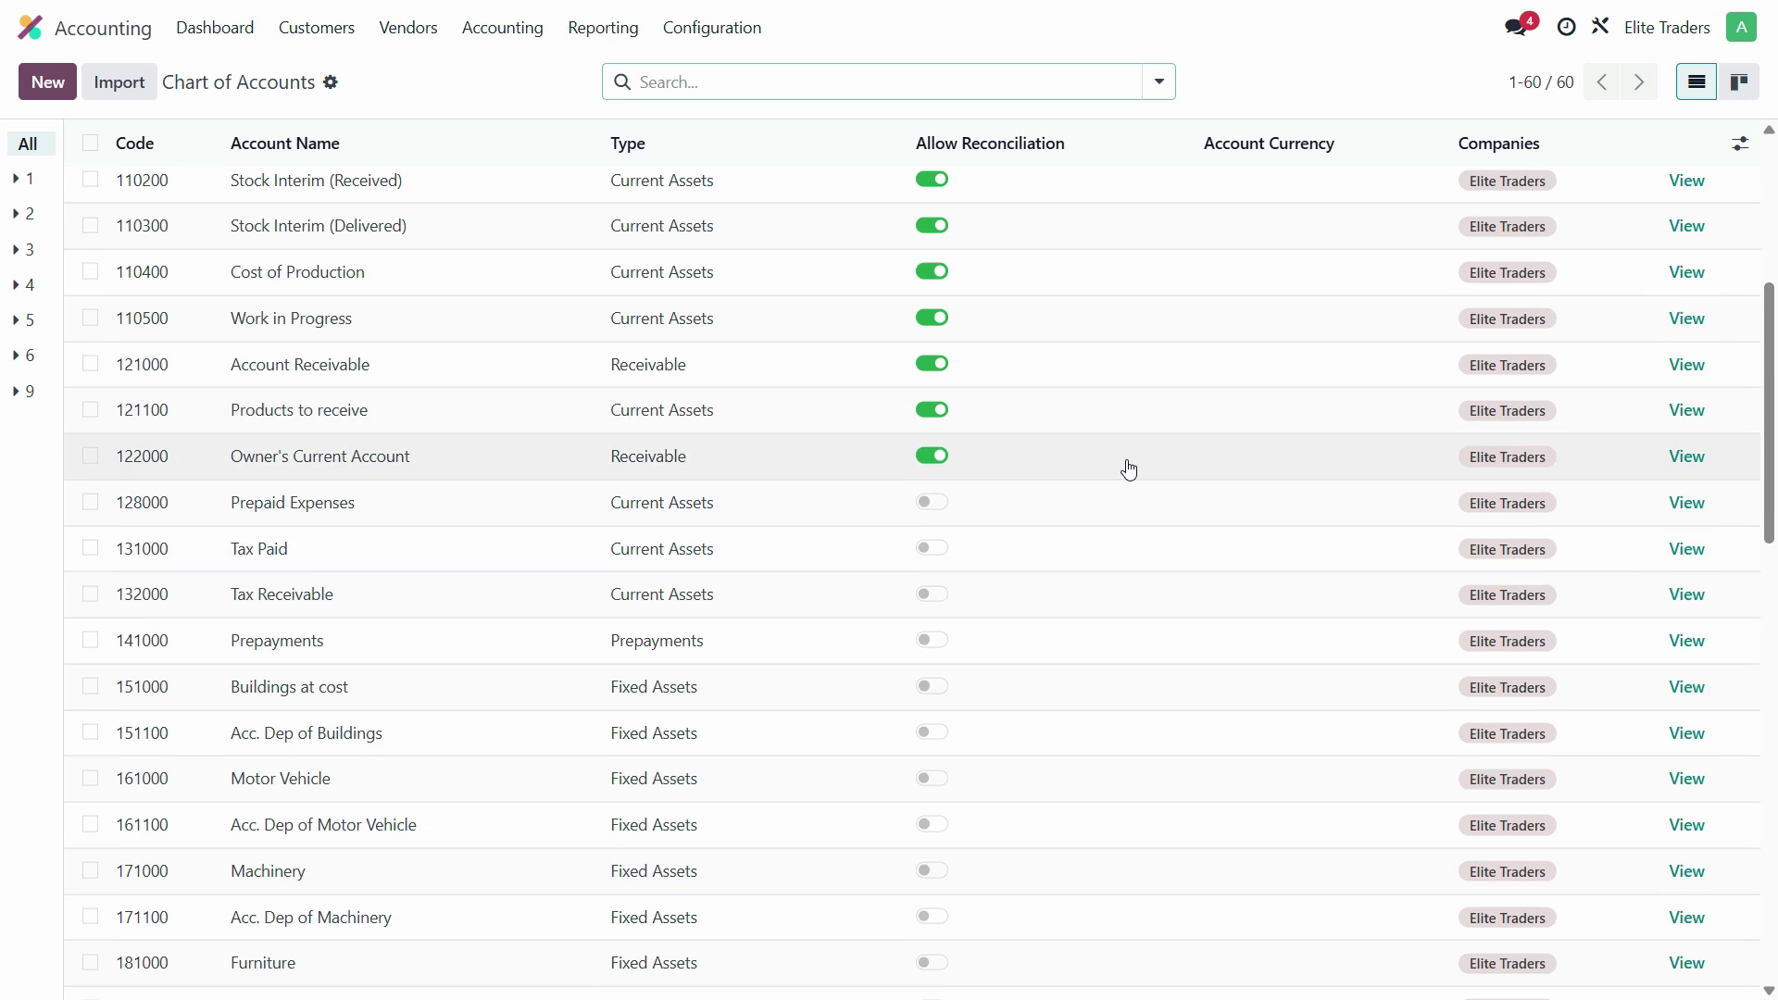
scroll(1126, 471, "down", 5)
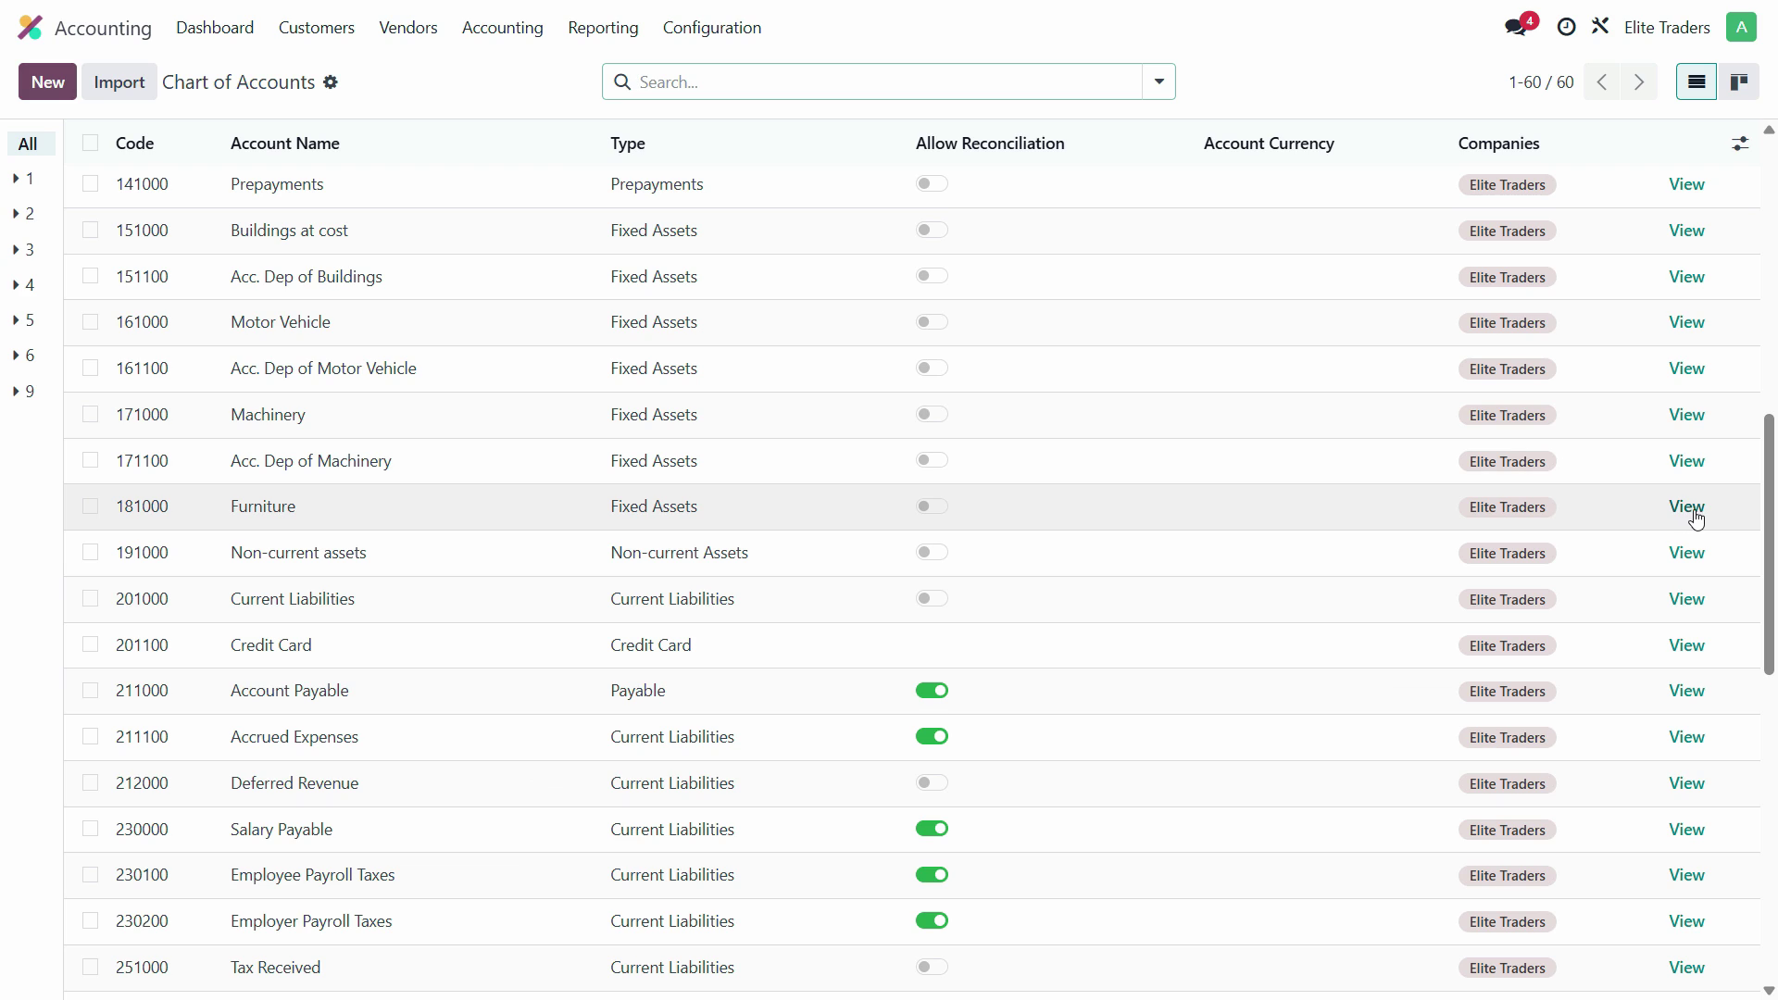
Step: Open the 181000 Furniture account to see its 10,000.00 balance
left_click(1259, 501)
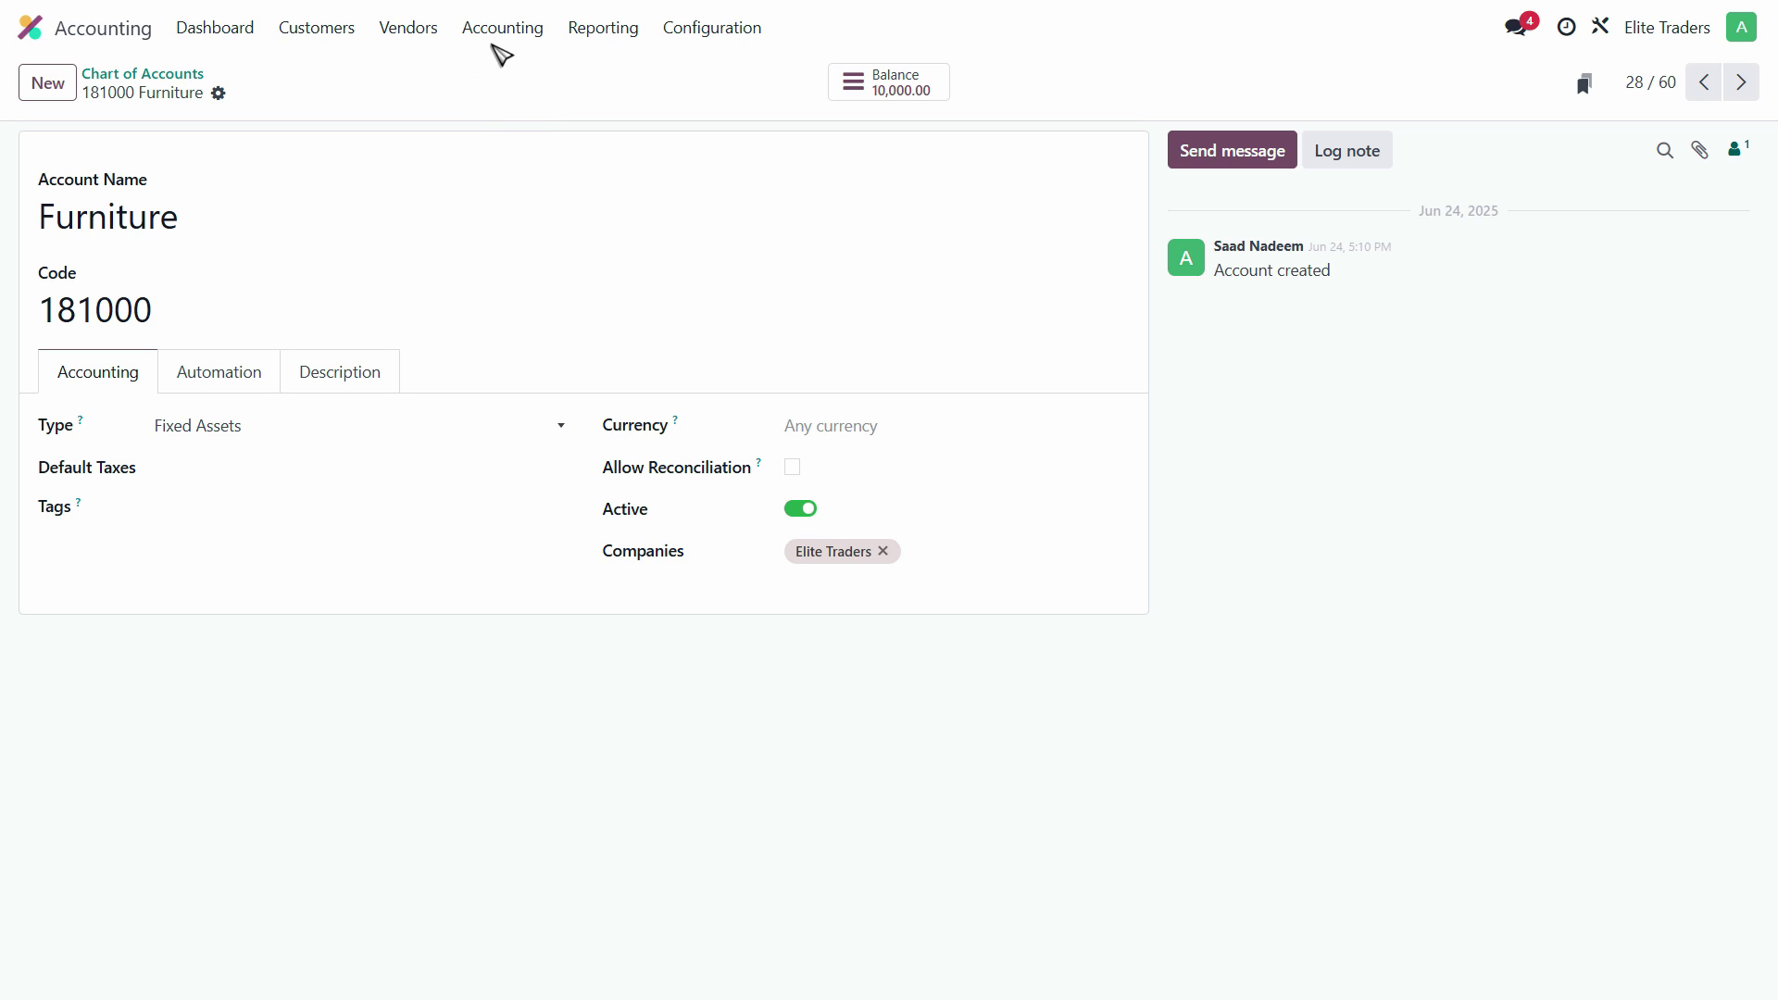
Step: Go to Accounting > Assets and start a new asset record
left_click(510, 41)
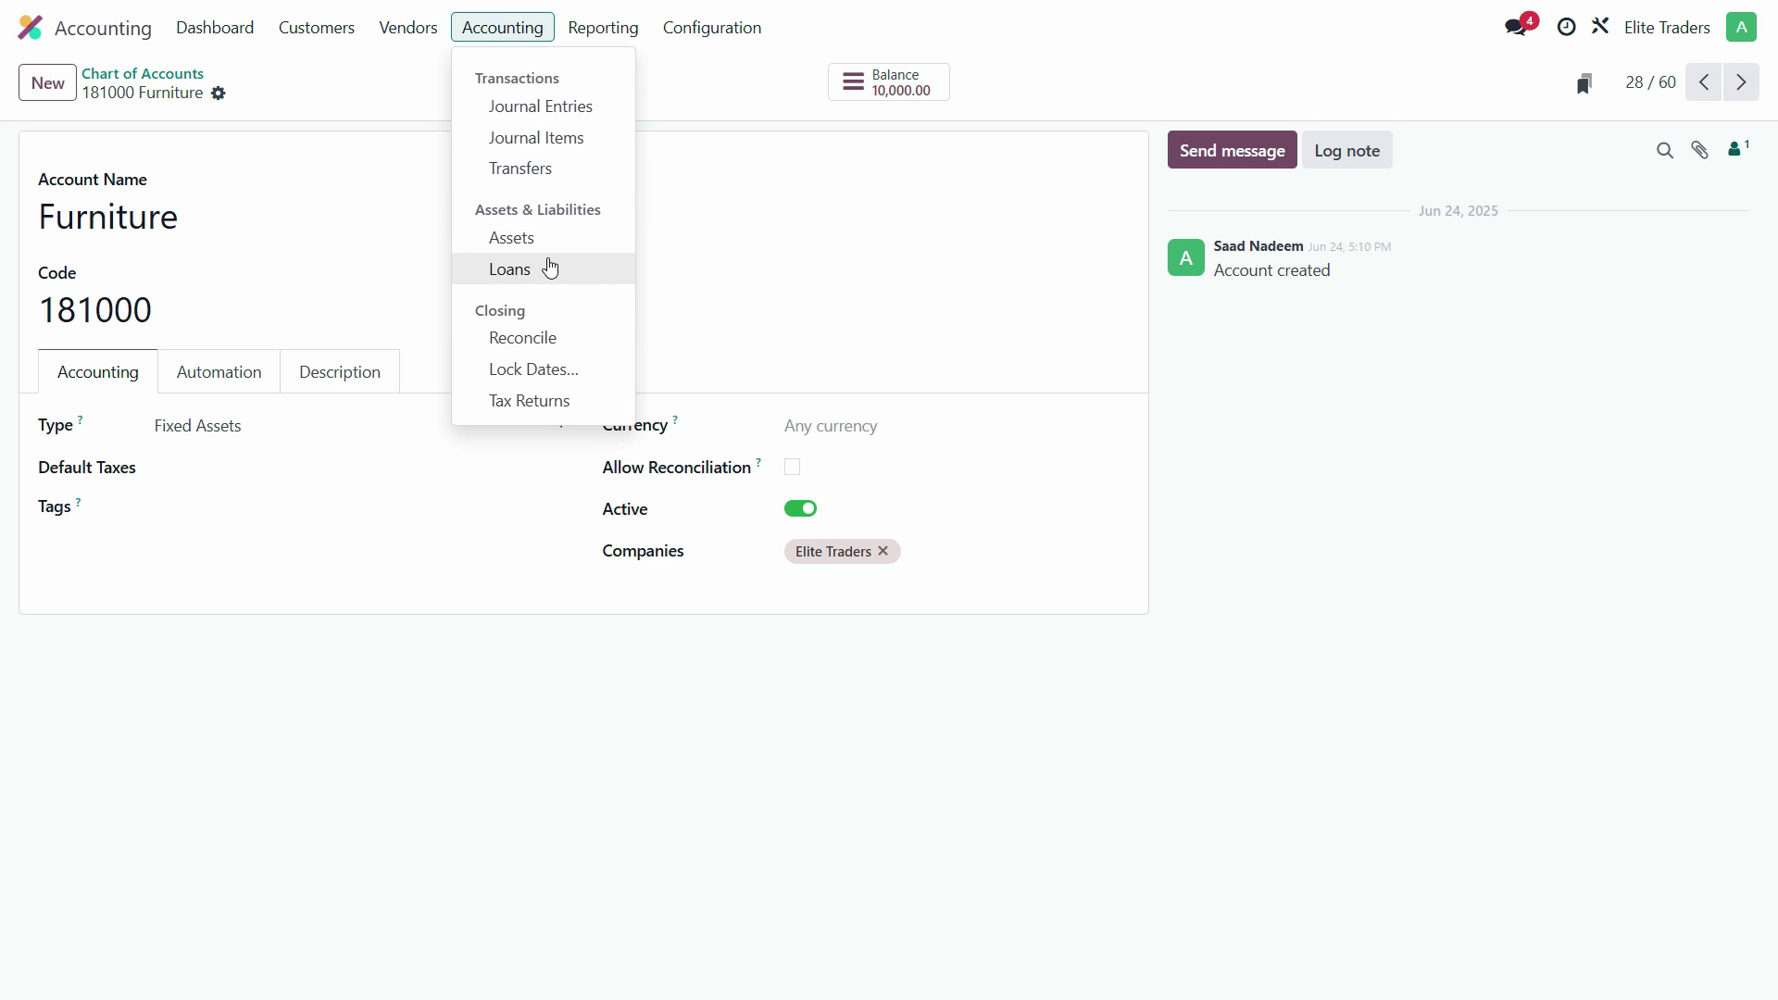
left_click(527, 252)
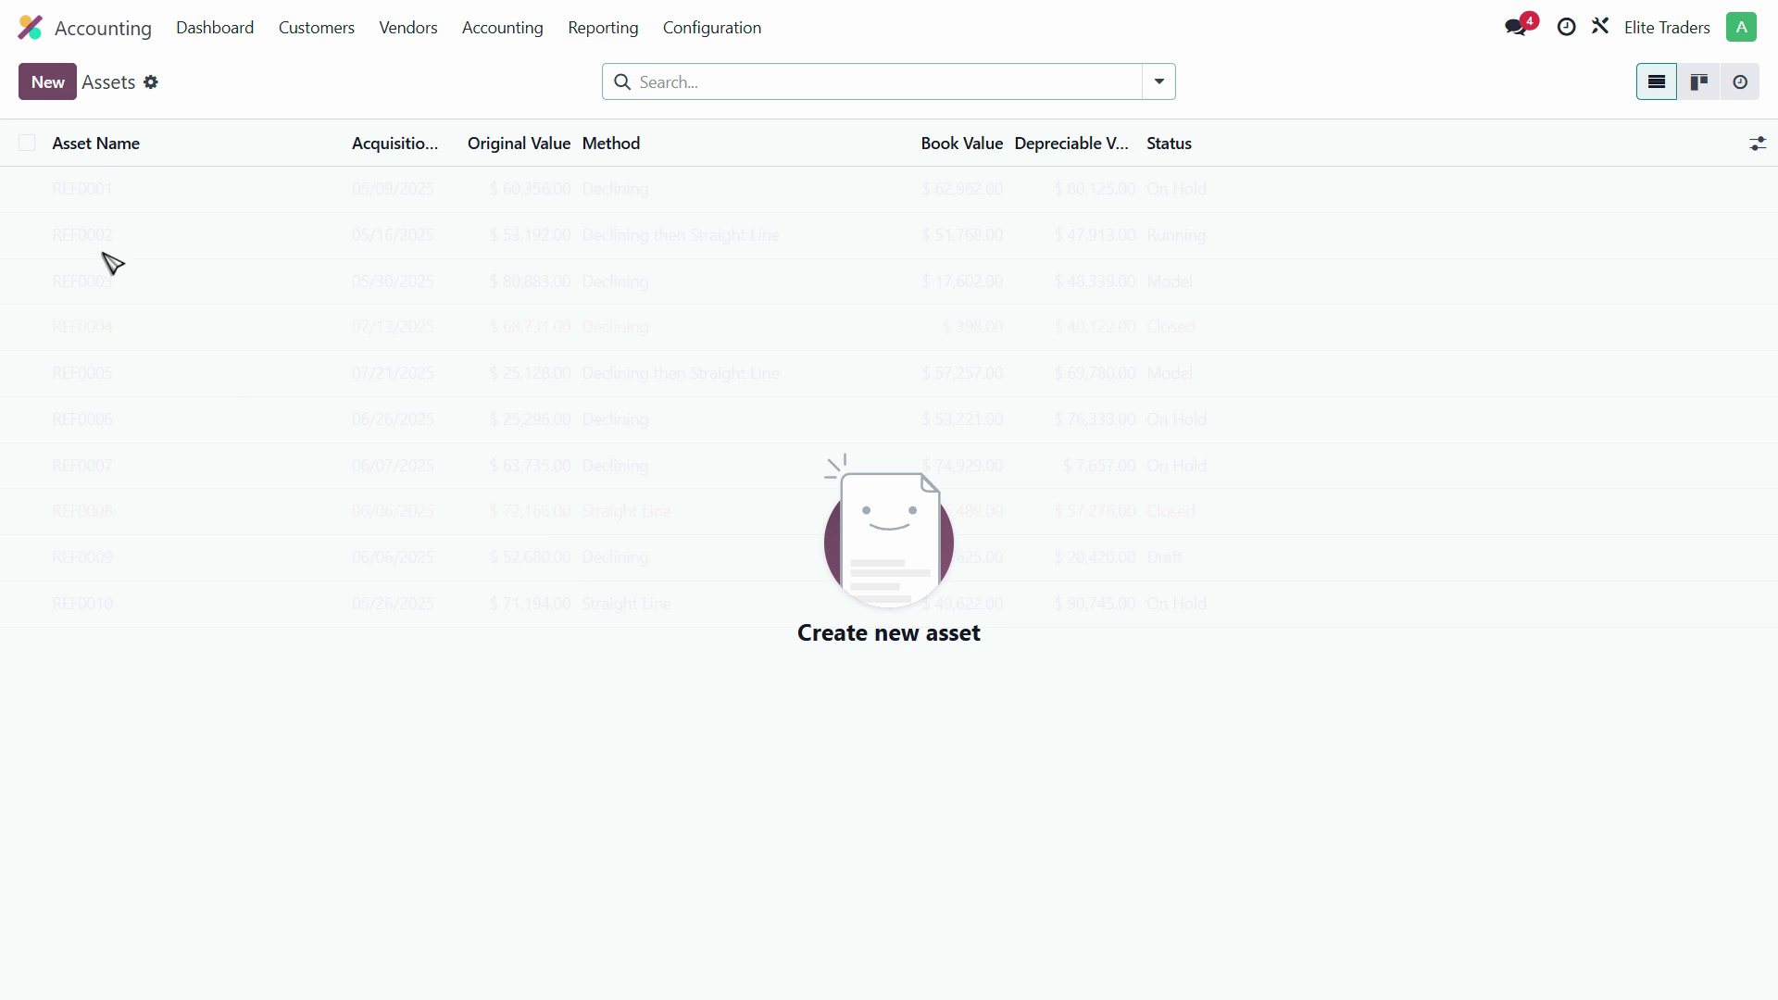
left_click(48, 93)
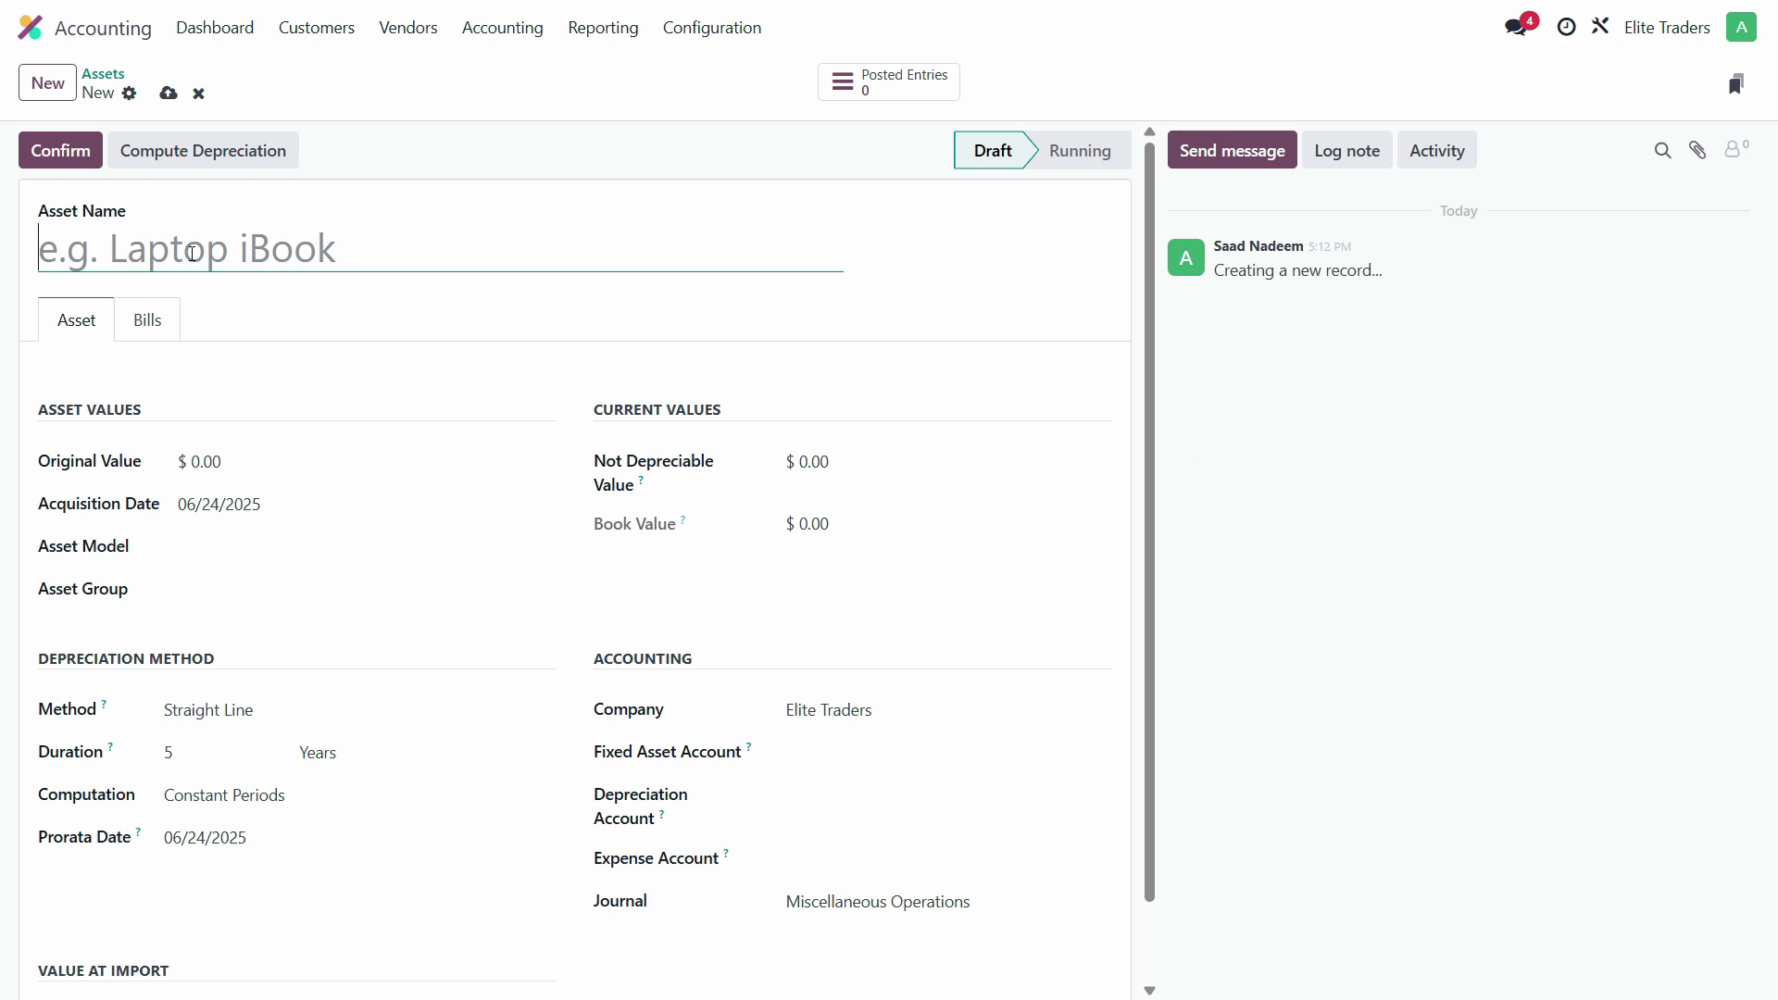
Step: Begin naming the asset and set original value $10,000.00 and acquisition date 01/03/2025
type("F")
scroll(186, 369, "down", 1)
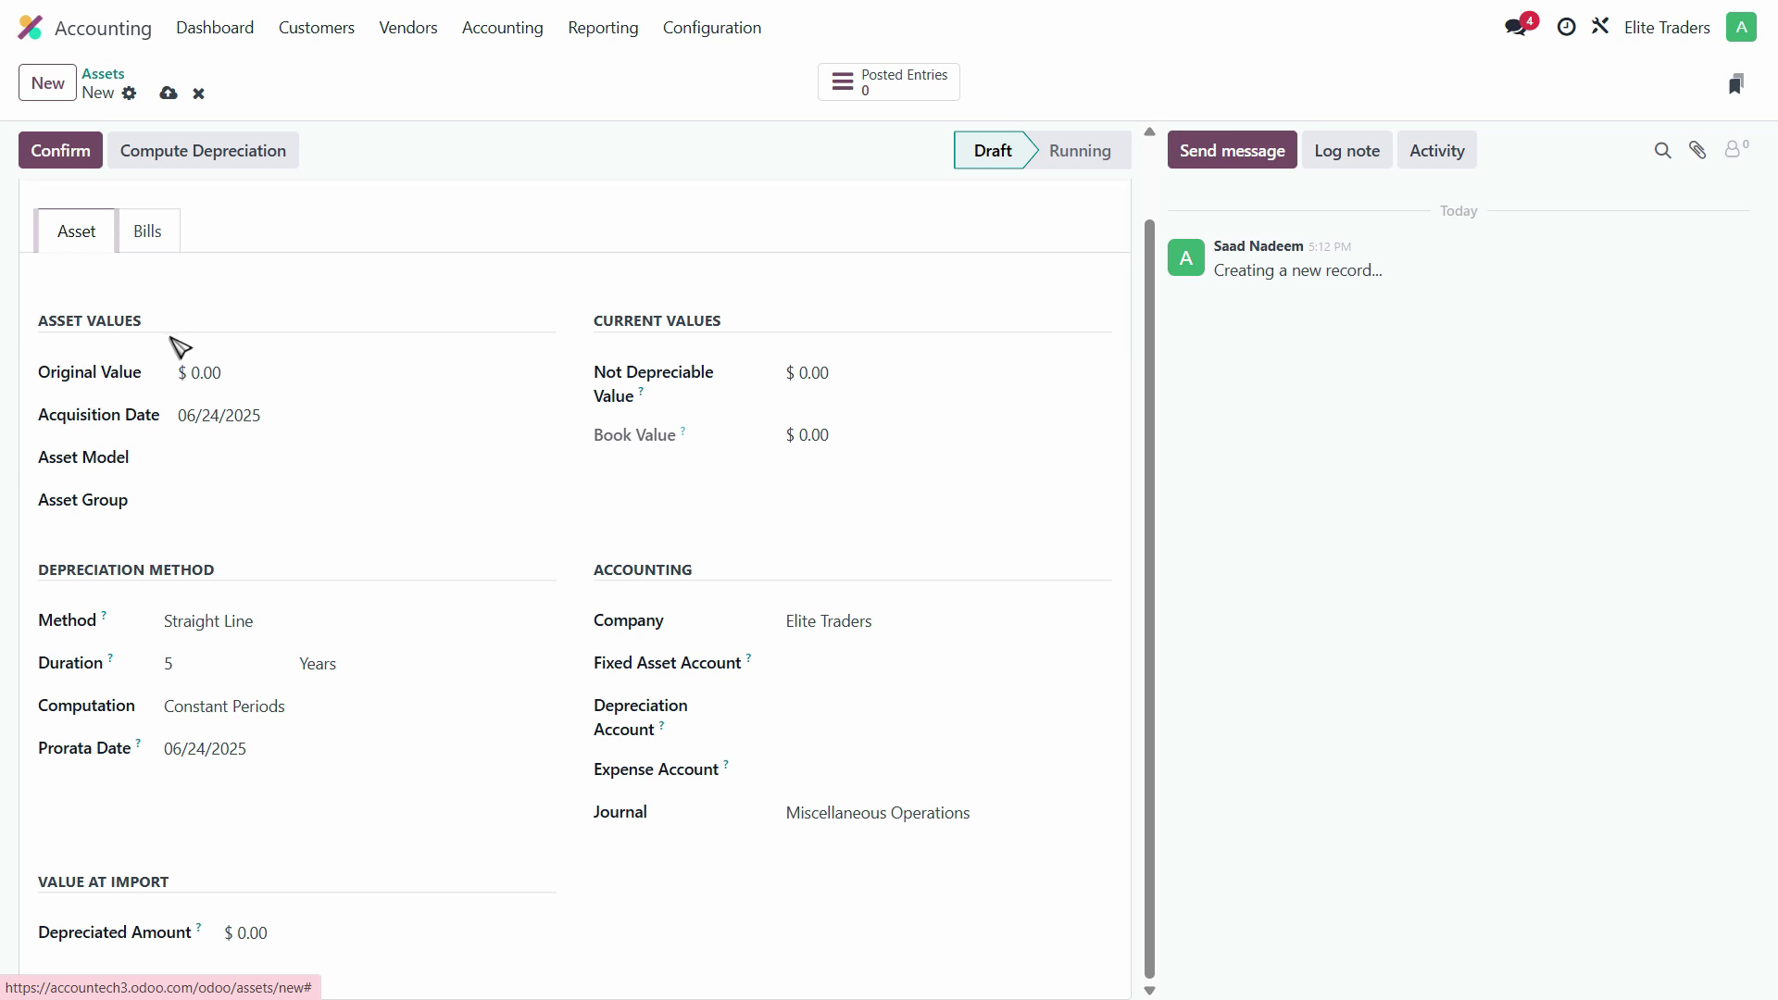
left_click(185, 374)
type("100")
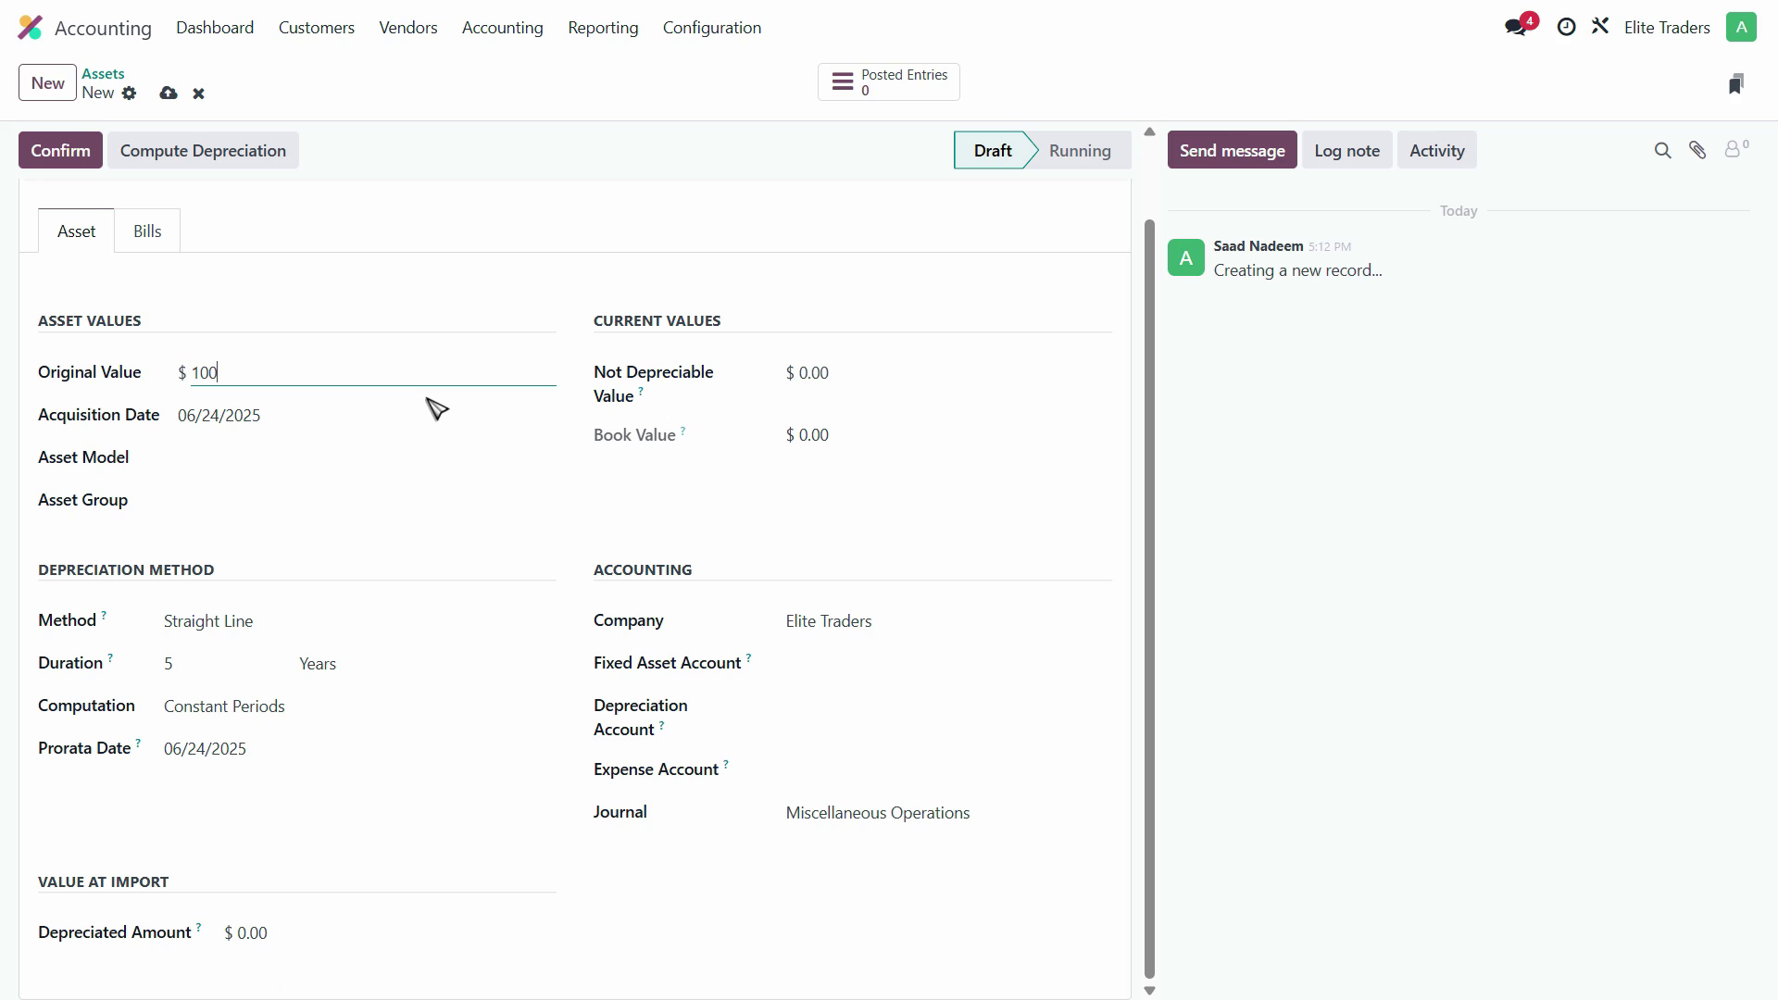
key("Tab")
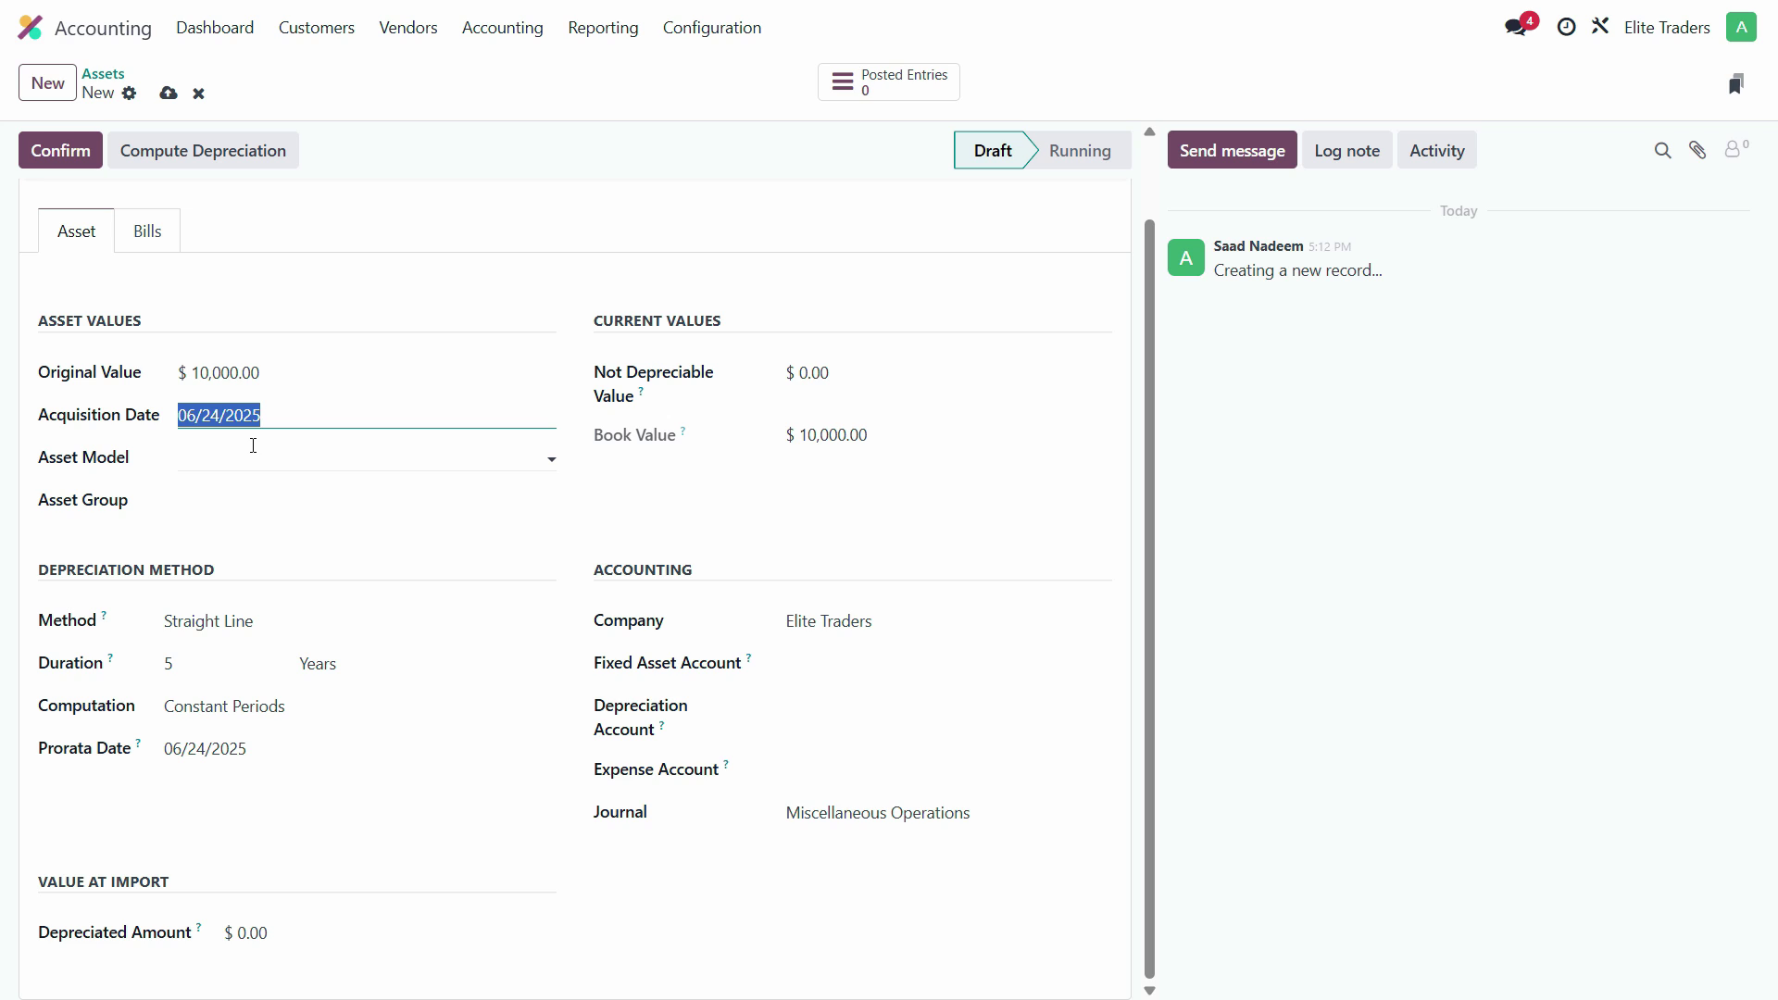
left_click(293, 424)
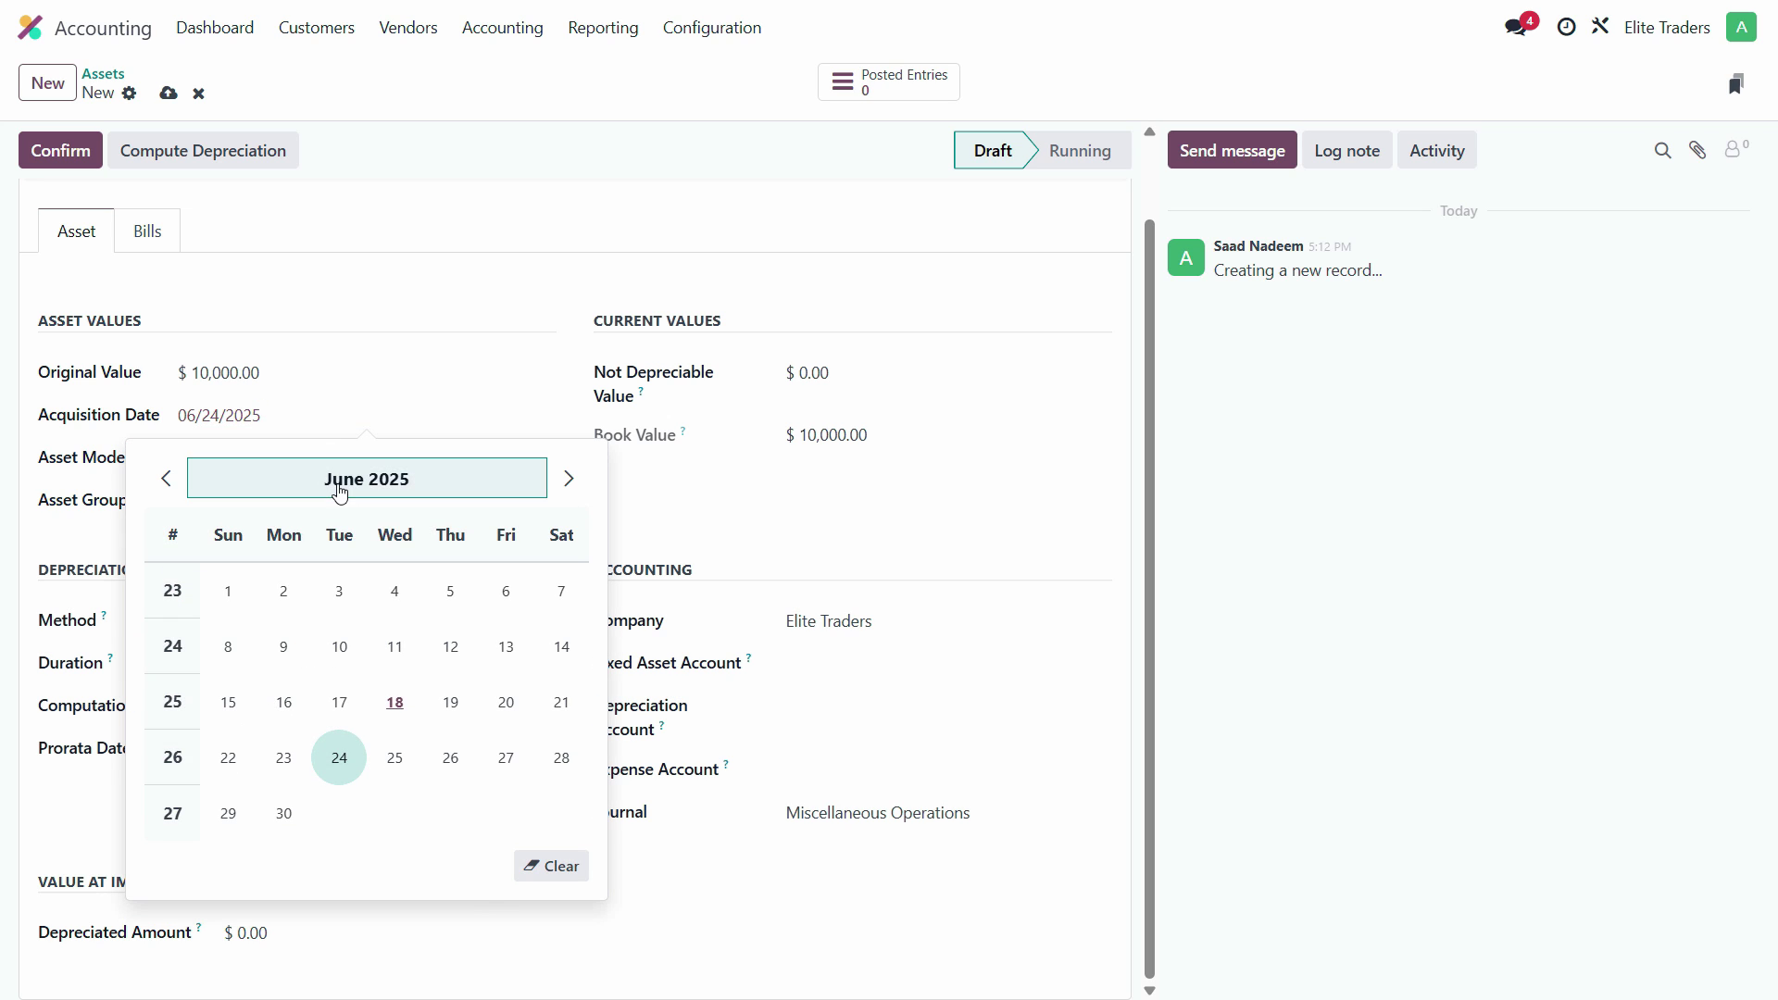
left_click(337, 491)
left_click(234, 579)
left_click(505, 591)
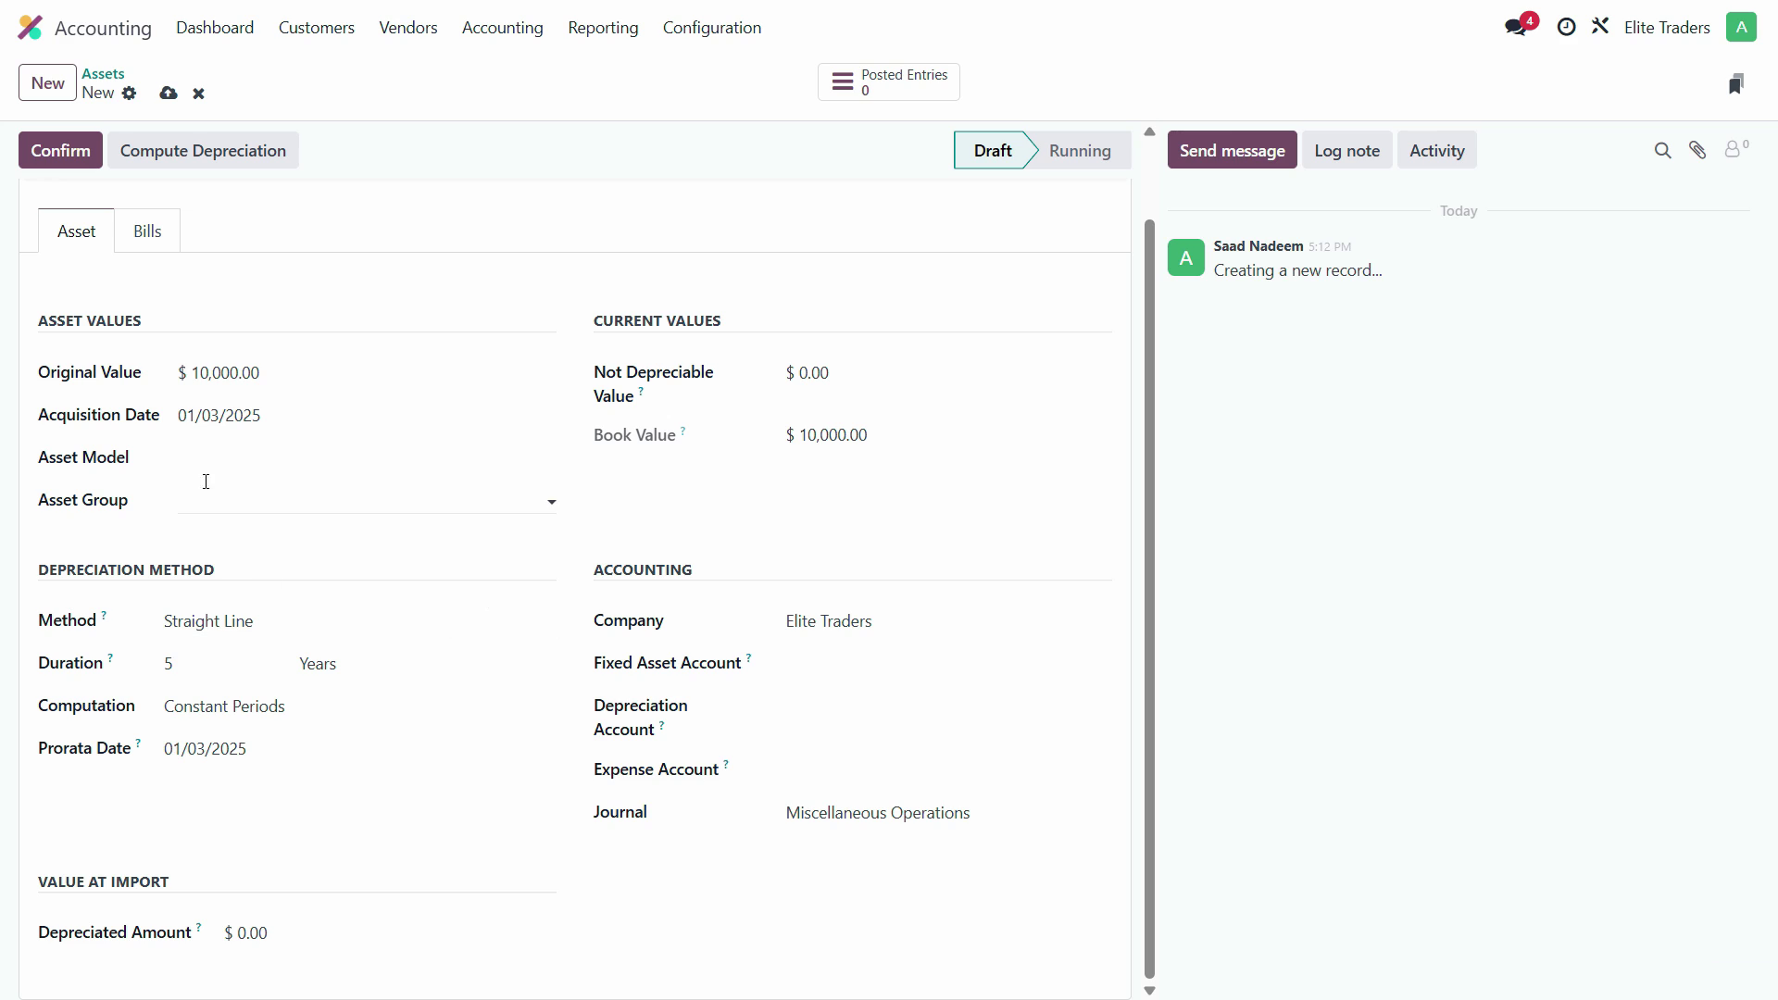
Step: Start creating a new asset group from the Asset Group field
left_click(203, 470)
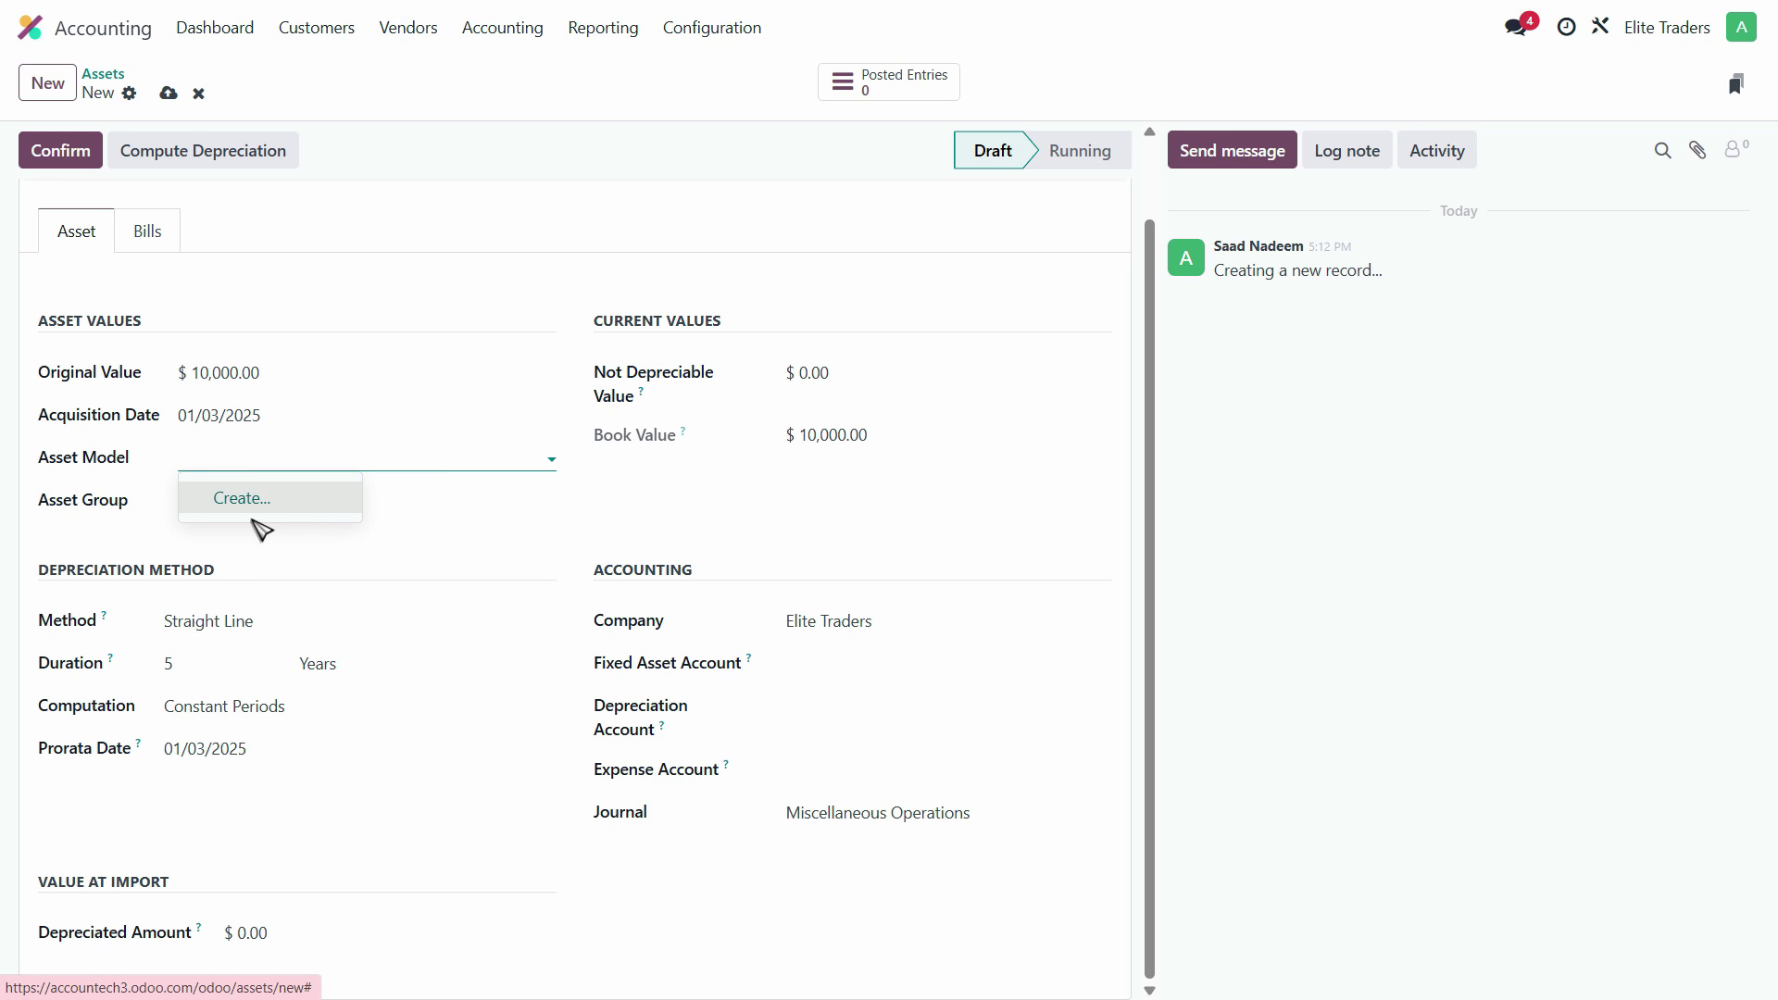
left_click(276, 506)
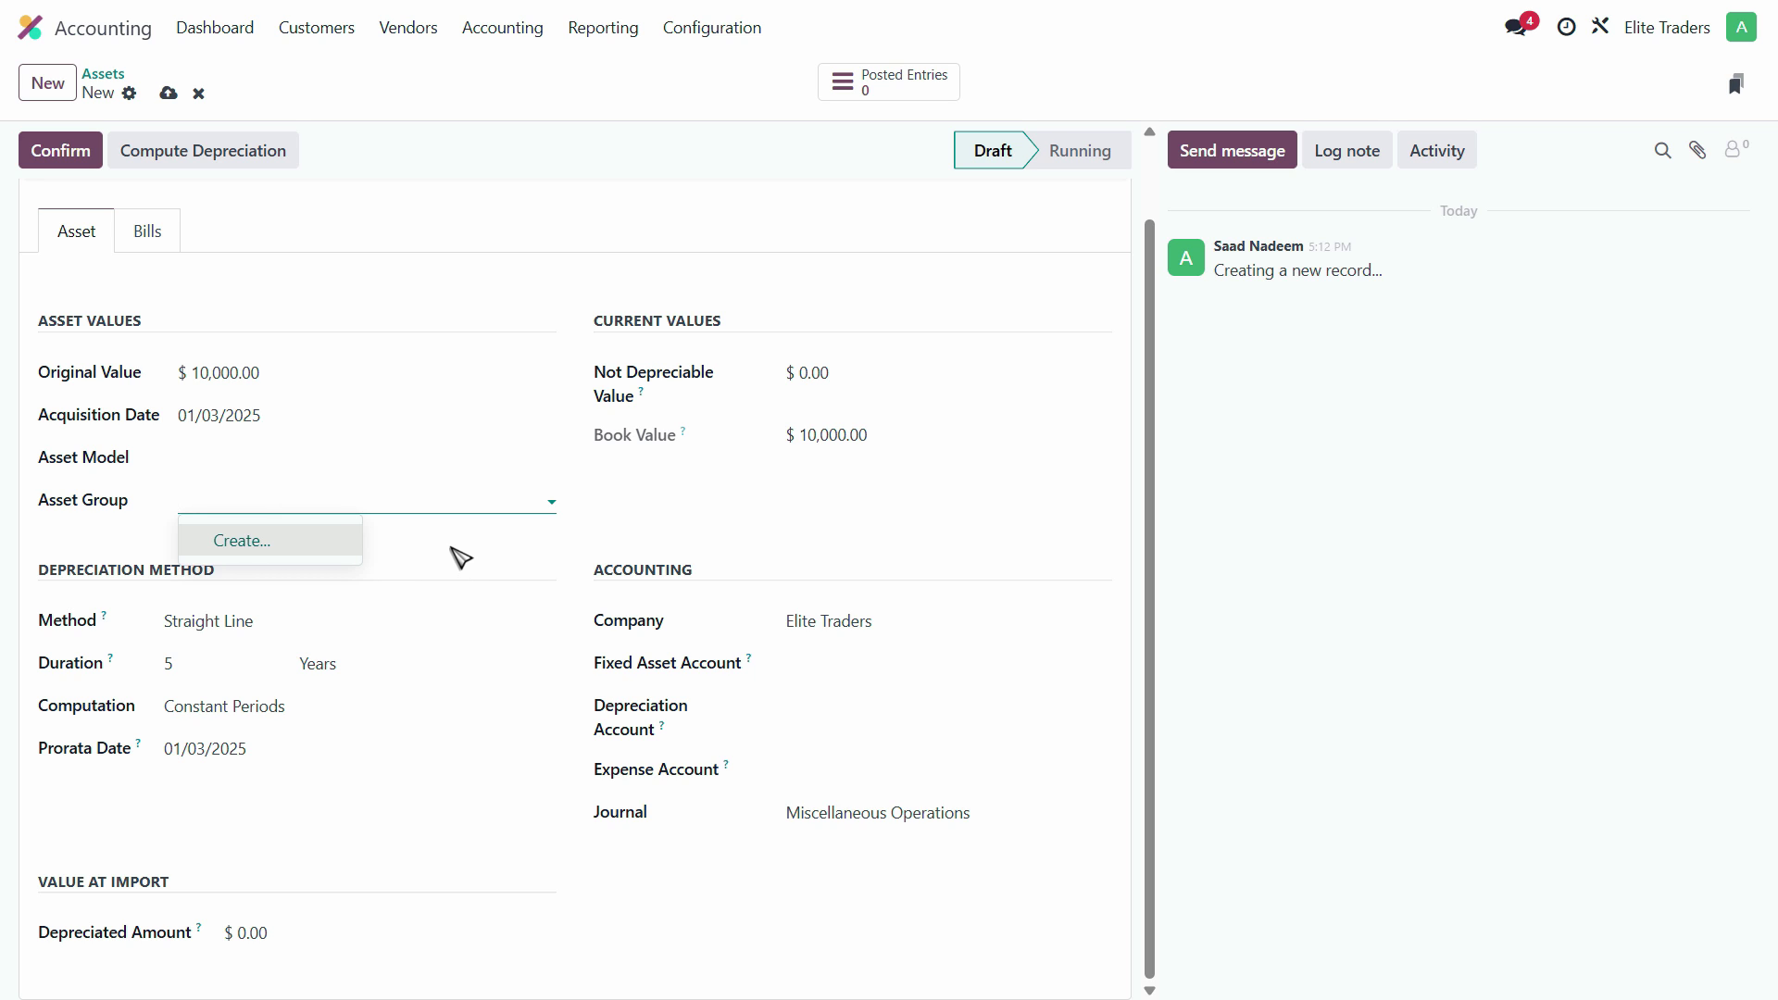
left_click(309, 544)
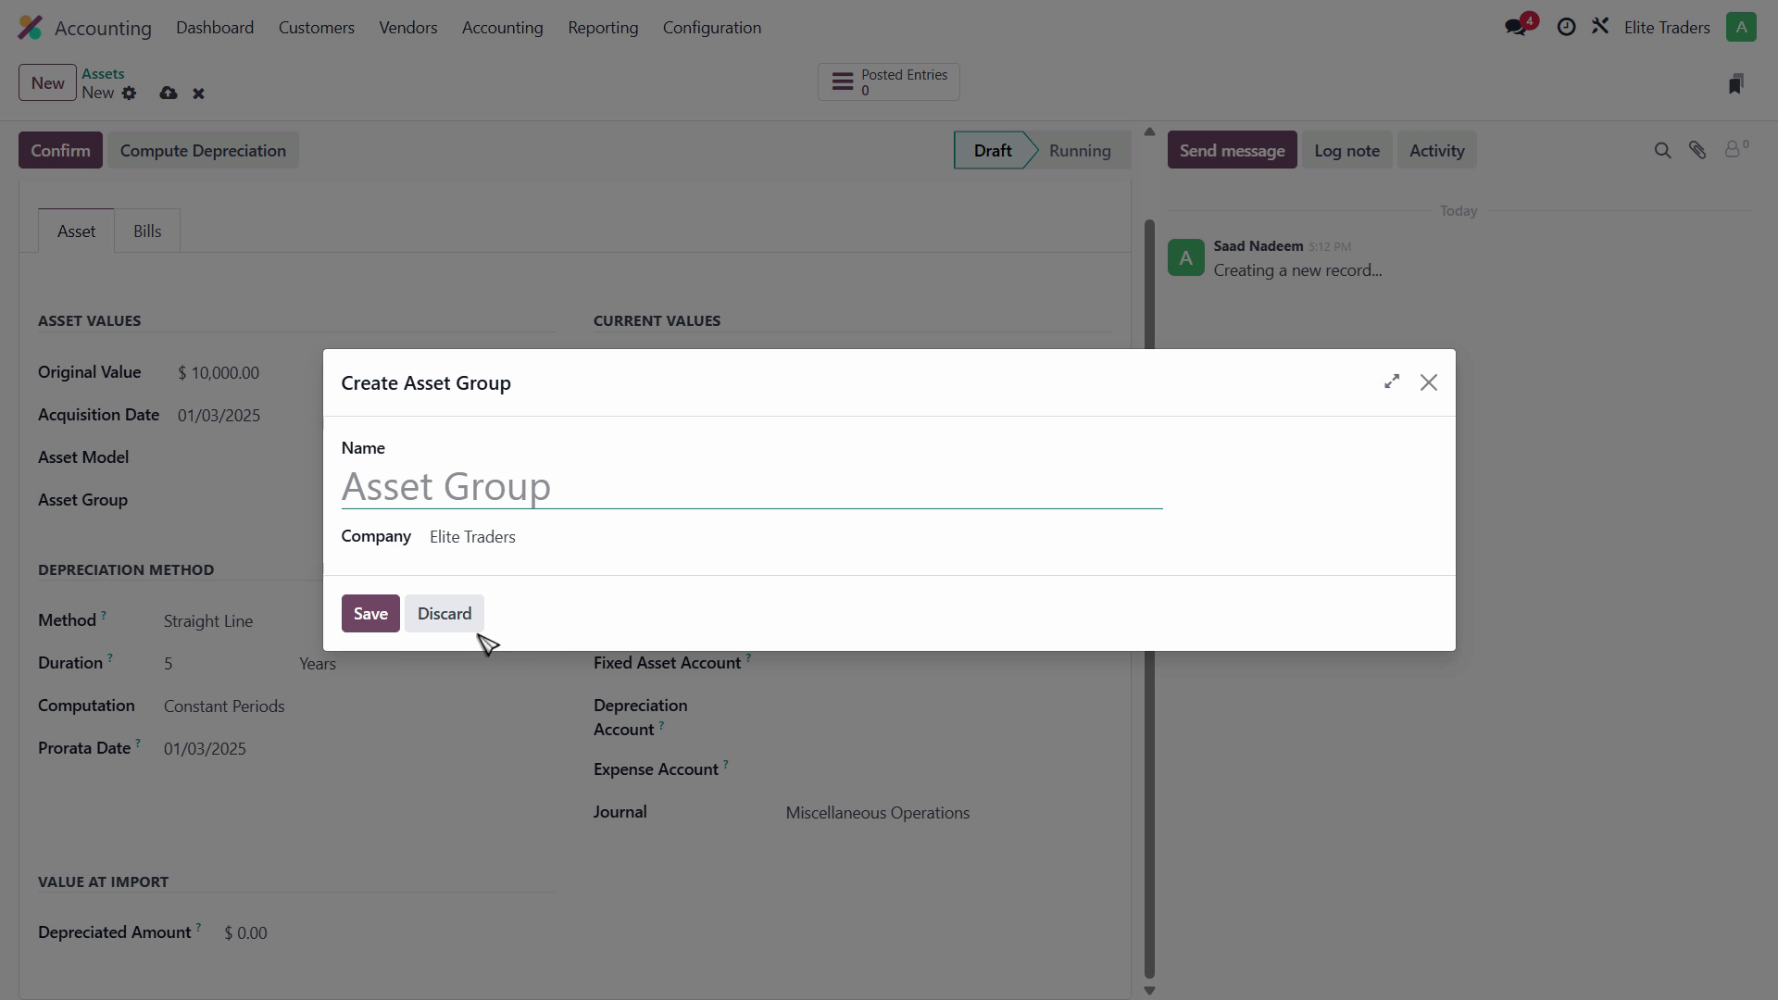
Step: Discard the Create Asset Group dialog without creating a group
left_click(445, 615)
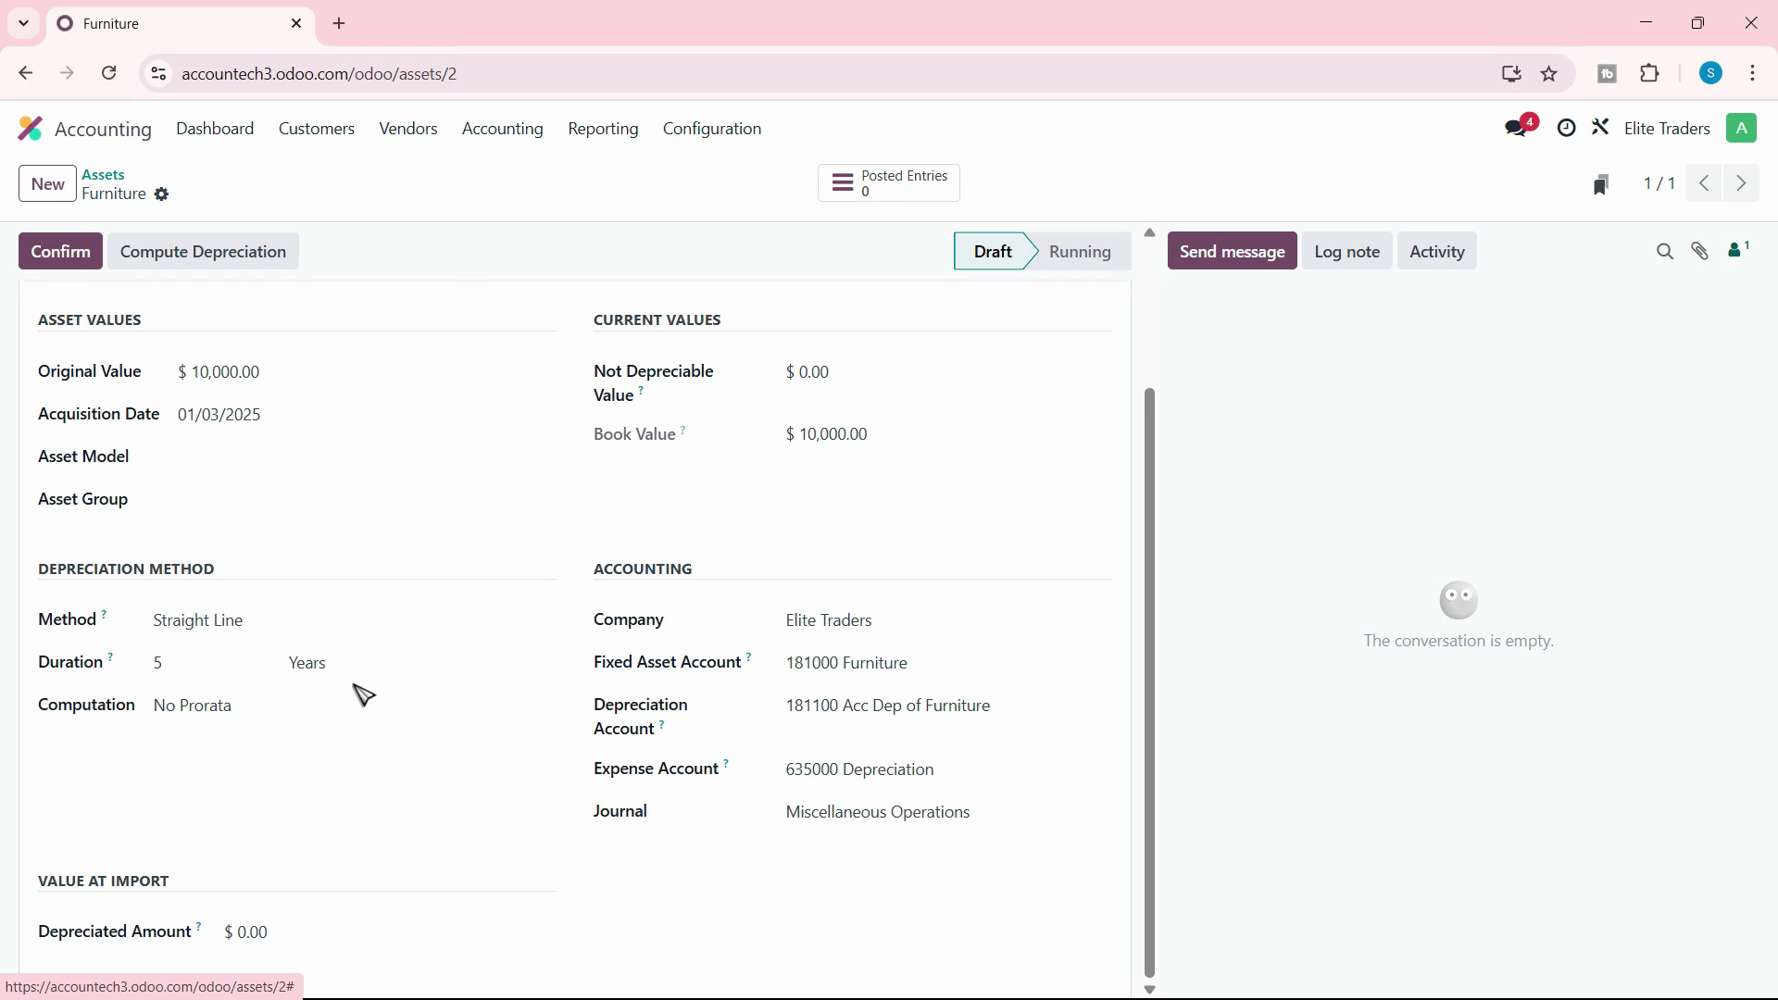
Step: Keep the depreciation duration in Years and set Computation to Constant Periods
left_click(353, 663)
left_click(190, 732)
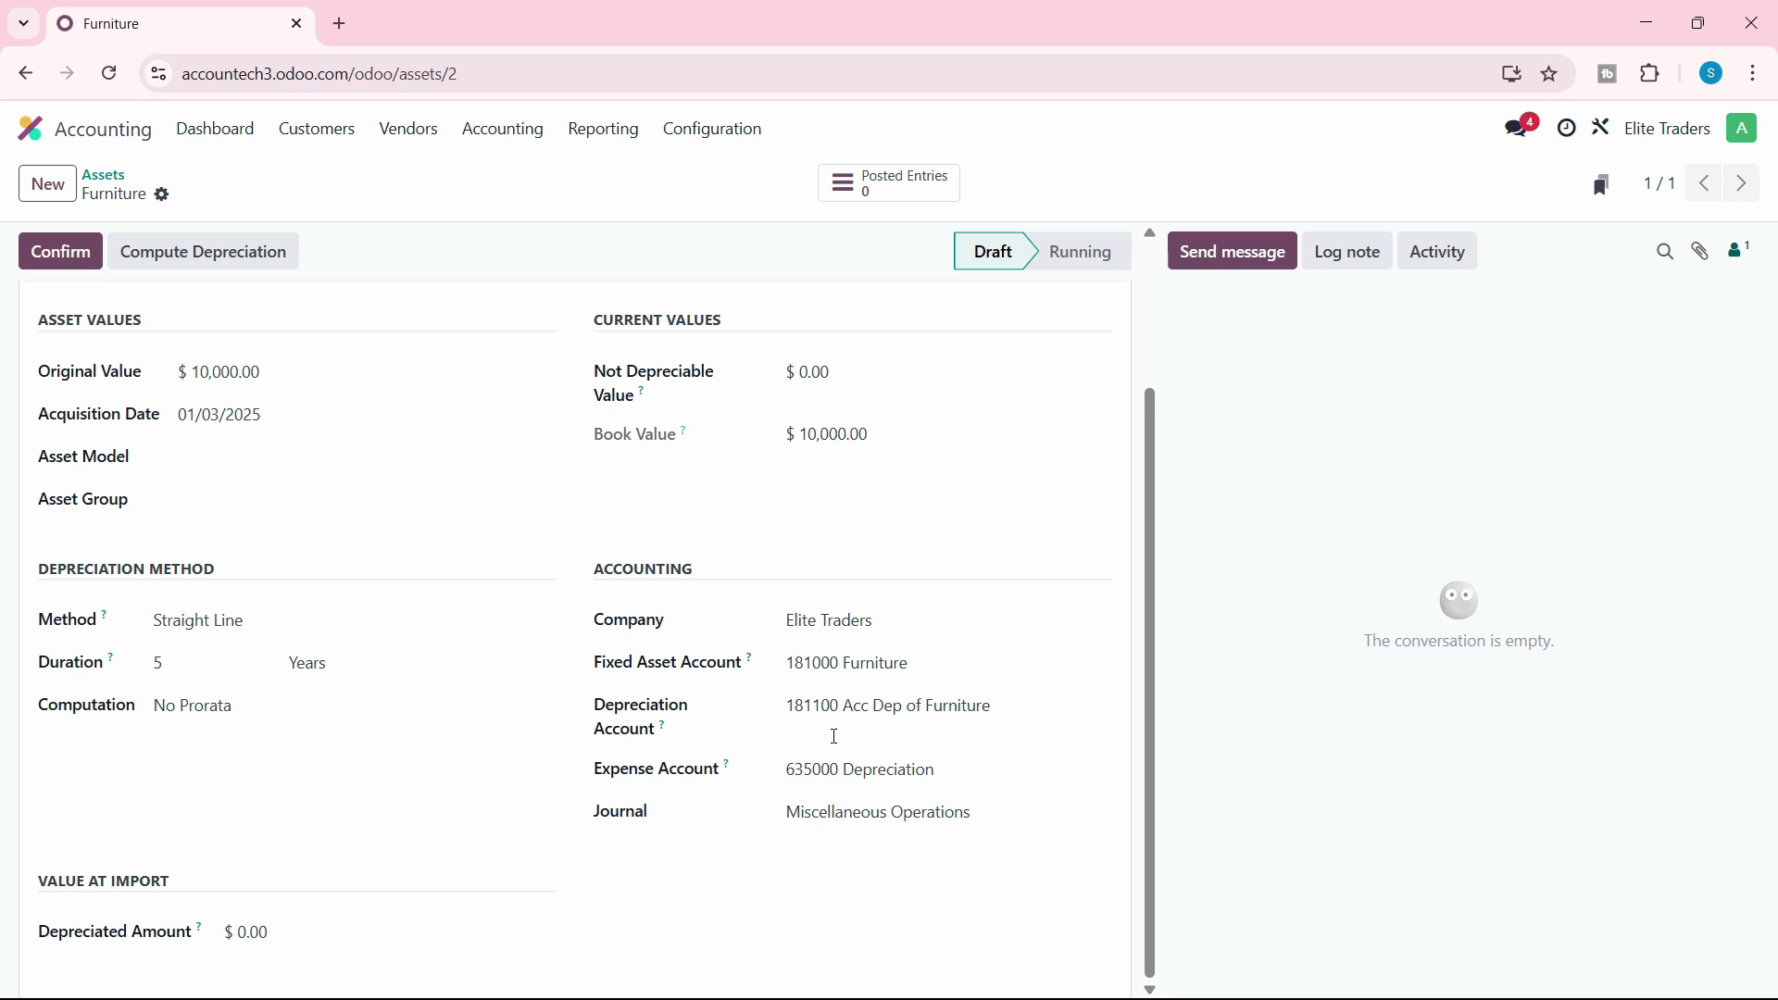
left_click(315, 724)
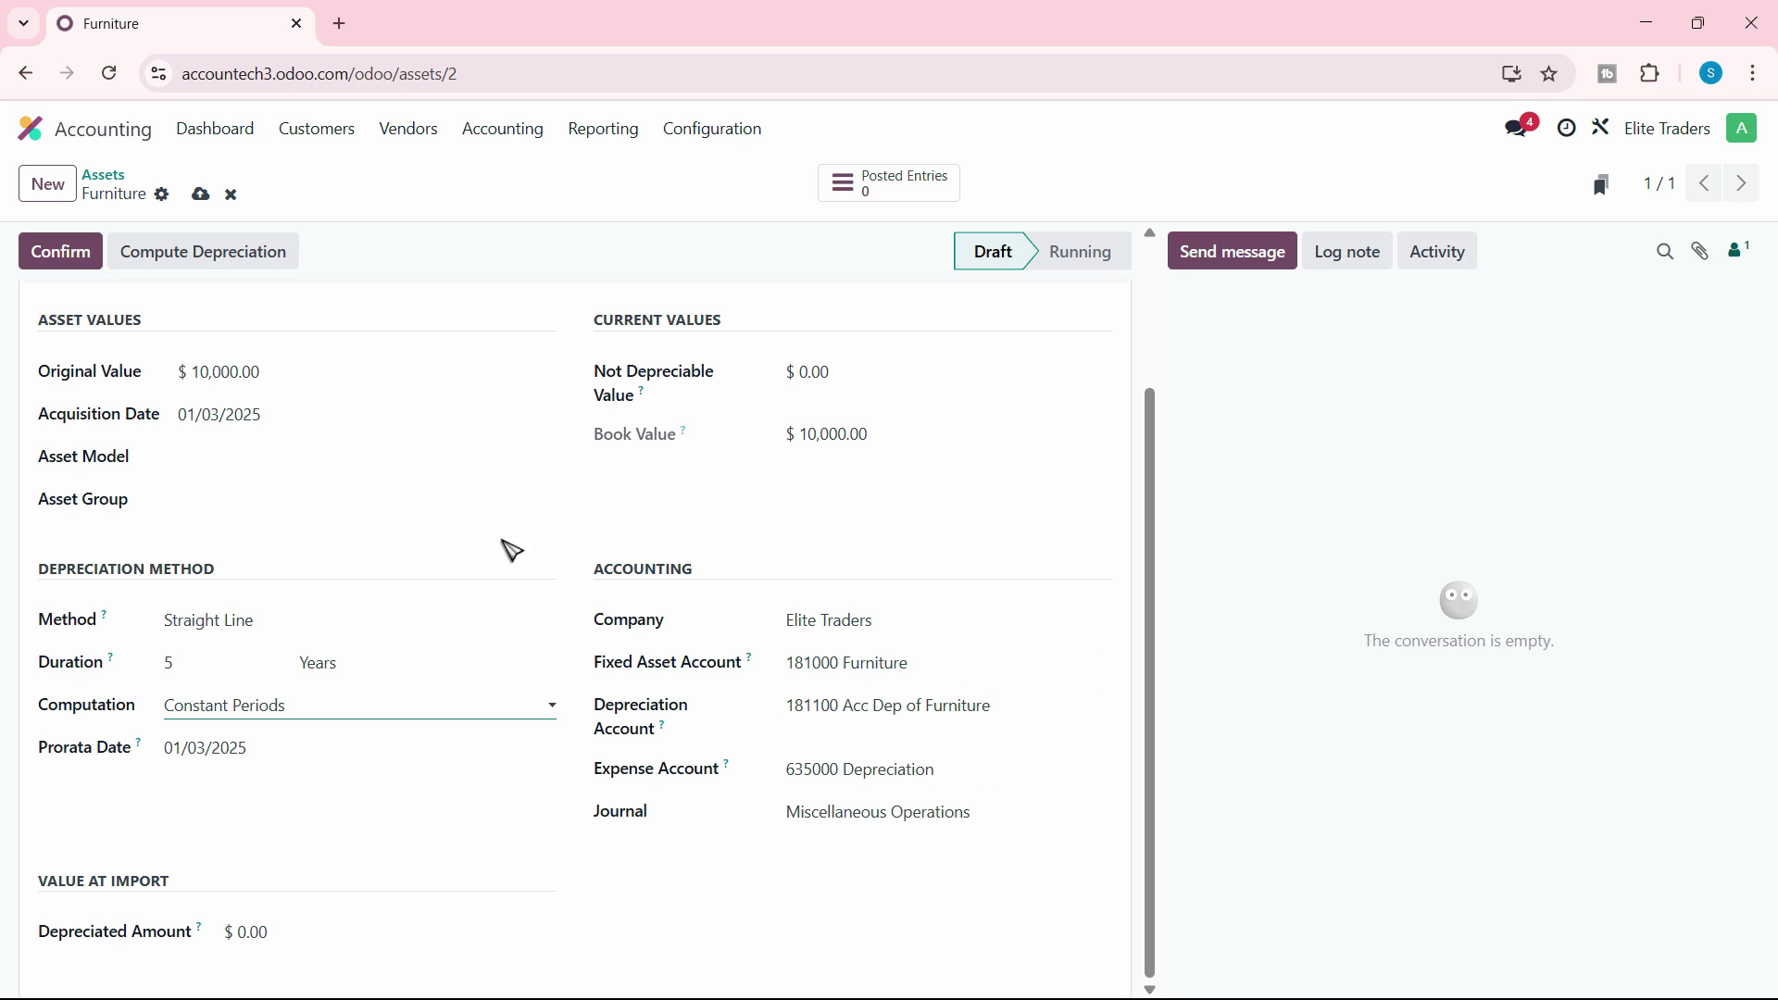
Step: Compute depreciation: $1,989.25 for 2025, $2,000.00 yearly through 2029, $10.75 in 2030
left_click(217, 264)
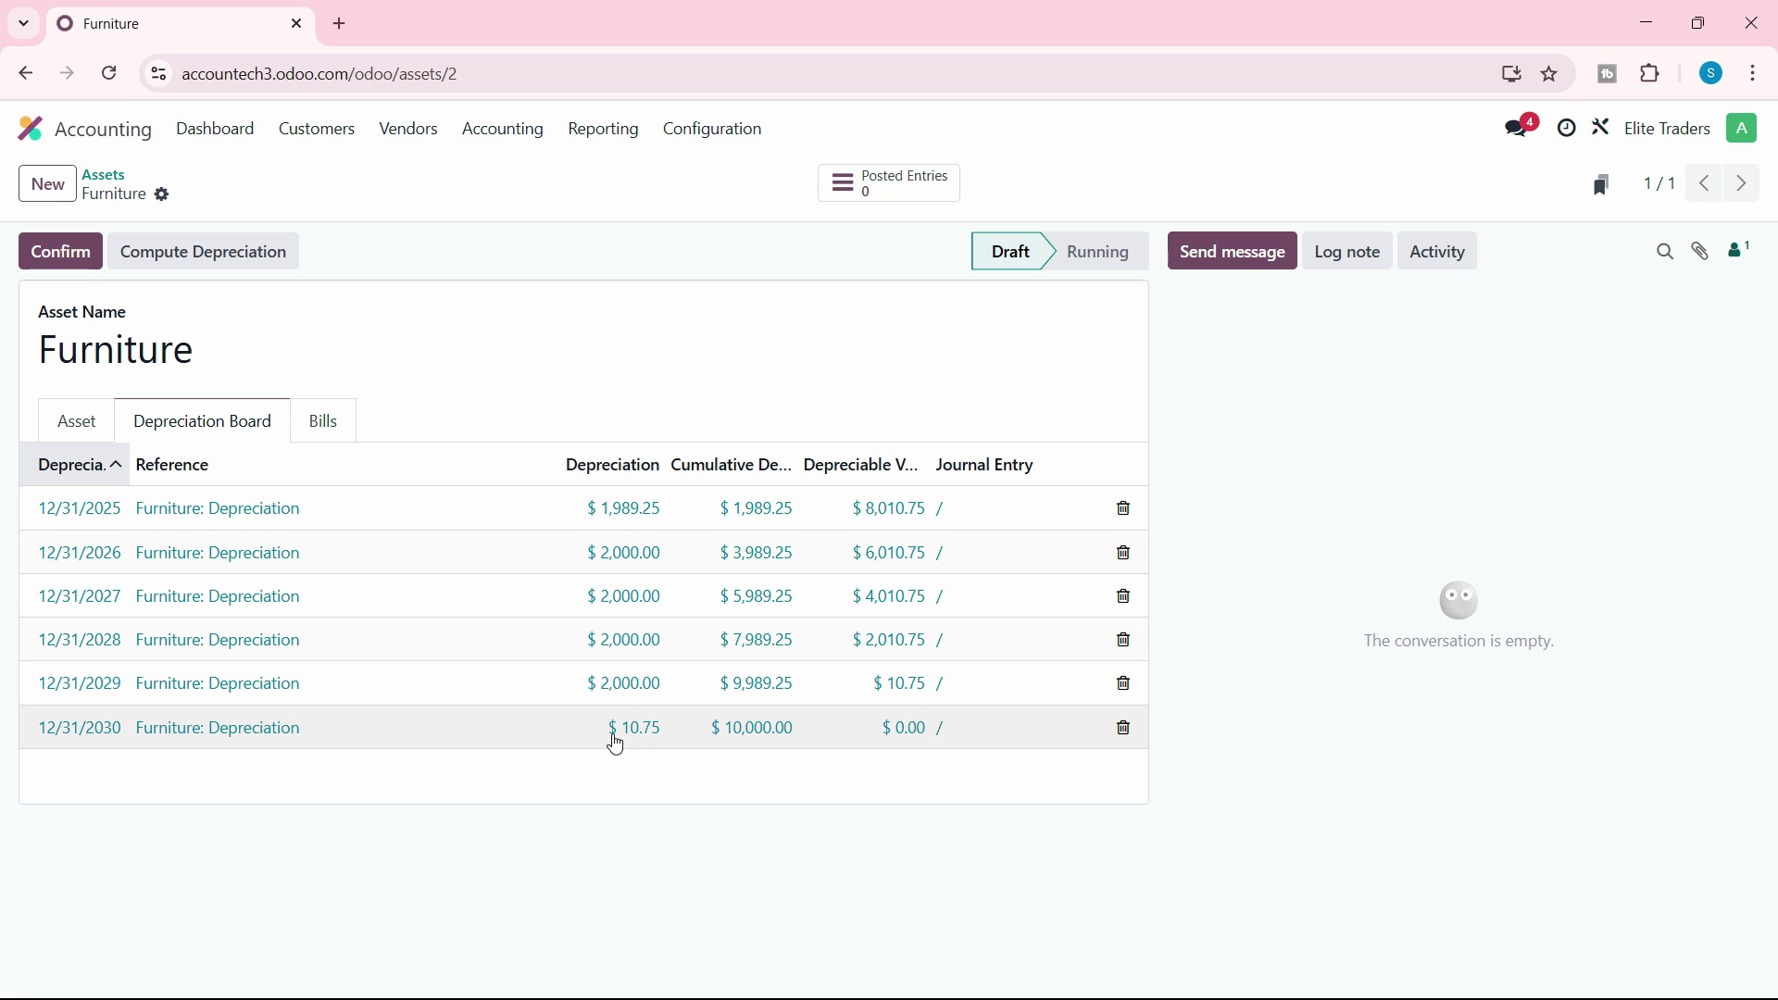
Step: Switch Computation back to No Prorata and recompute, giving five $2,000.00 lines 2025–2029
left_click(100, 426)
scroll(334, 683, "down", 2)
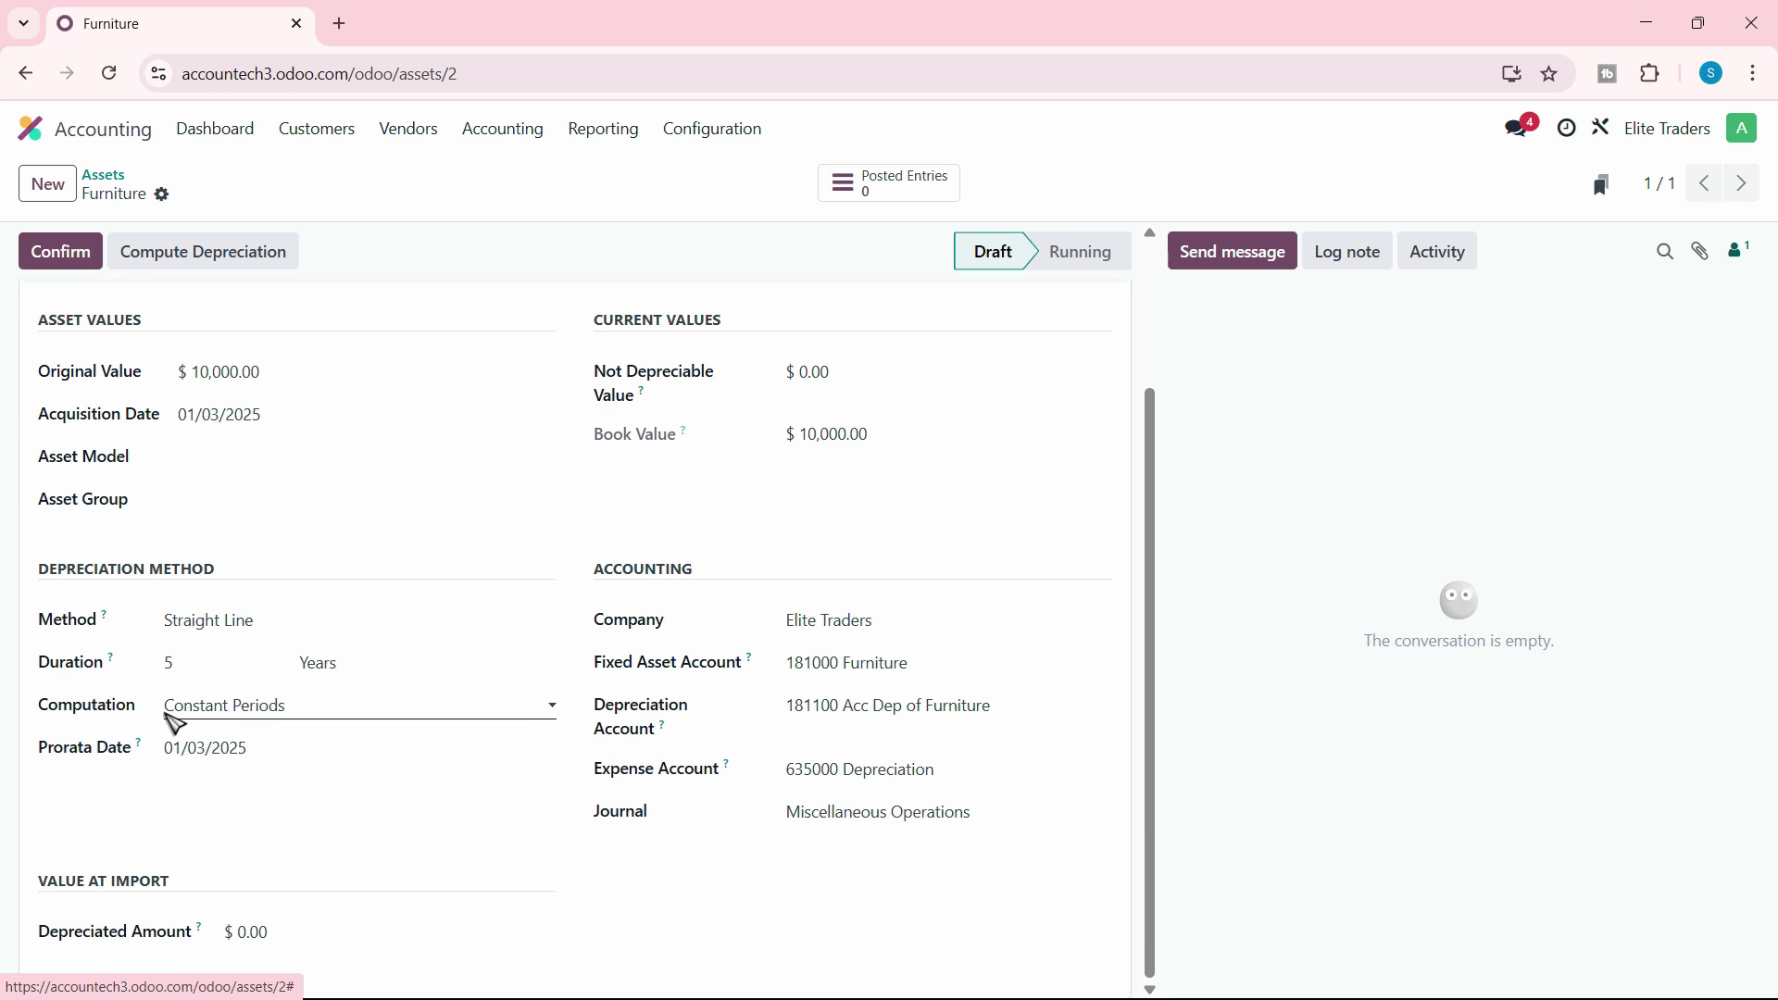
left_click(171, 714)
left_click(247, 740)
scroll(328, 758, "up", 2)
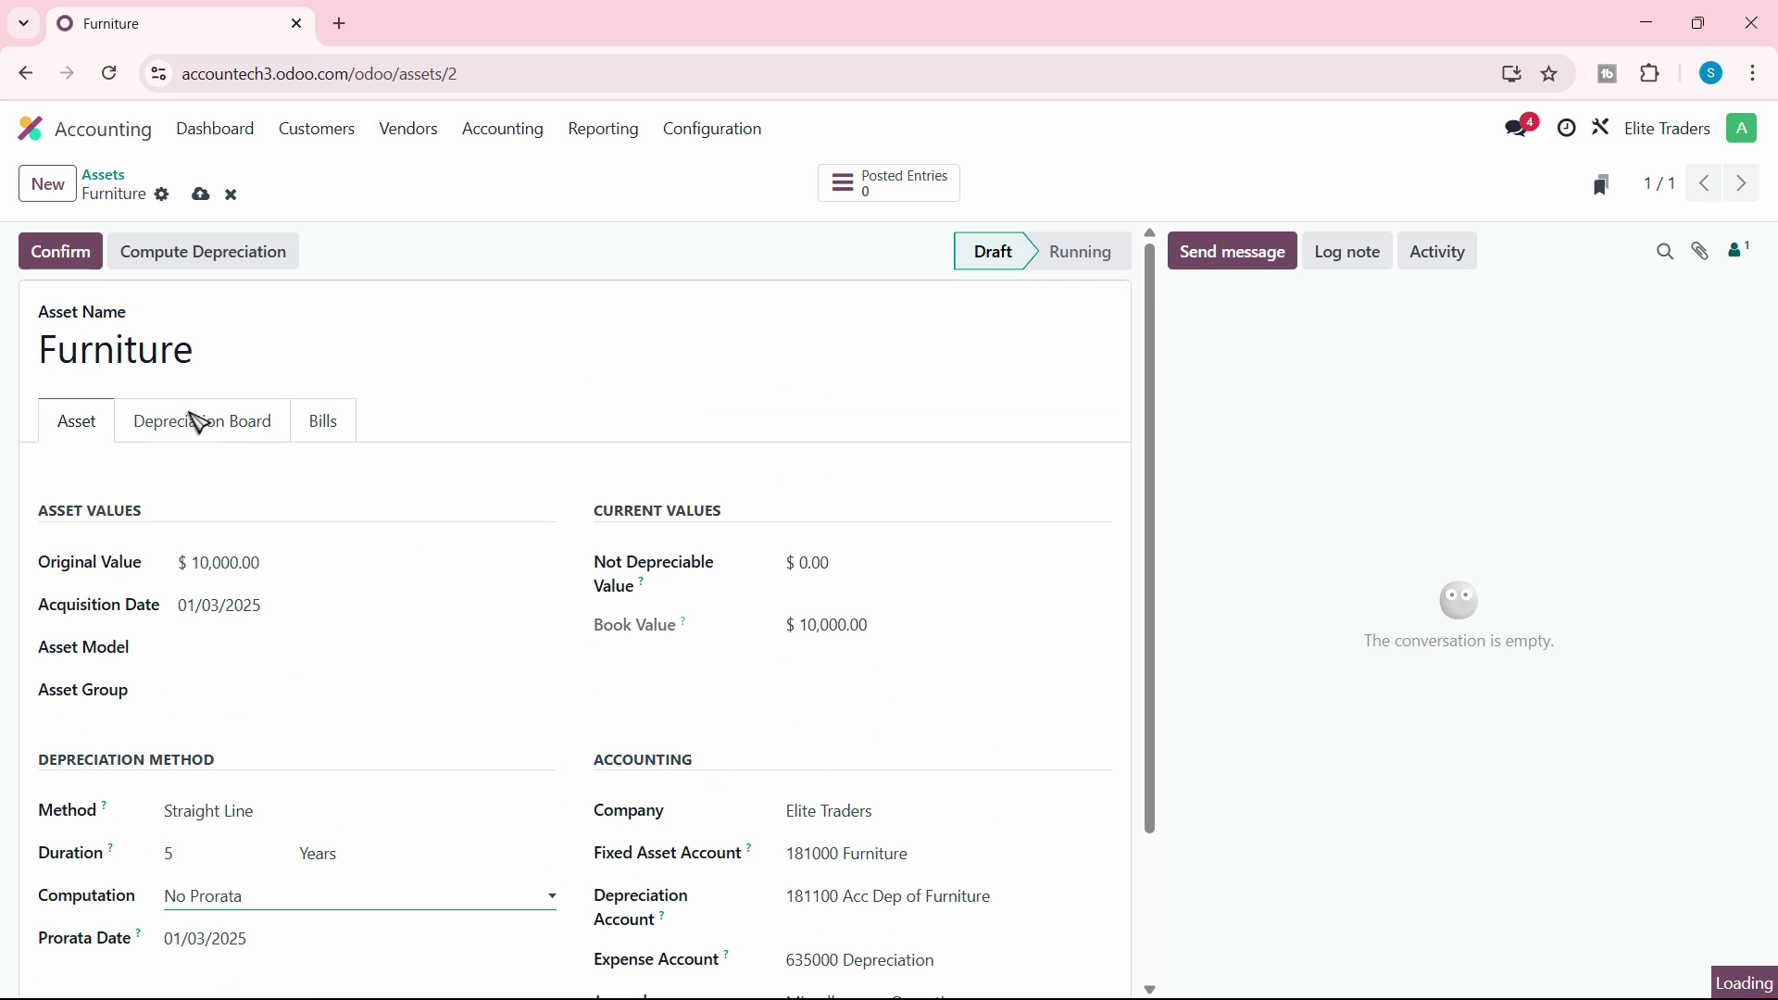
left_click(204, 252)
scroll(196, 437, "down", 2)
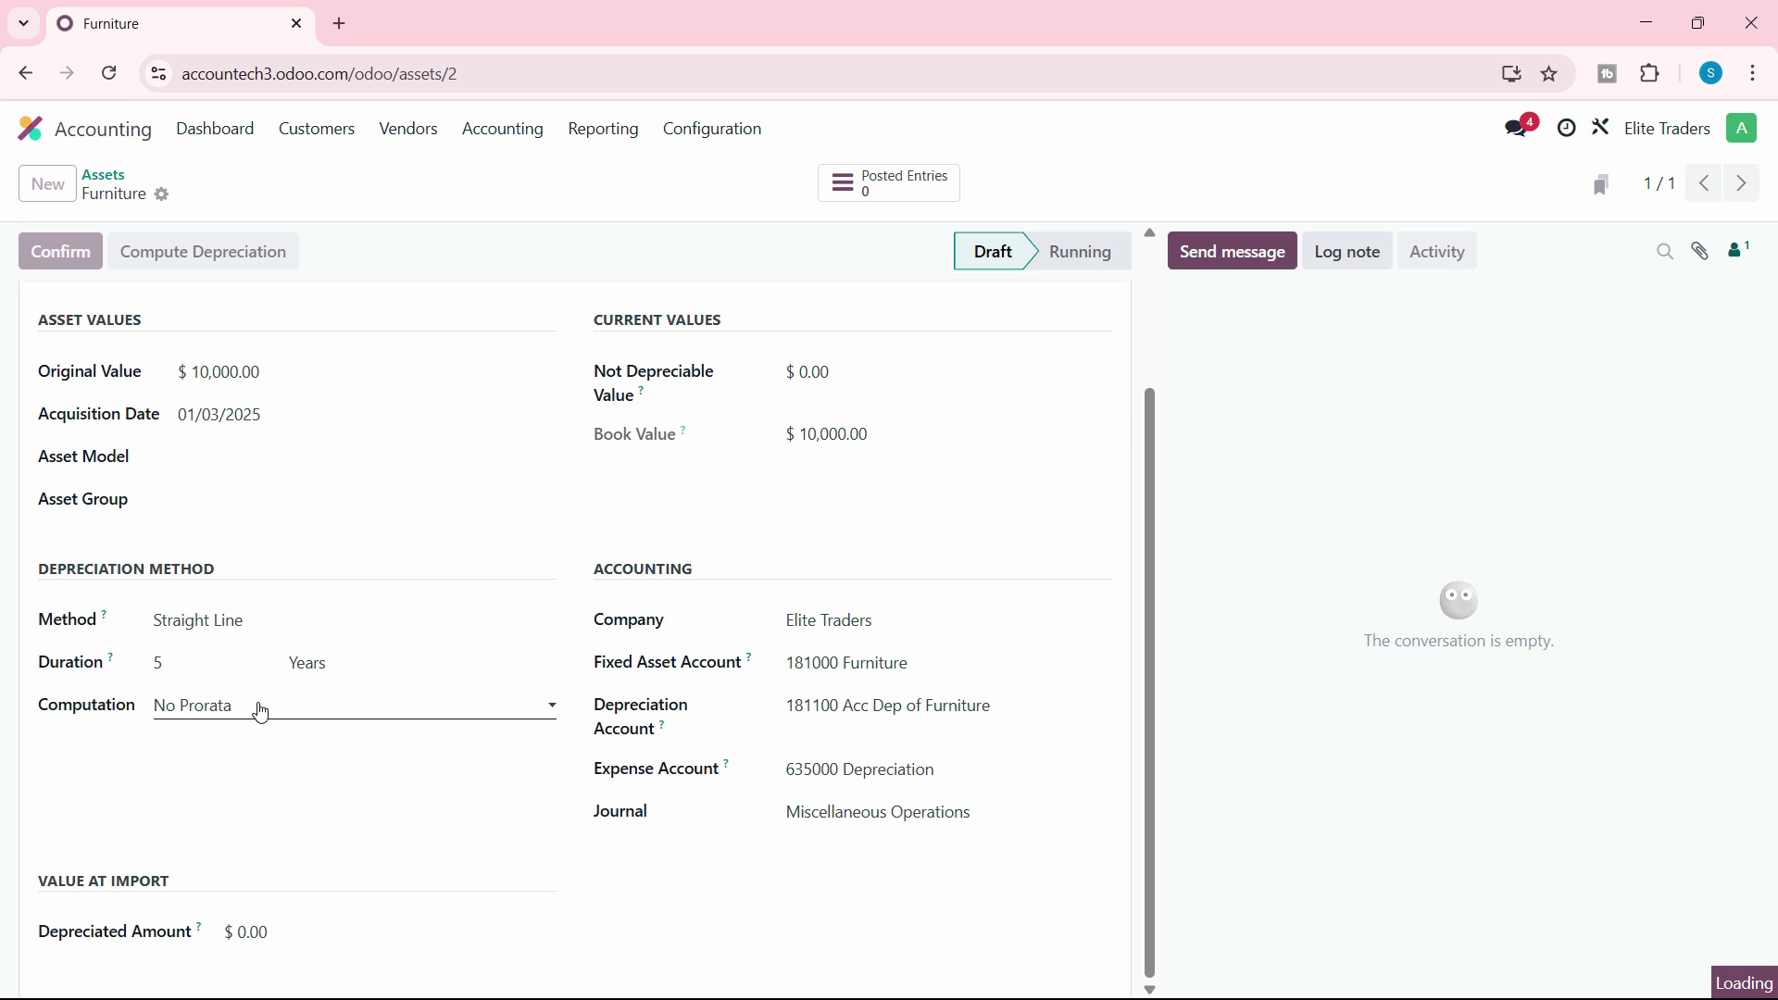
key("F11")
left_click(207, 325)
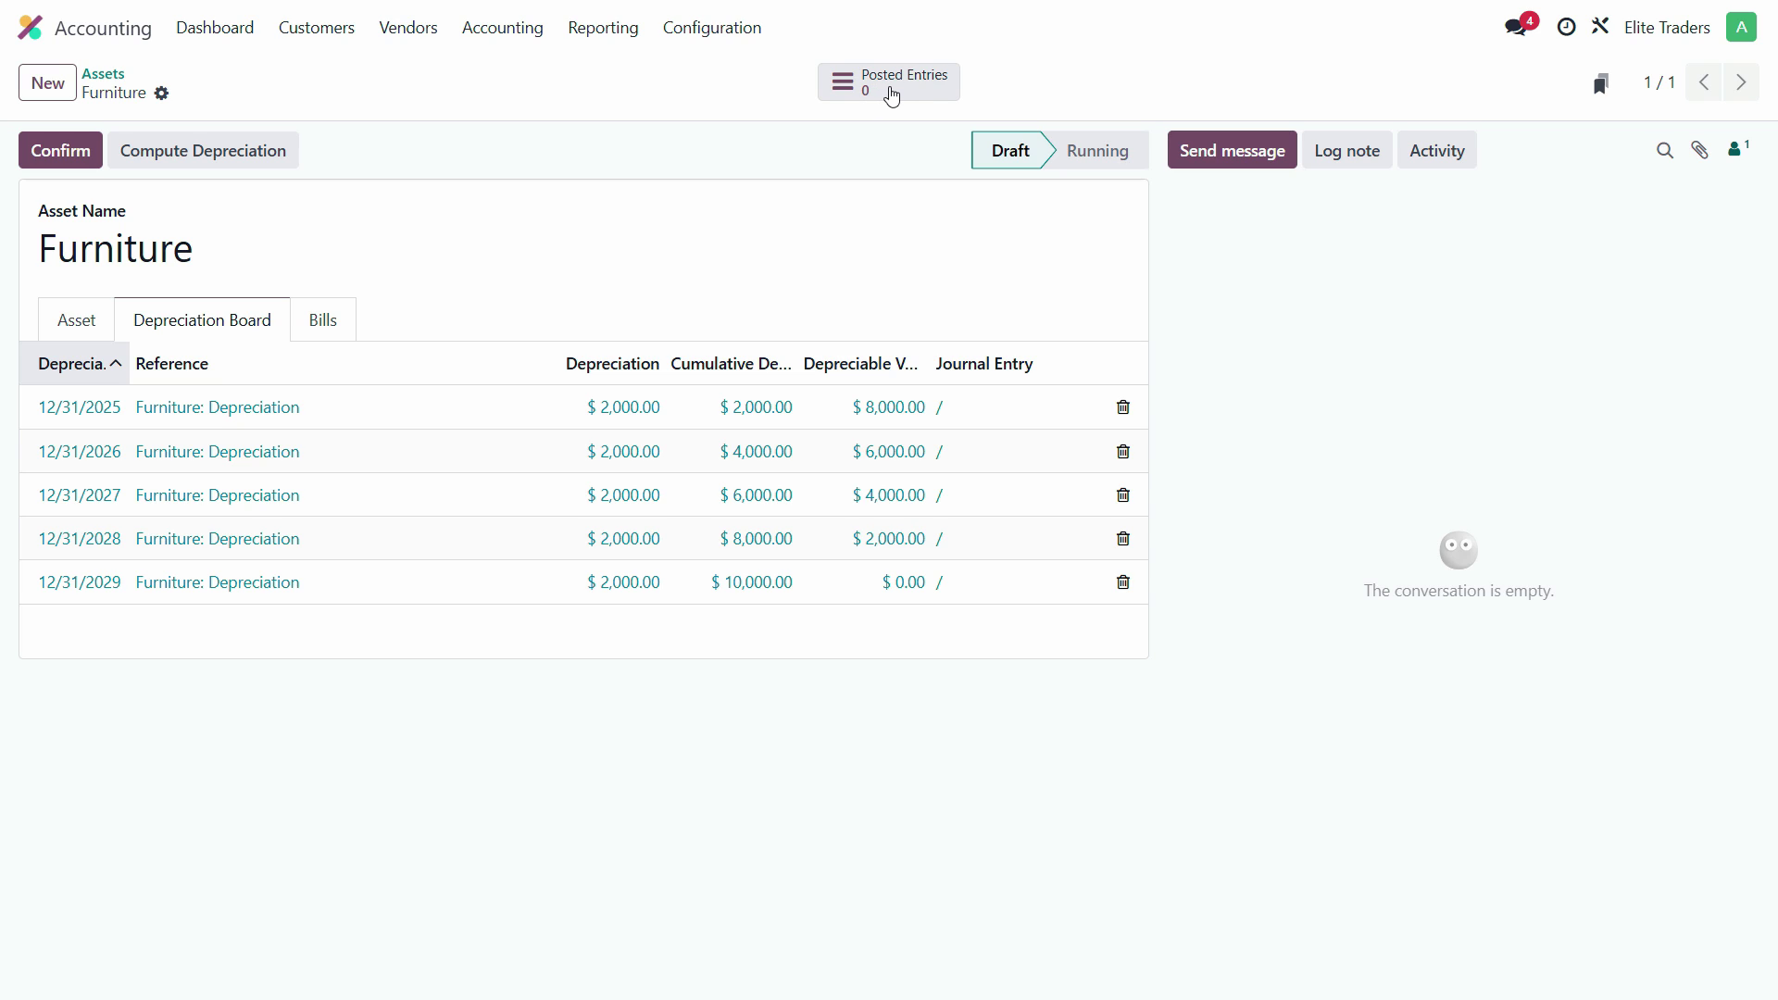
Step: Review the five draft $2,000.00 depreciation entries, including the 12/31/2029 entry
left_click(892, 93)
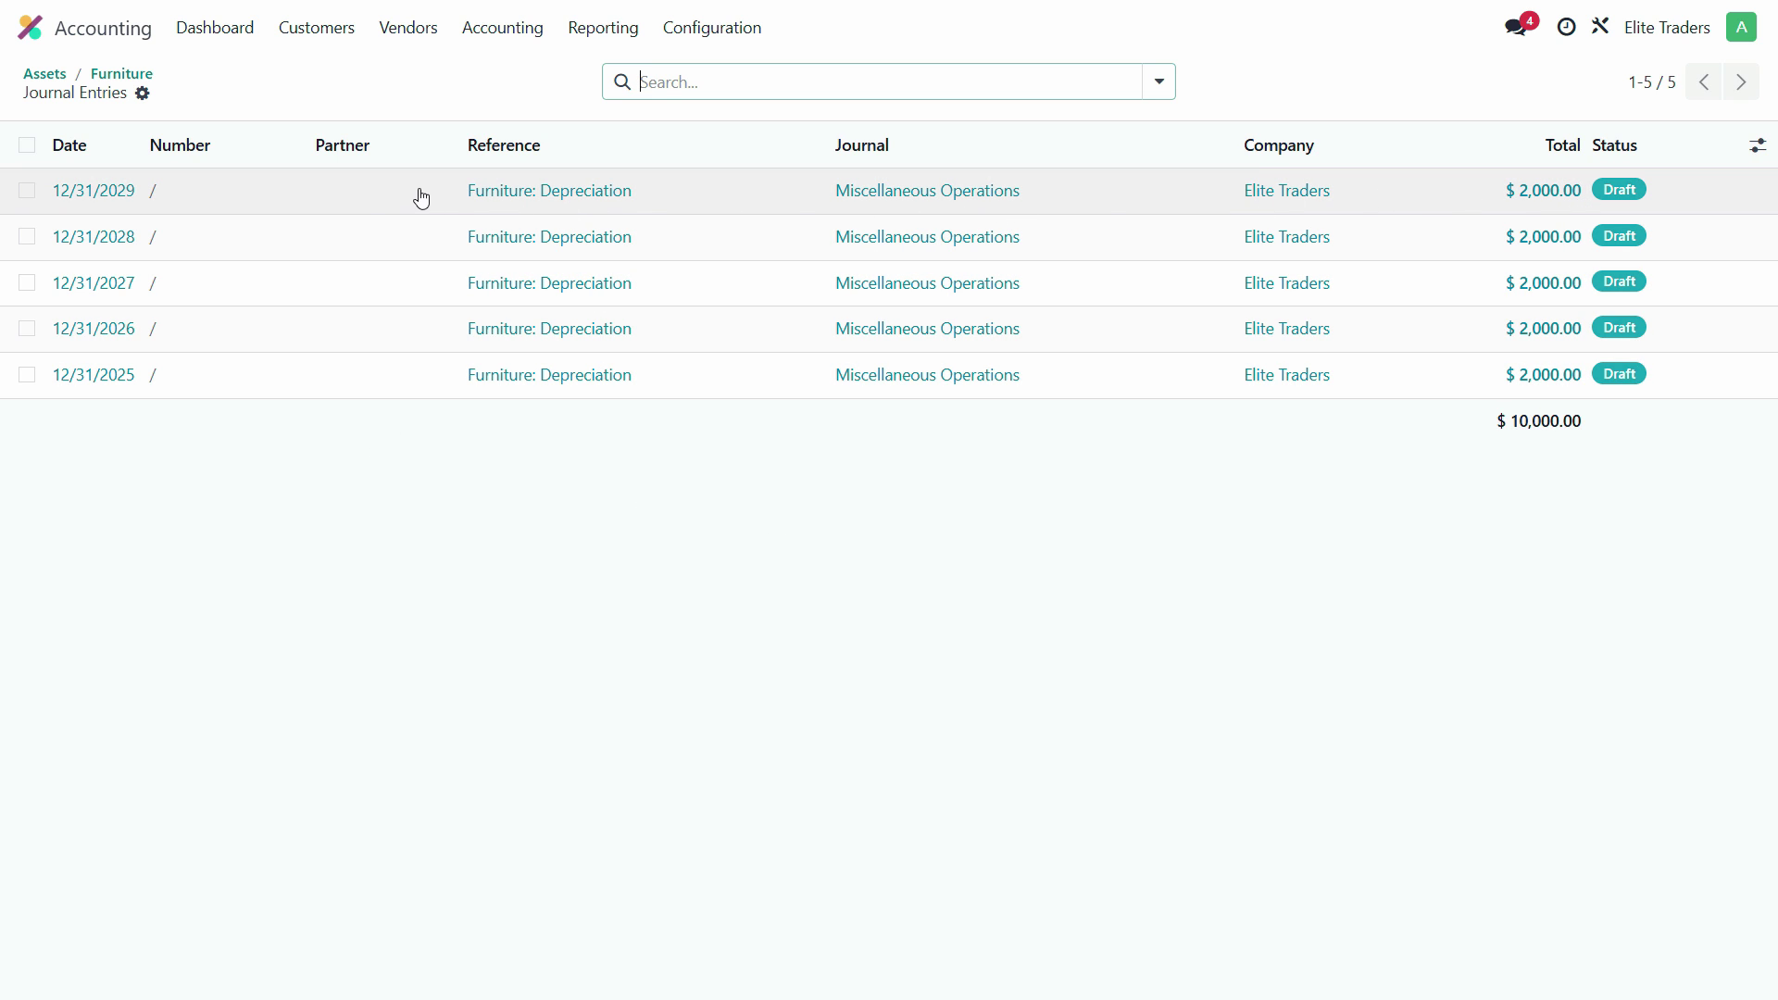
left_click(738, 196)
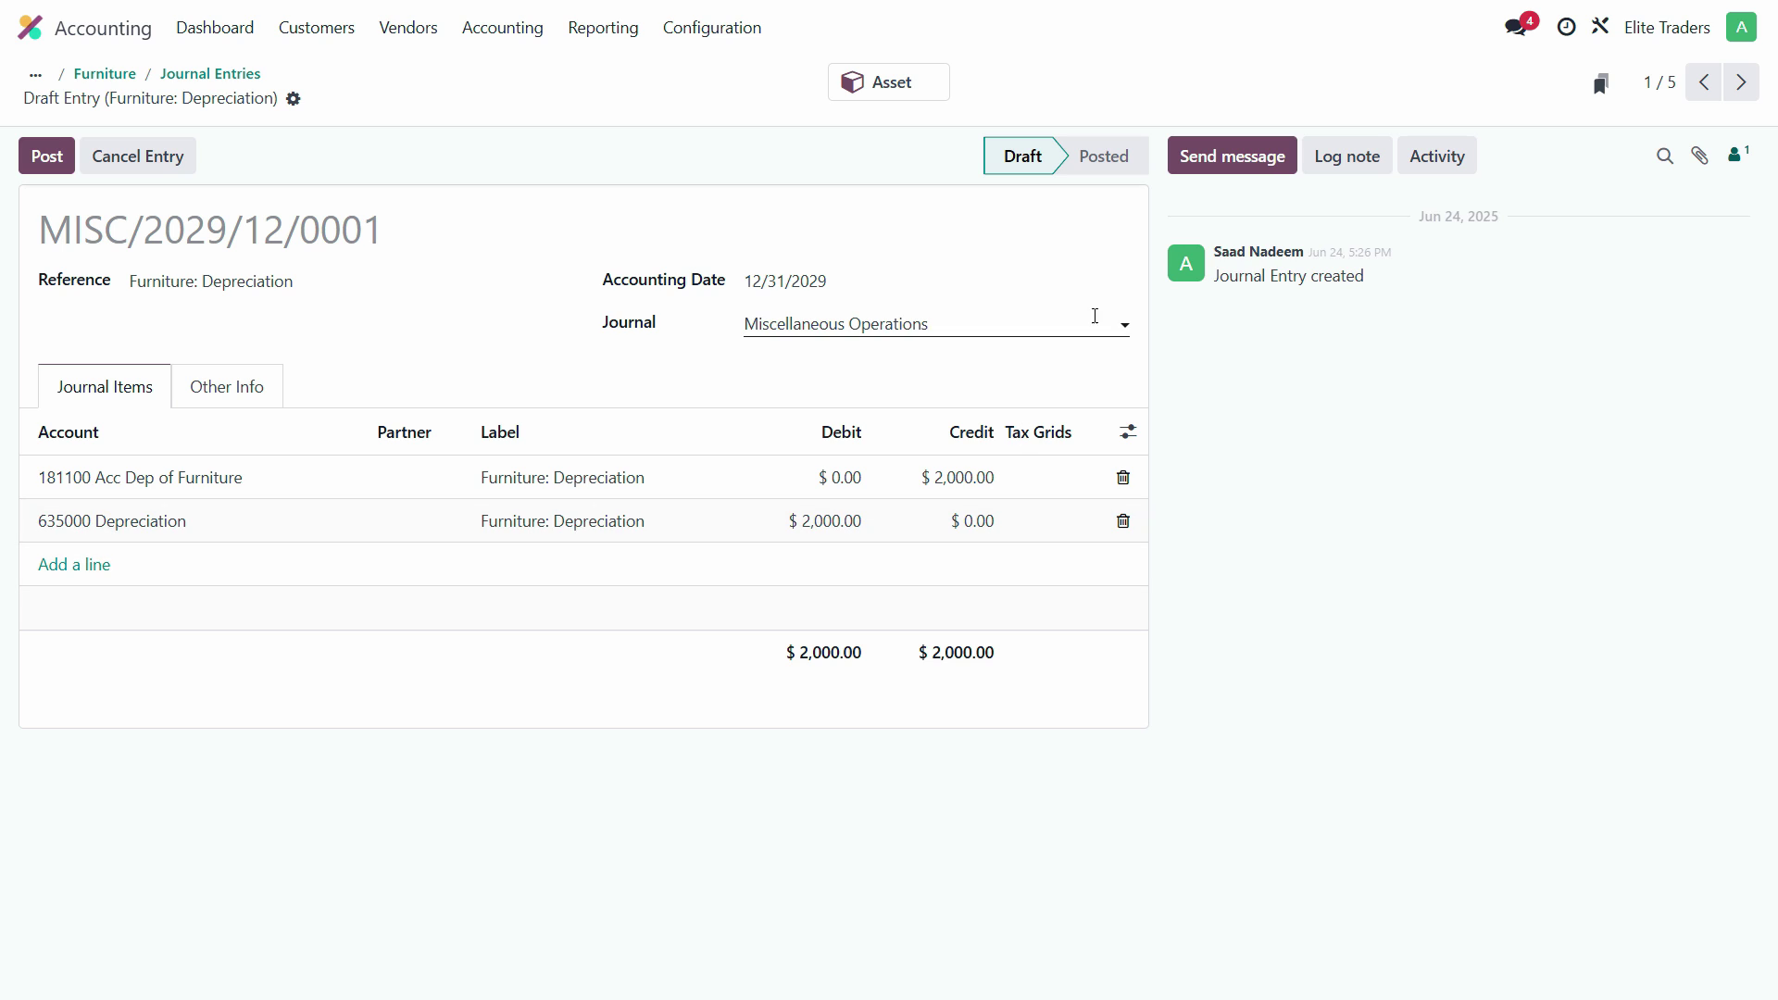
left_click(196, 74)
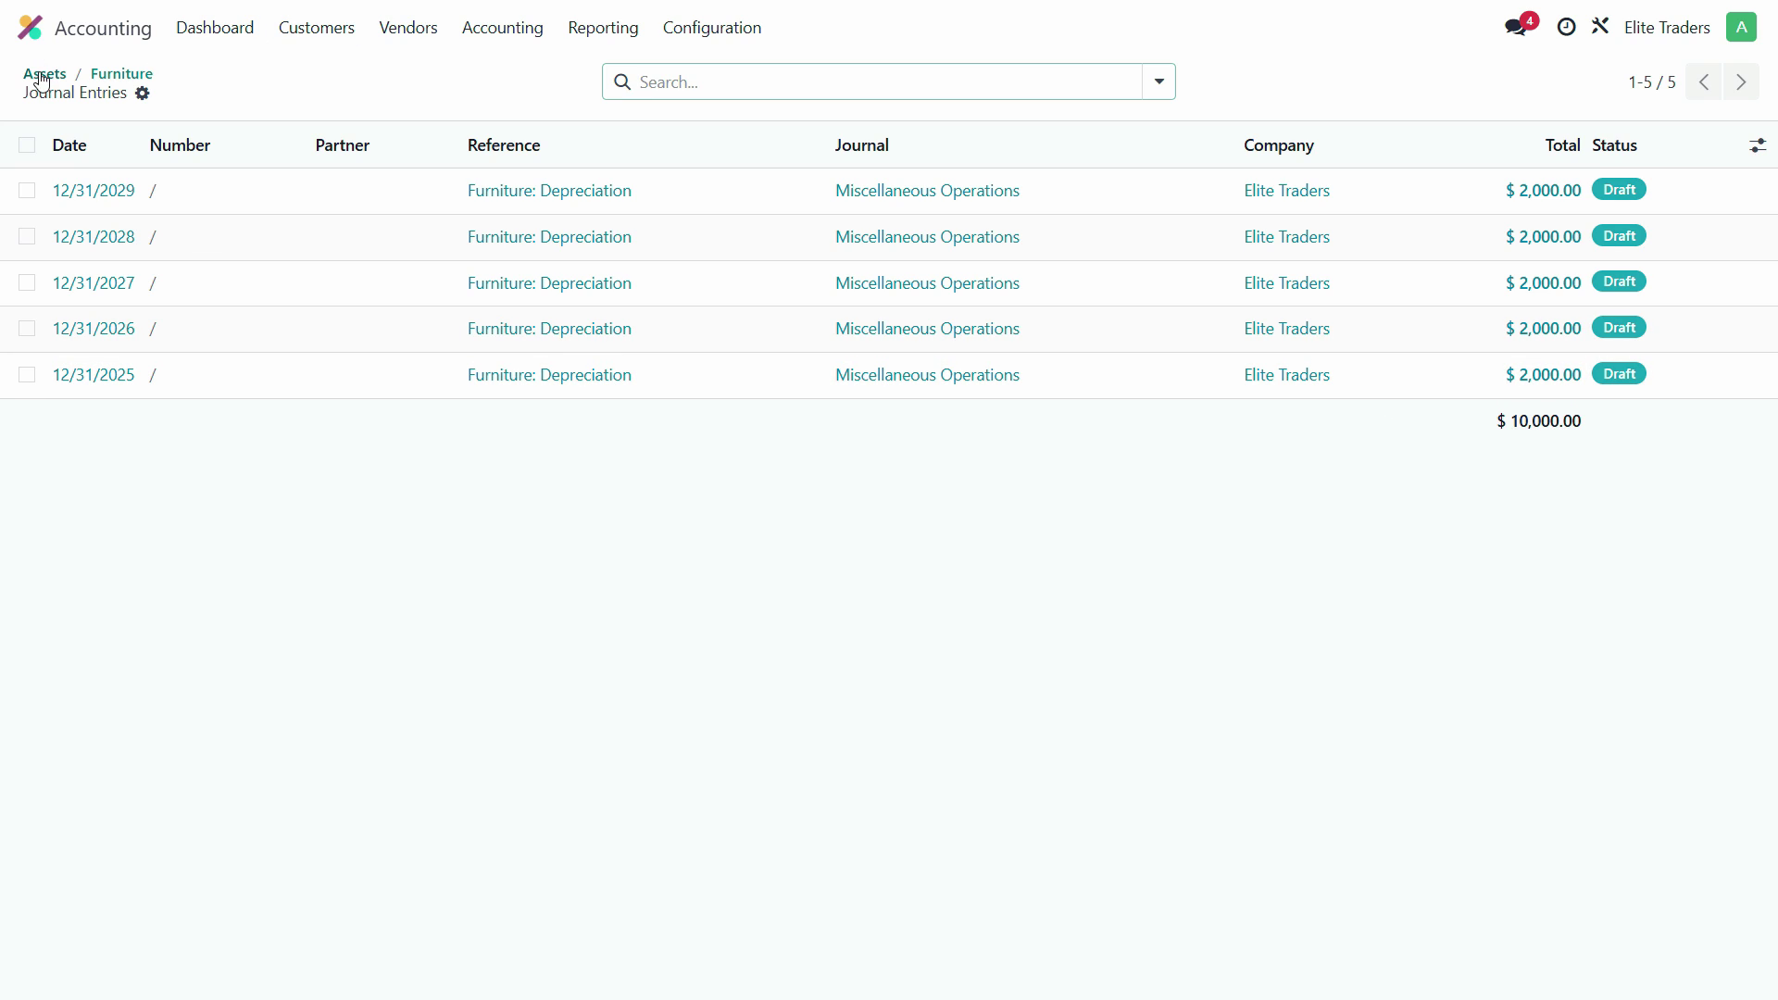
Step: Return to the Accounting dashboard and remove the Favorites filter to show all journals
left_click(31, 28)
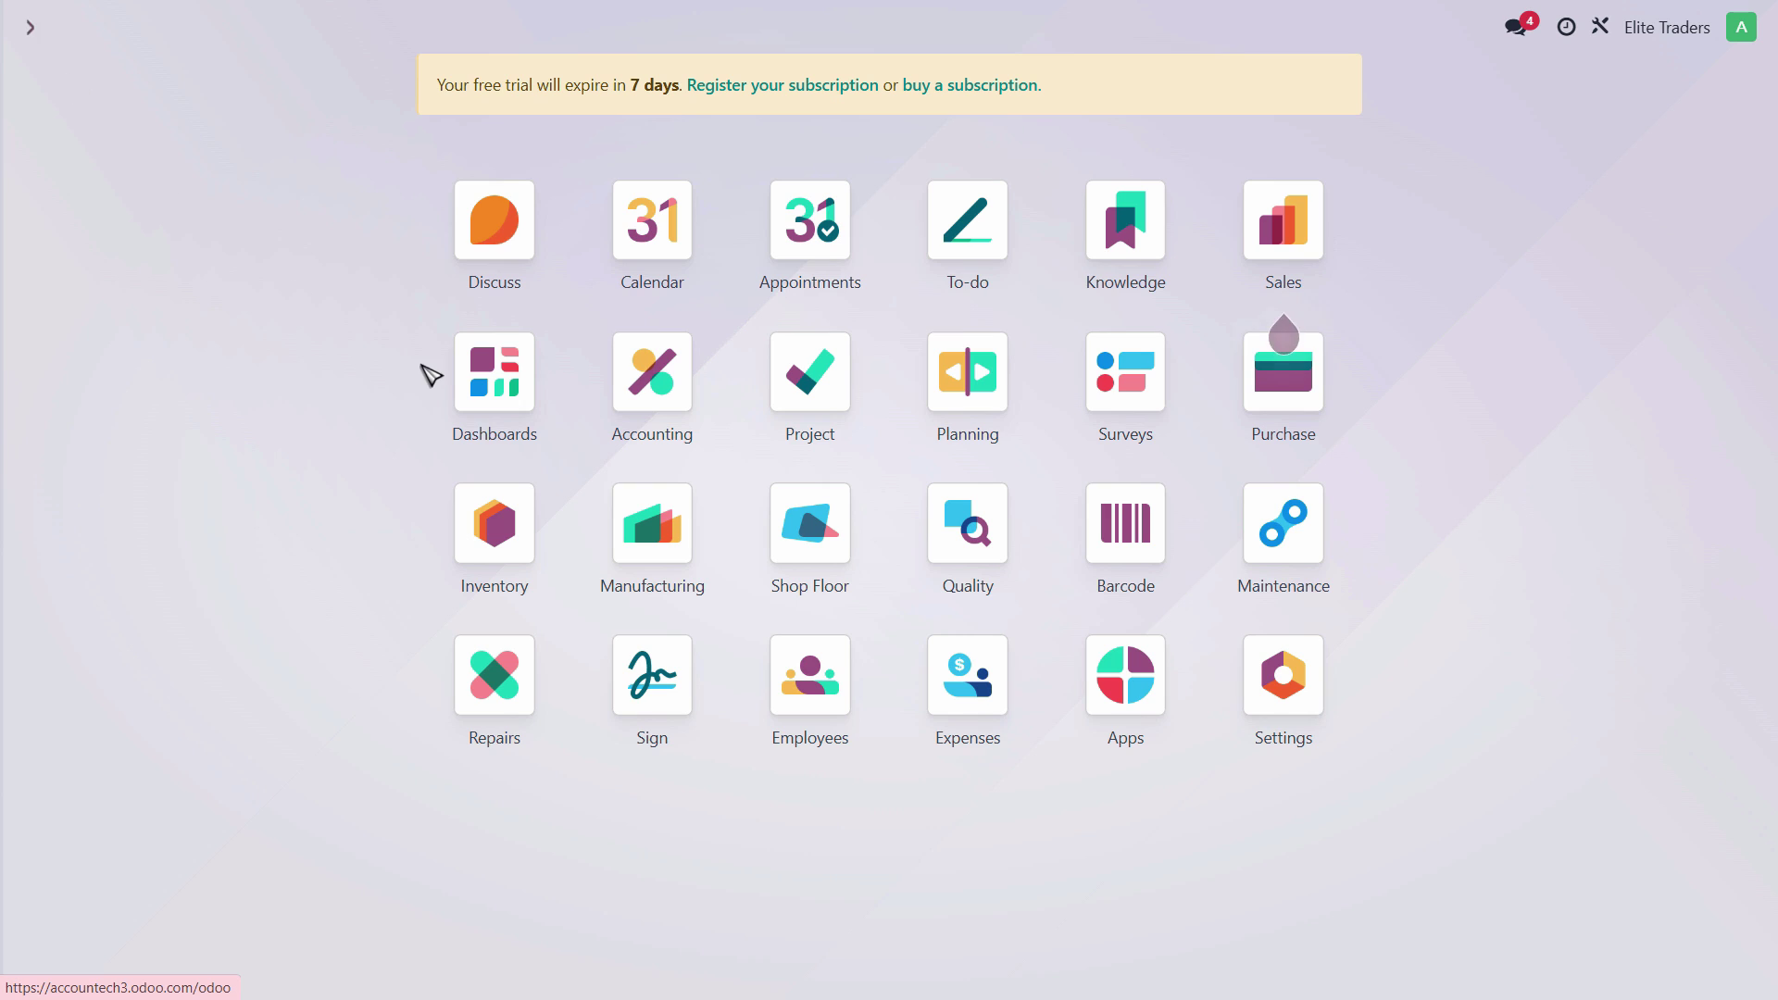
left_click(648, 375)
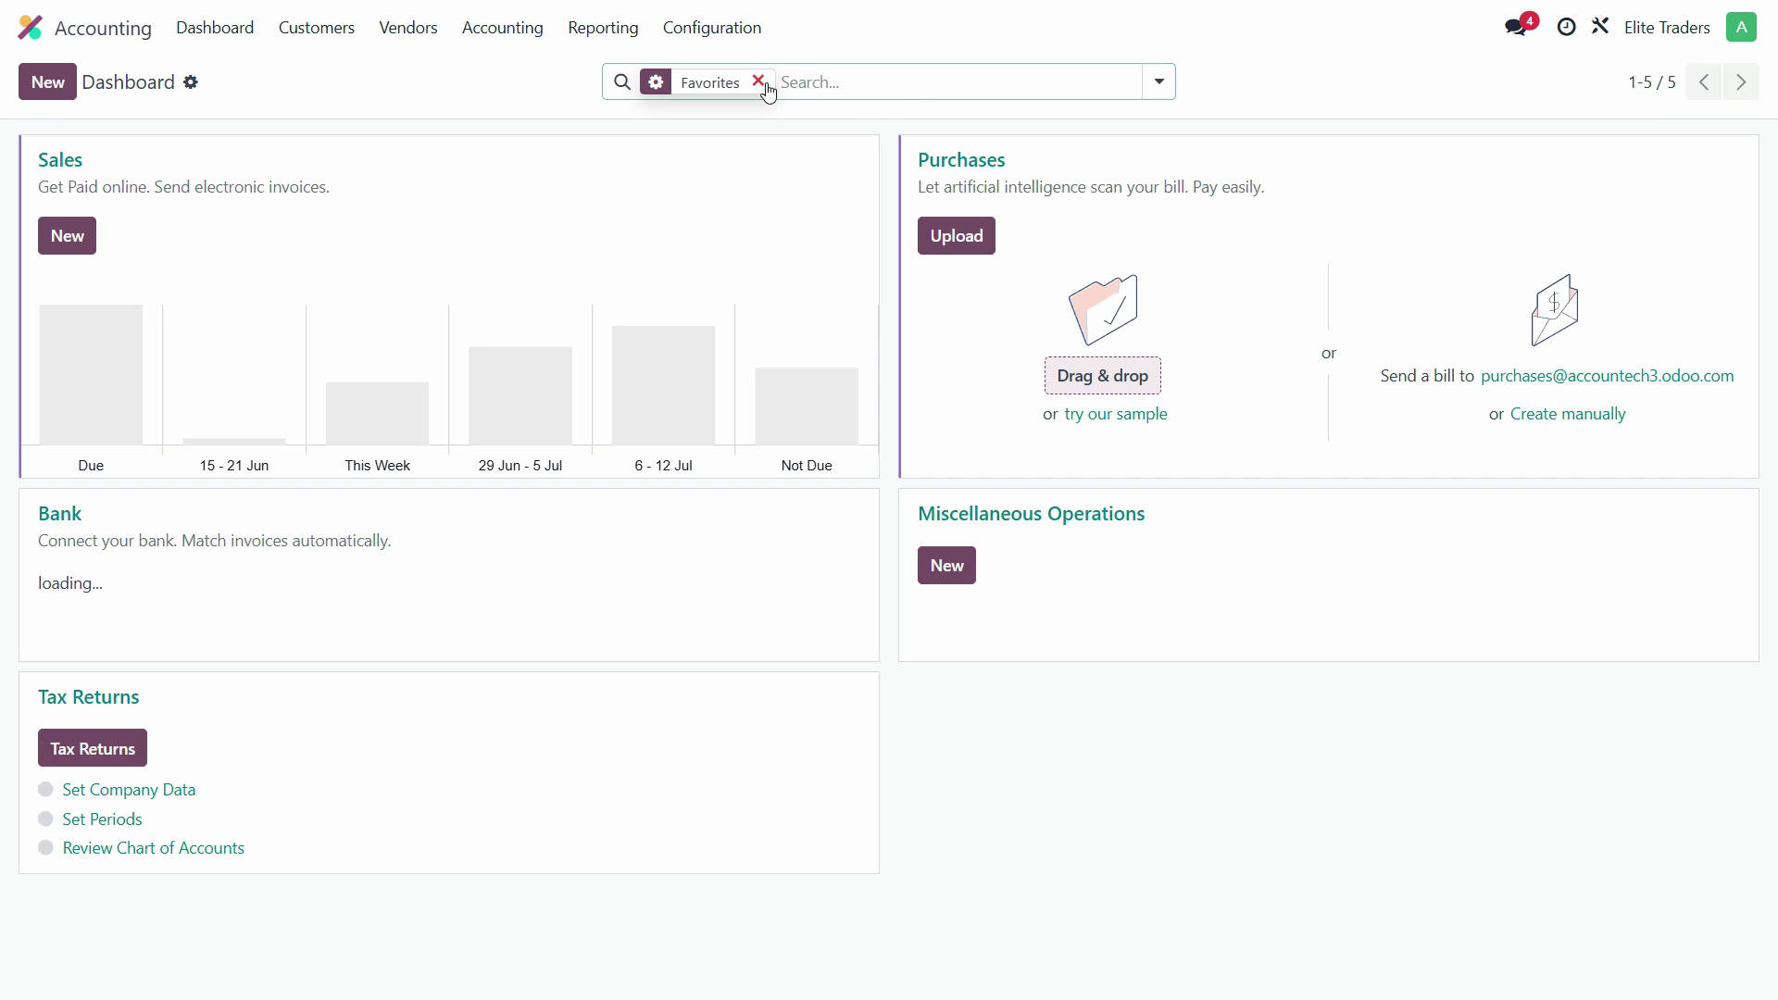
left_click(763, 83)
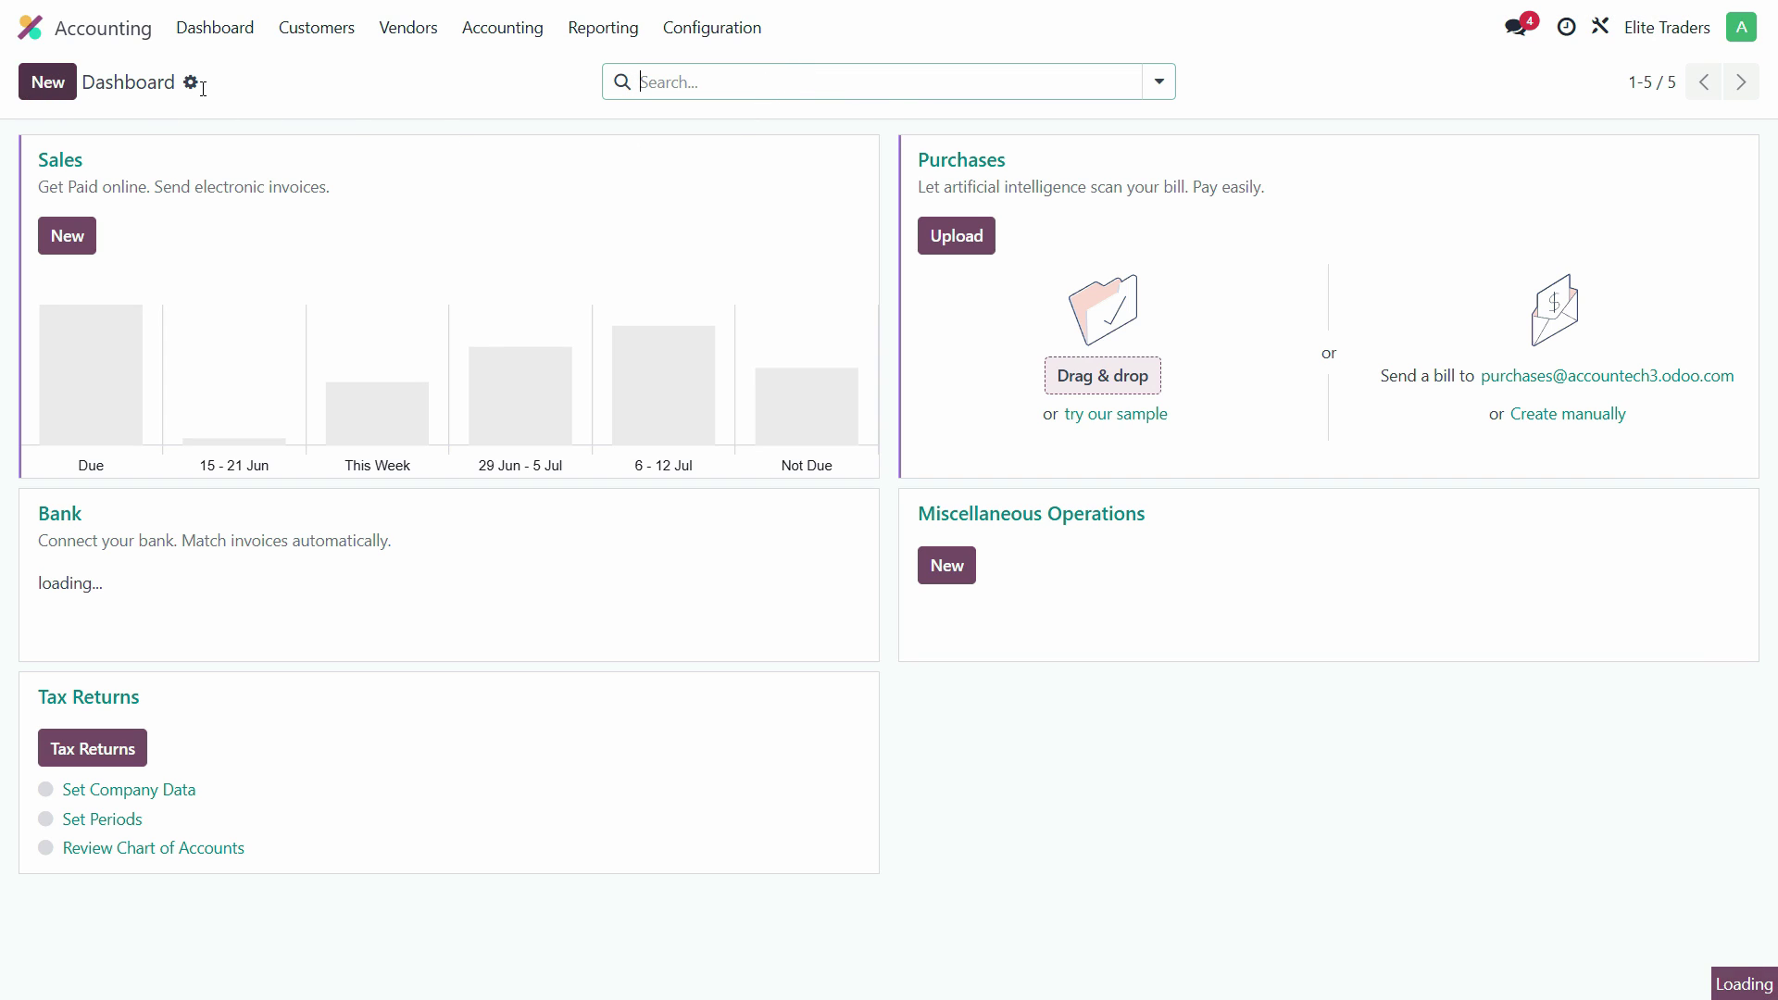